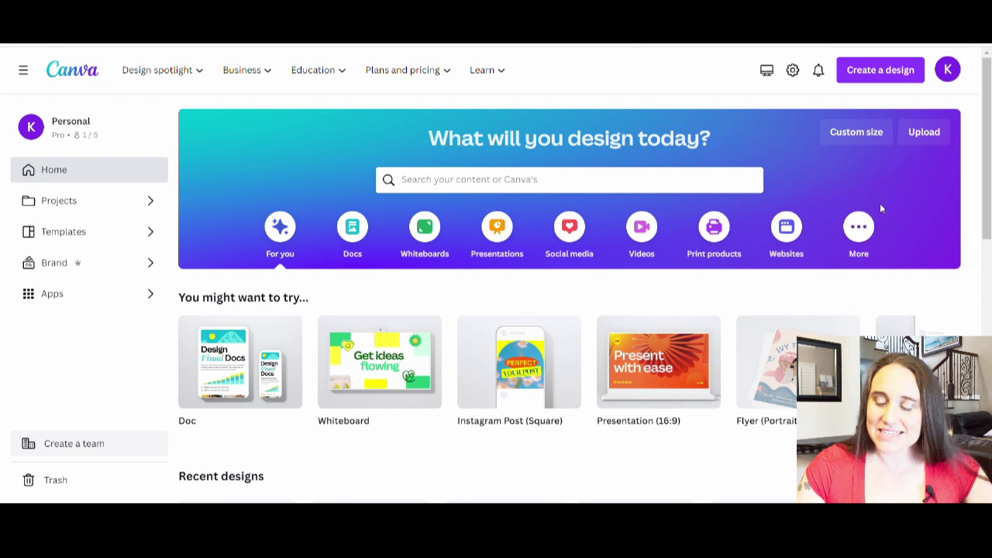
Step: Open a new blank design at the recent 4500 × 5400 px custom size
click(850, 140)
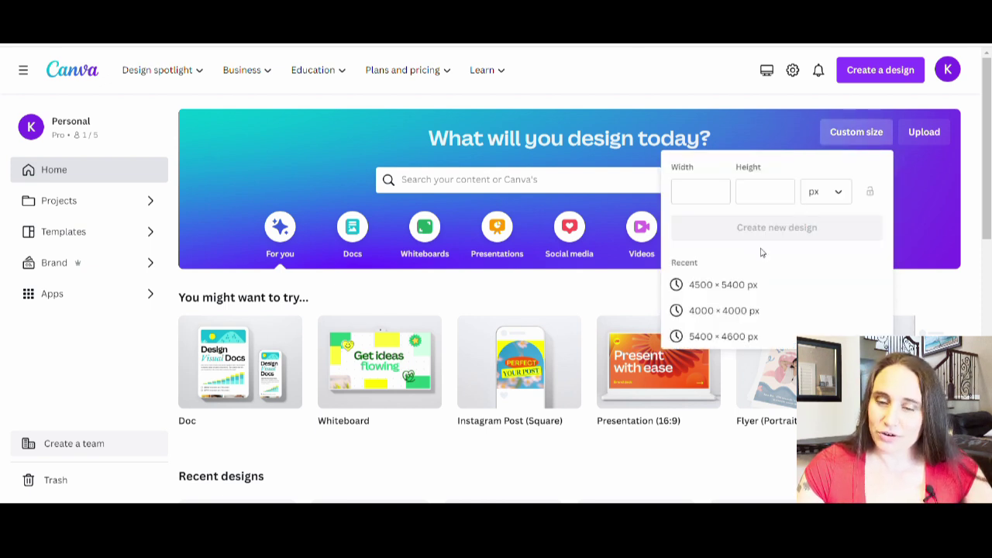
click(741, 284)
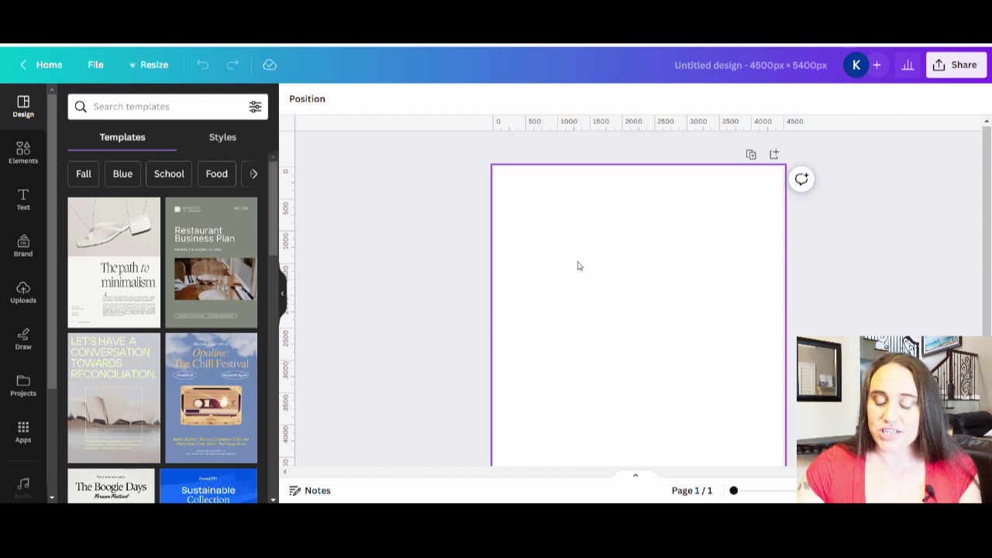
scroll(594, 289, down, 2)
scroll(660, 293, up, 1)
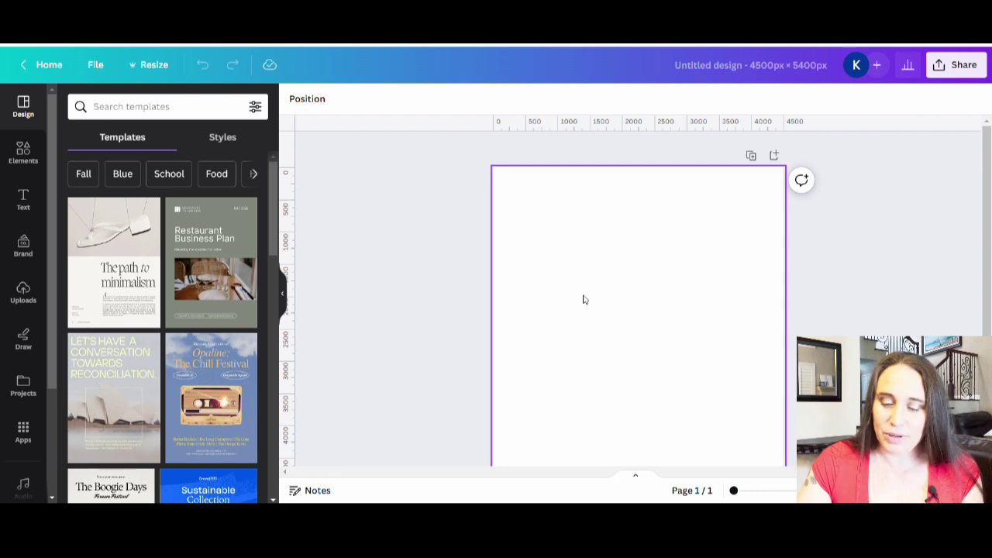
Step: Add a square and stretch it into a wide grey rectangle centred on the page
click(641, 361)
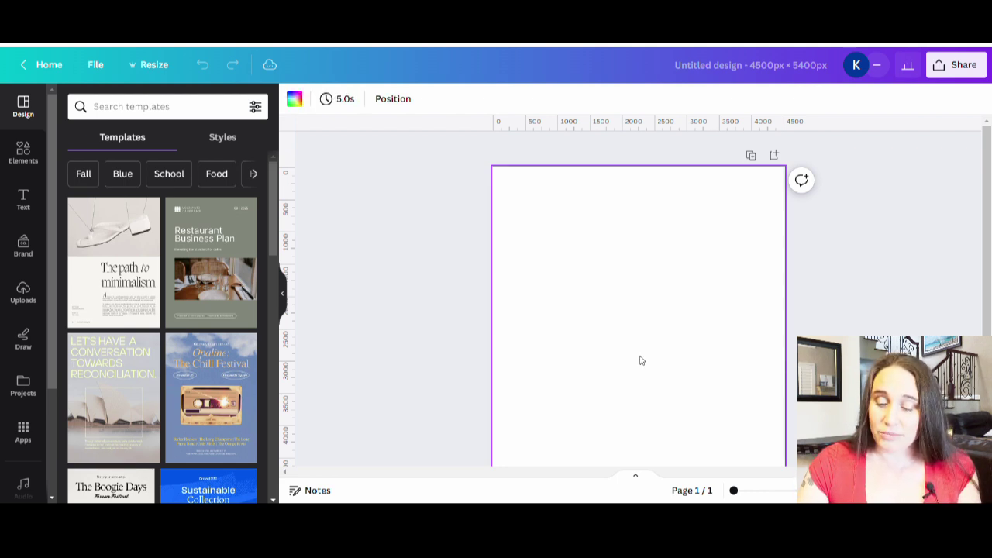
key(r)
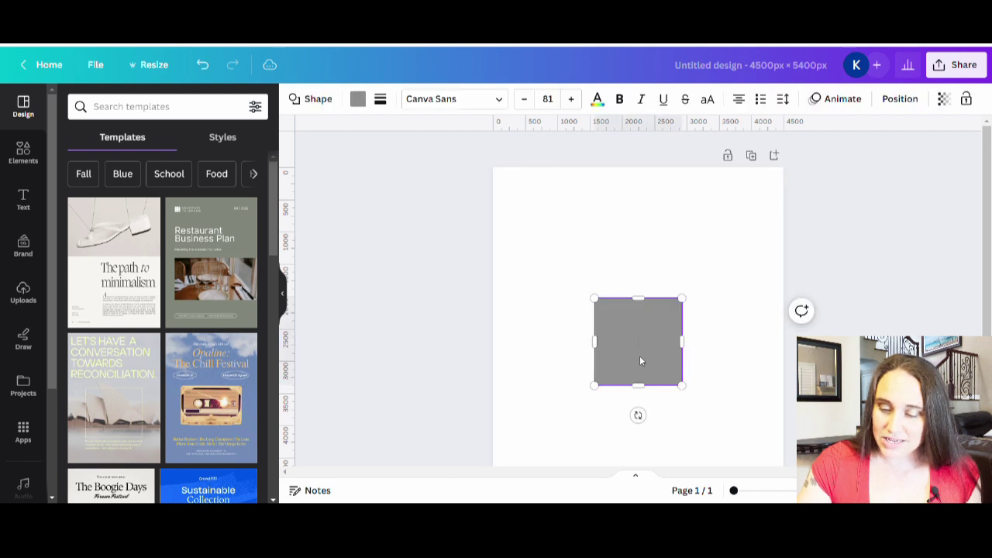
drag(598, 348, 509, 342)
drag(685, 344, 785, 359)
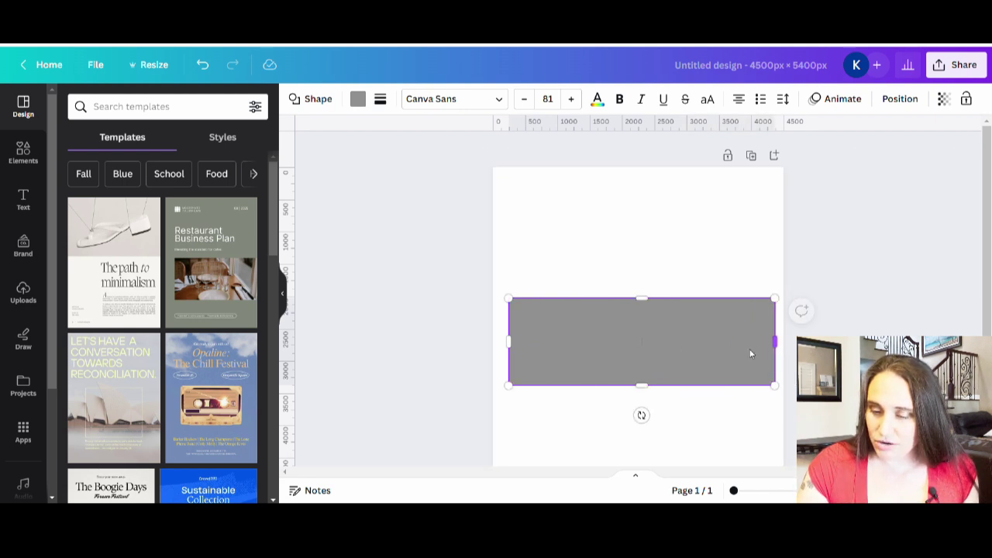
drag(515, 344, 511, 343)
drag(653, 307, 654, 297)
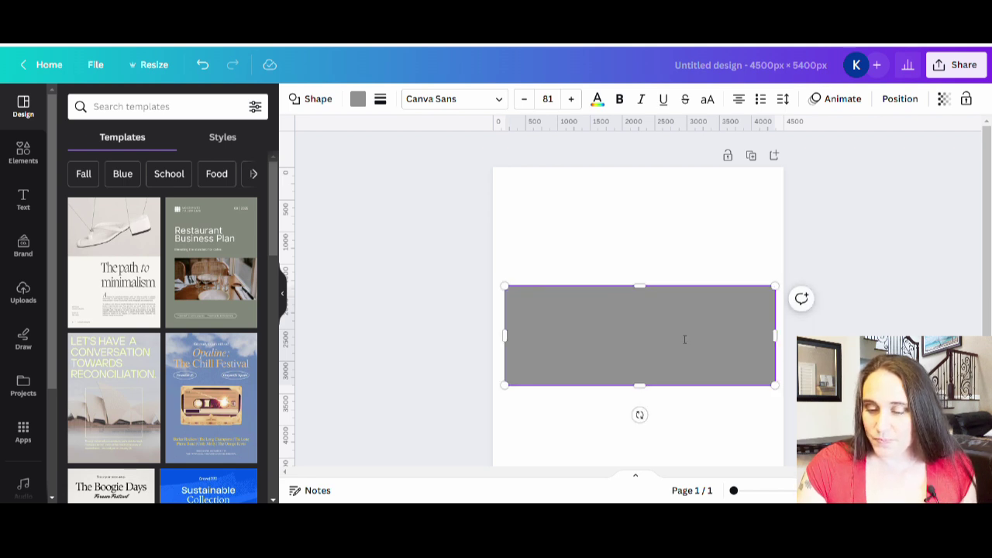
click(726, 452)
drag(731, 364, 730, 364)
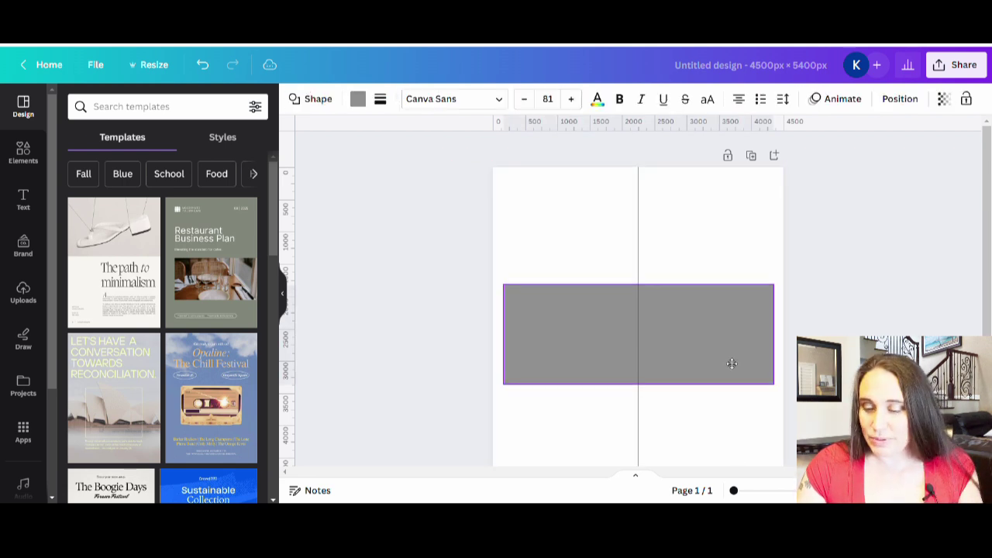
click(732, 452)
Step: Add a large 'merry' text box and move it onto the grey rectangle
key(t)
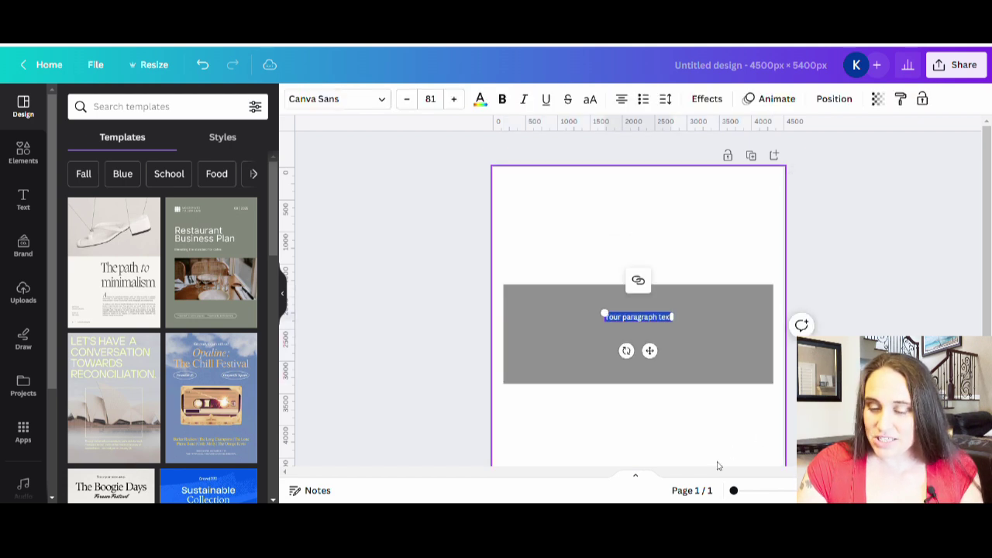
drag(609, 316, 535, 310)
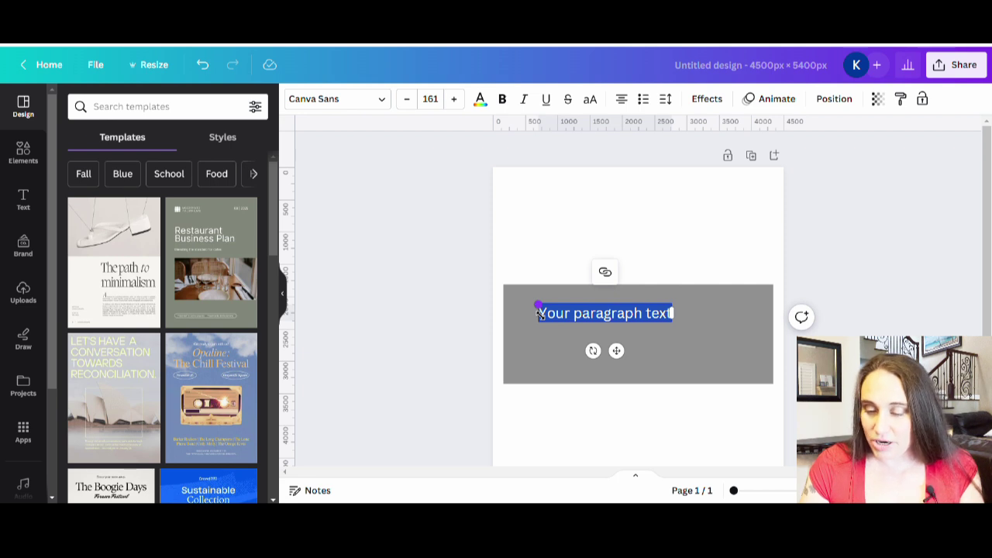
text(merry)
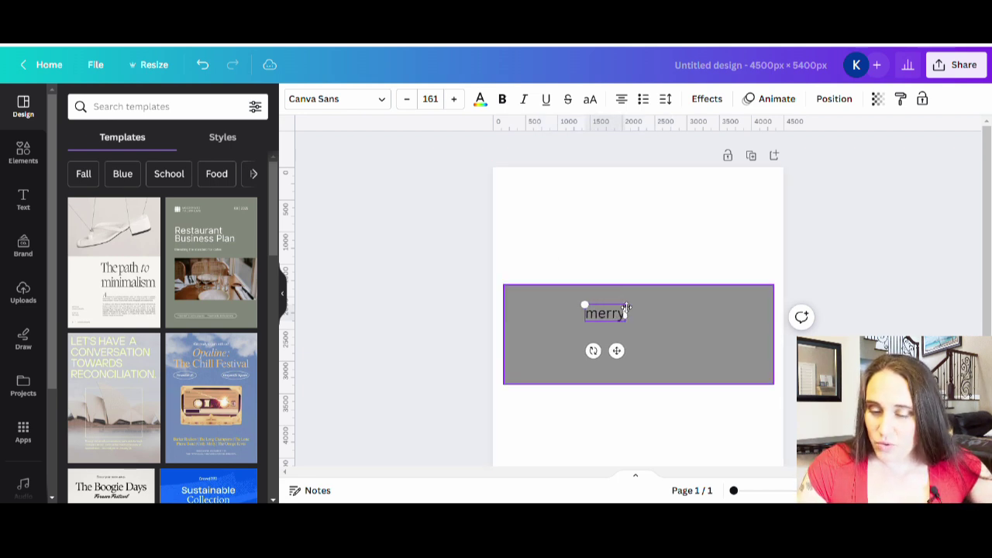
drag(591, 308, 460, 256)
click(659, 405)
drag(611, 320, 694, 356)
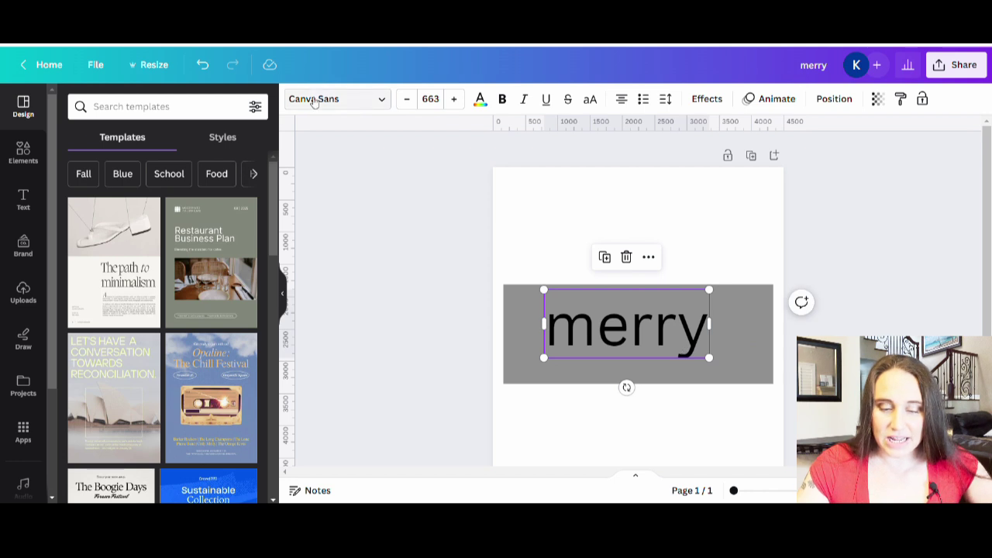
Step: Apply Holidays Christmas Regular to merry and enlarge it to size 1547, centred across the rectangle
click(314, 100)
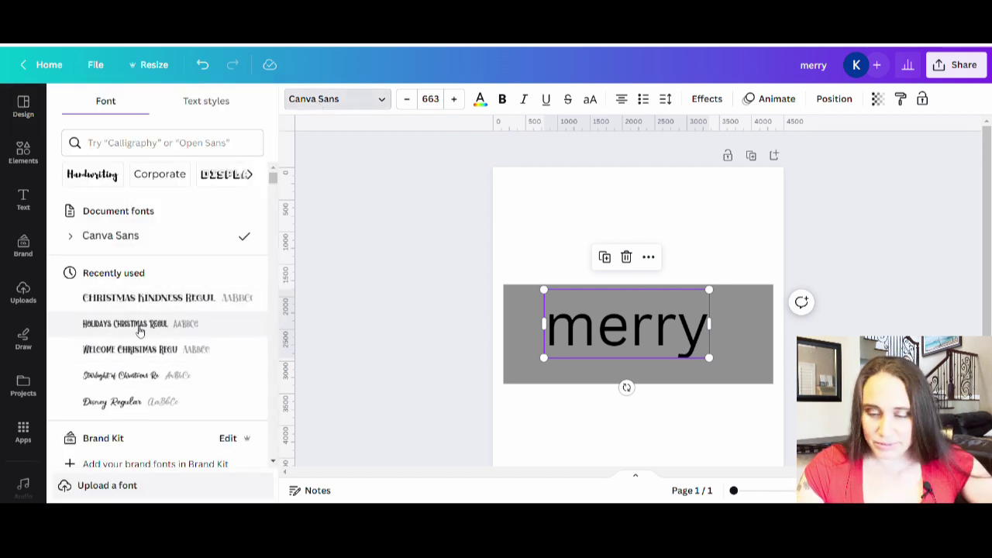
click(140, 330)
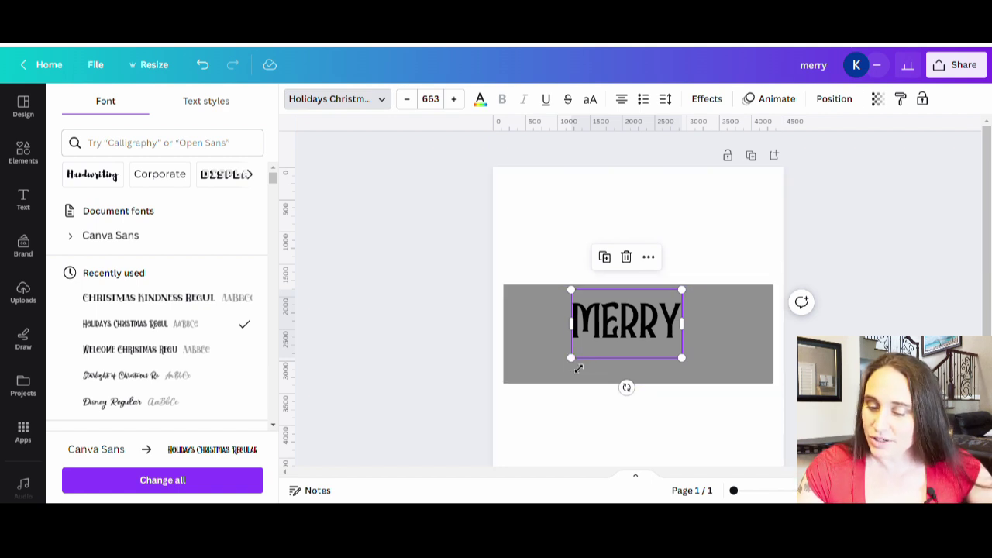
drag(572, 358, 510, 399)
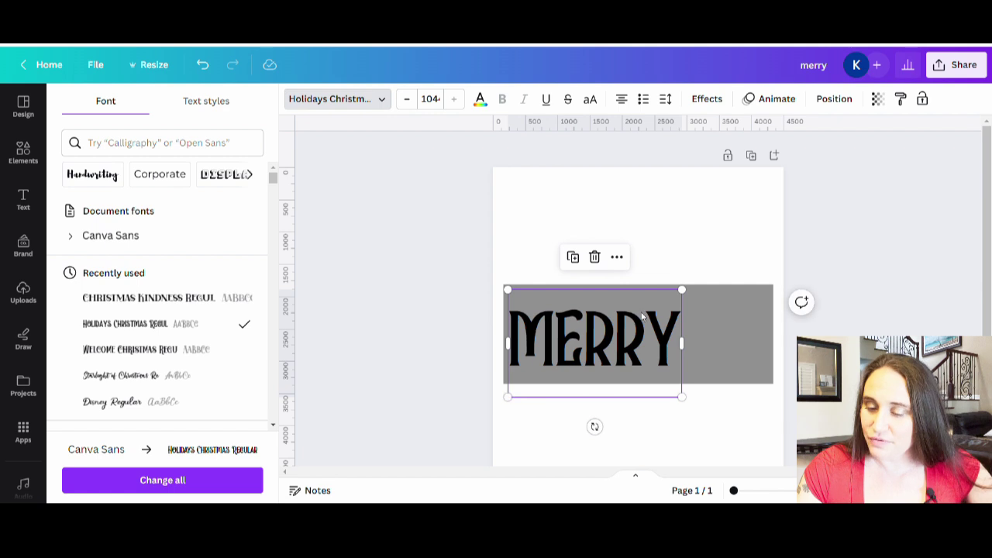
drag(689, 295, 770, 242)
drag(725, 324, 719, 343)
drag(780, 266, 766, 266)
drag(709, 330, 715, 337)
click(760, 463)
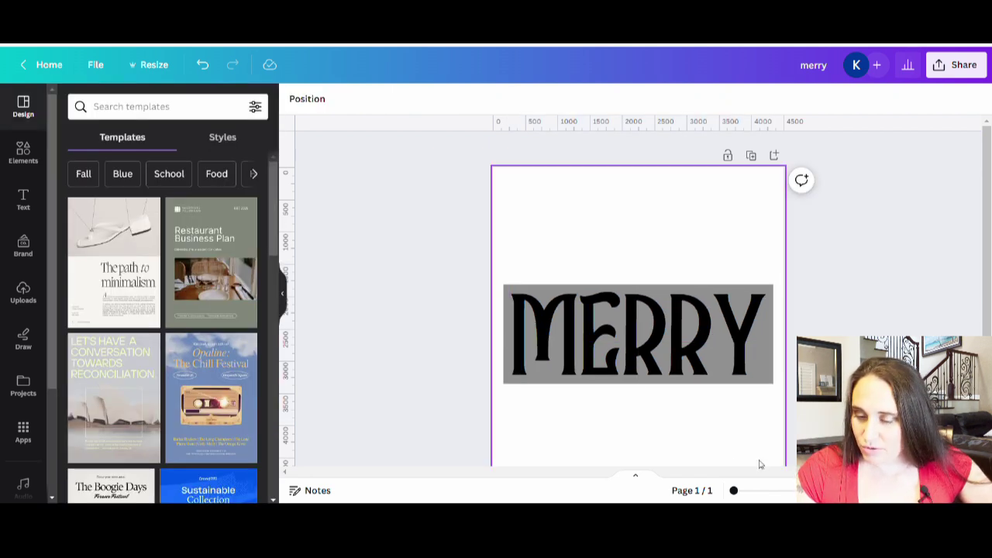
Step: Adjust the grey rectangle's top, bottom and side edges to frame MERRY evenly
click(773, 381)
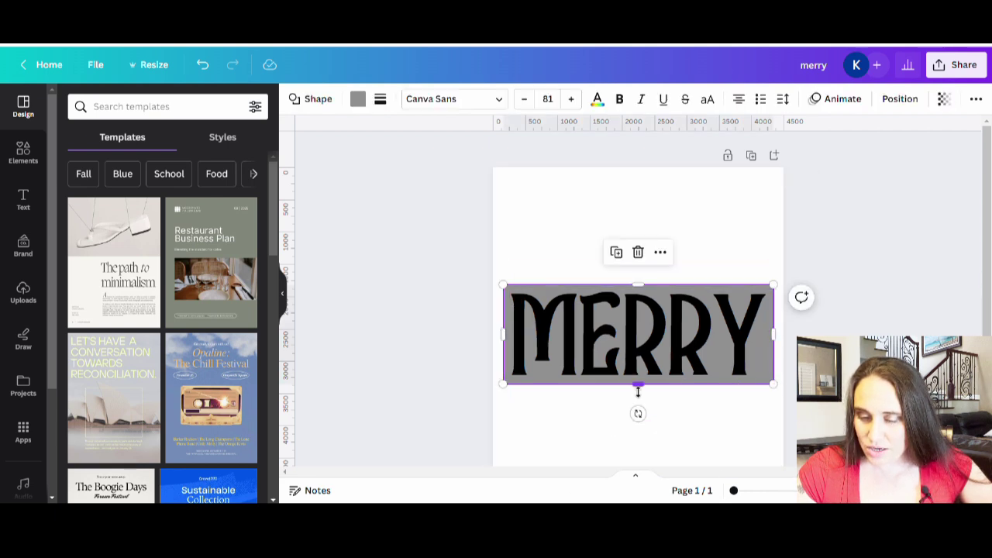
drag(640, 393, 639, 398)
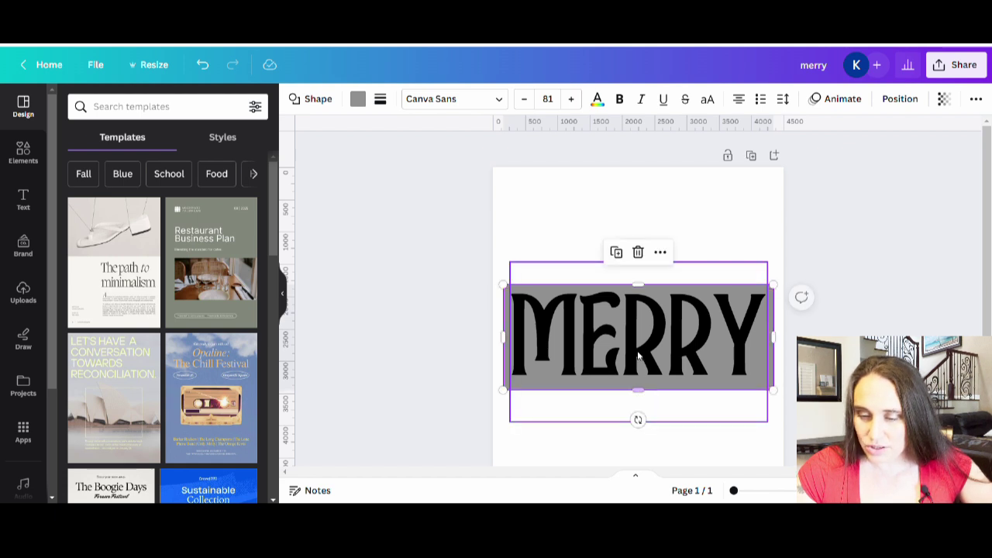
drag(639, 284, 646, 287)
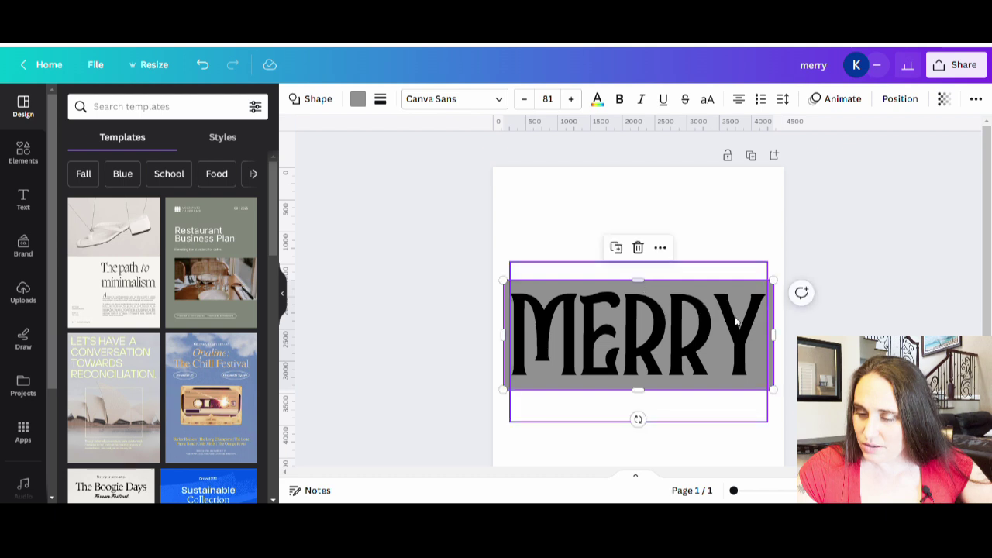
drag(787, 342, 788, 342)
drag(512, 339, 508, 340)
drag(654, 401, 649, 394)
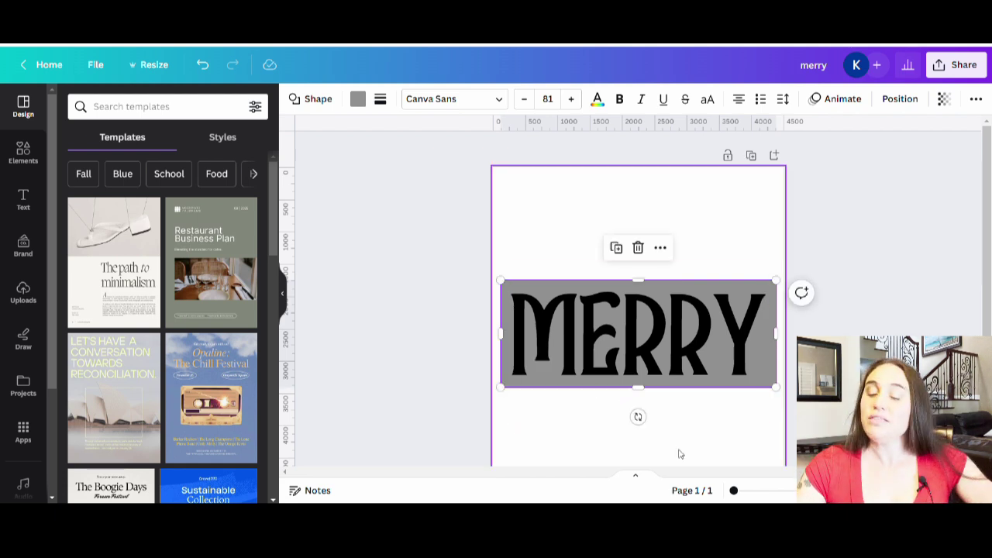
click(714, 464)
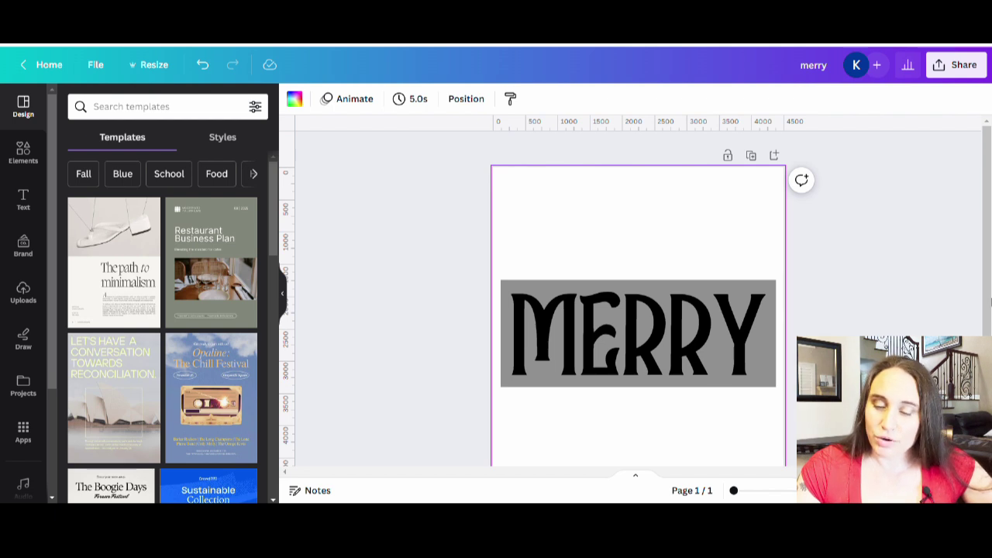
Step: Change the MERRY text colour to white
click(671, 355)
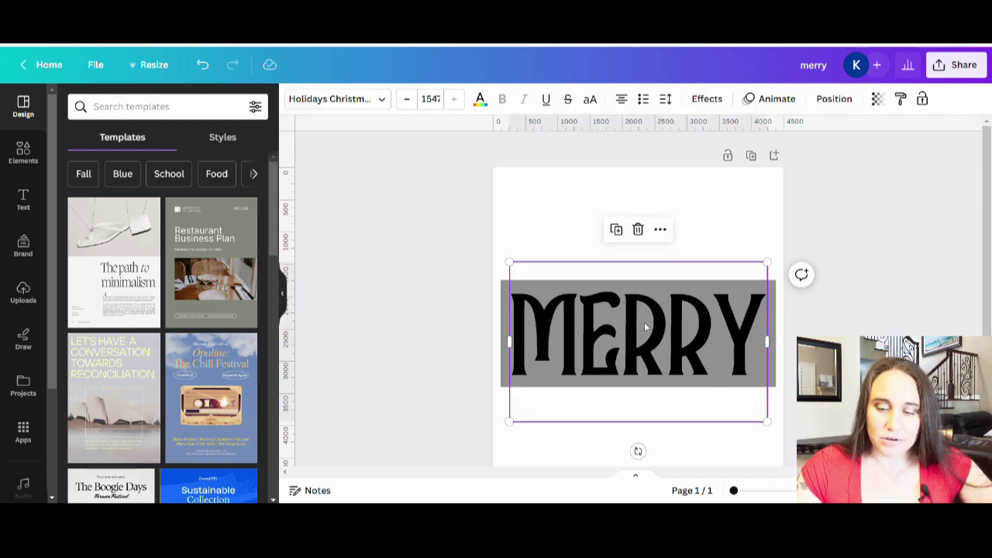
click(480, 103)
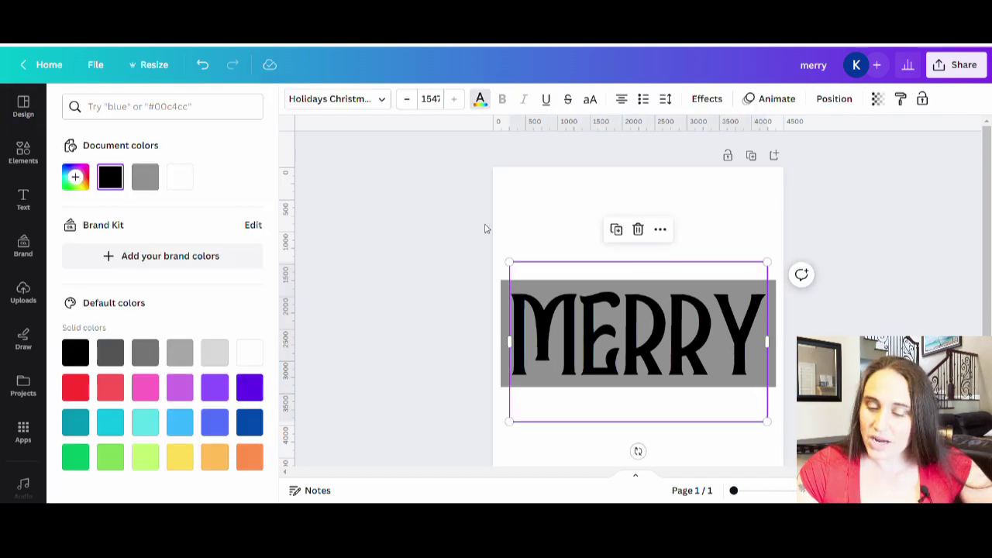
click(246, 361)
click(318, 310)
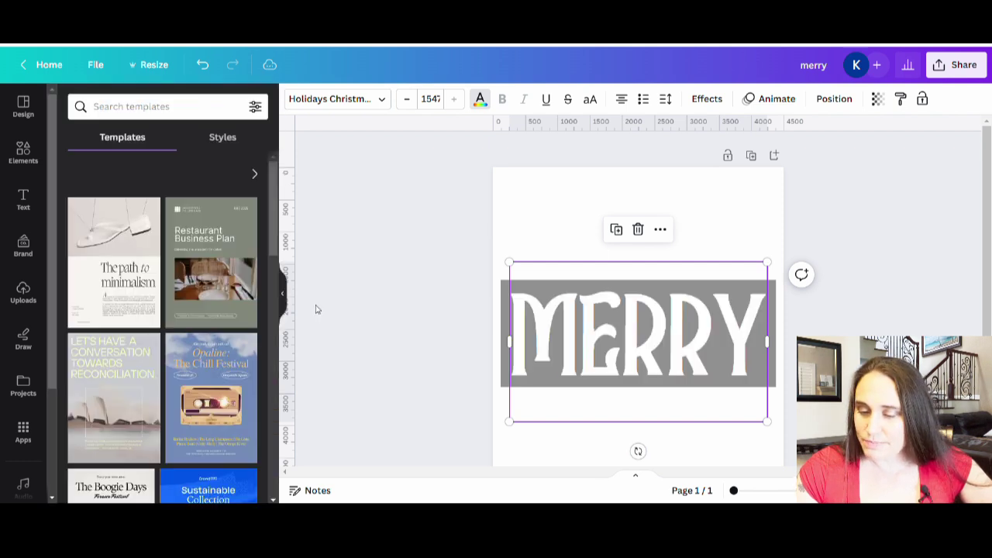
Step: Fill the rectangle behind MERRY with black
click(771, 377)
click(358, 101)
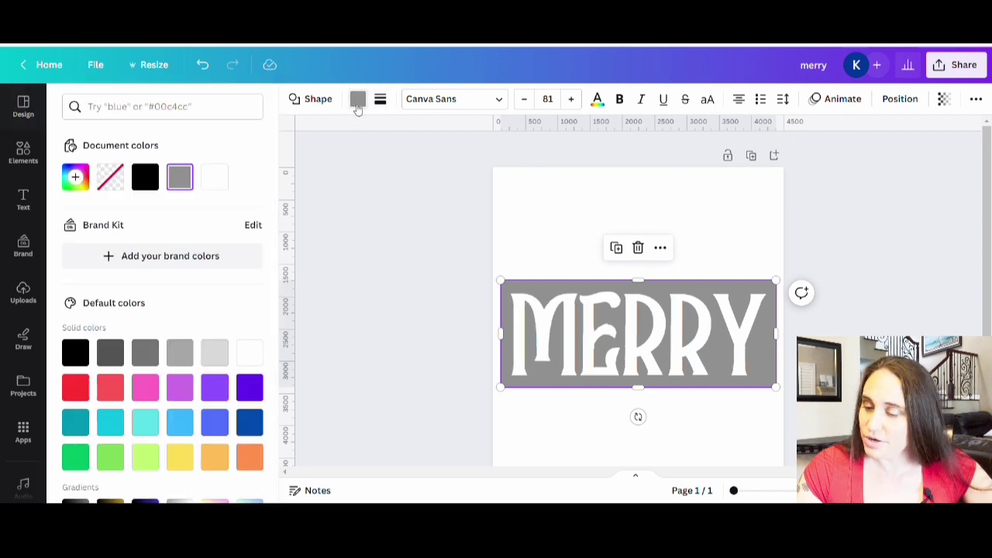
click(75, 355)
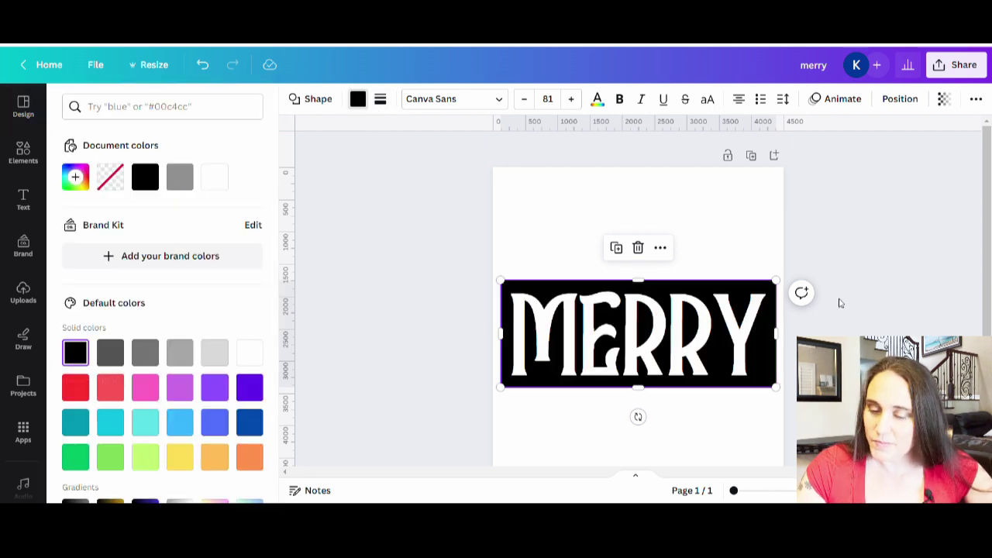
click(864, 271)
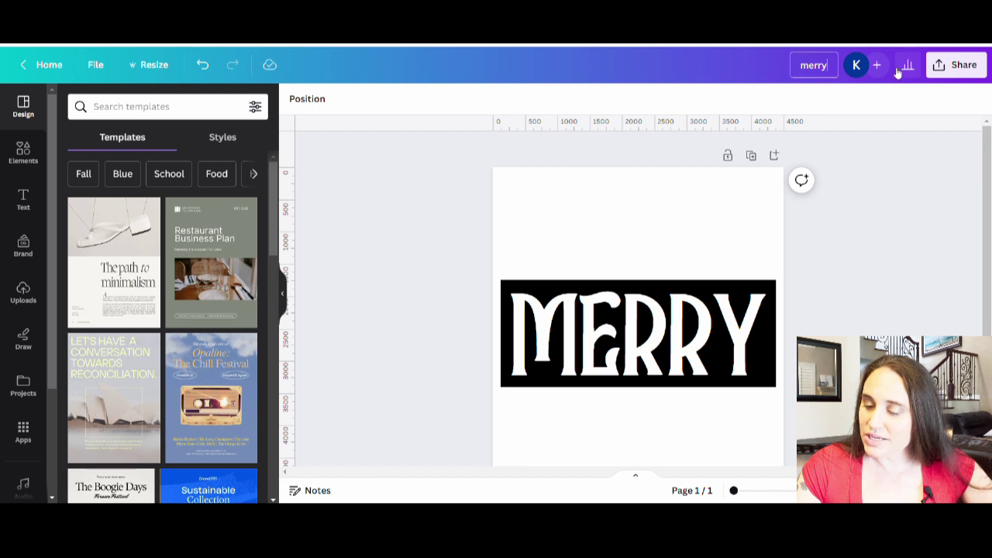
Step: Download the design as a PNG from Share > Download
click(941, 68)
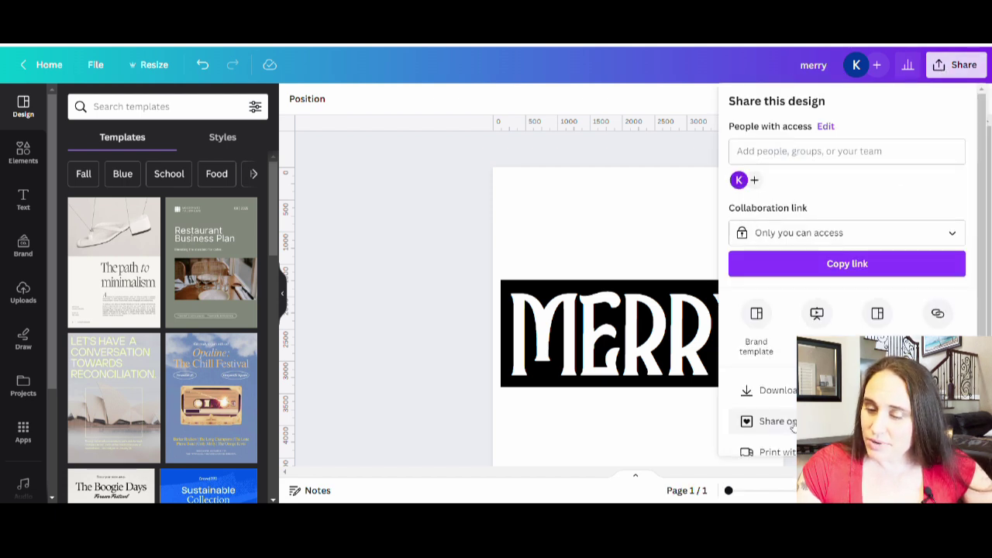
click(779, 391)
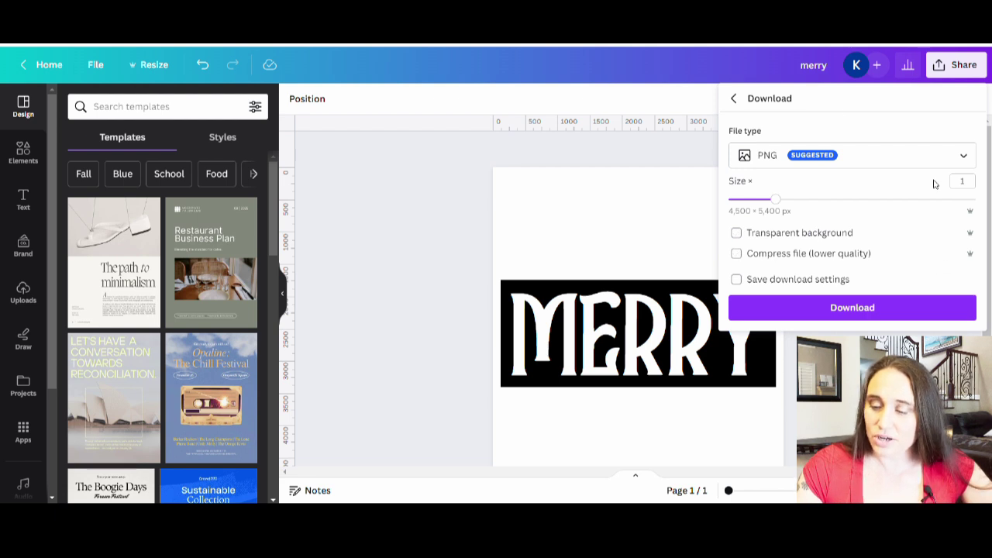
click(869, 310)
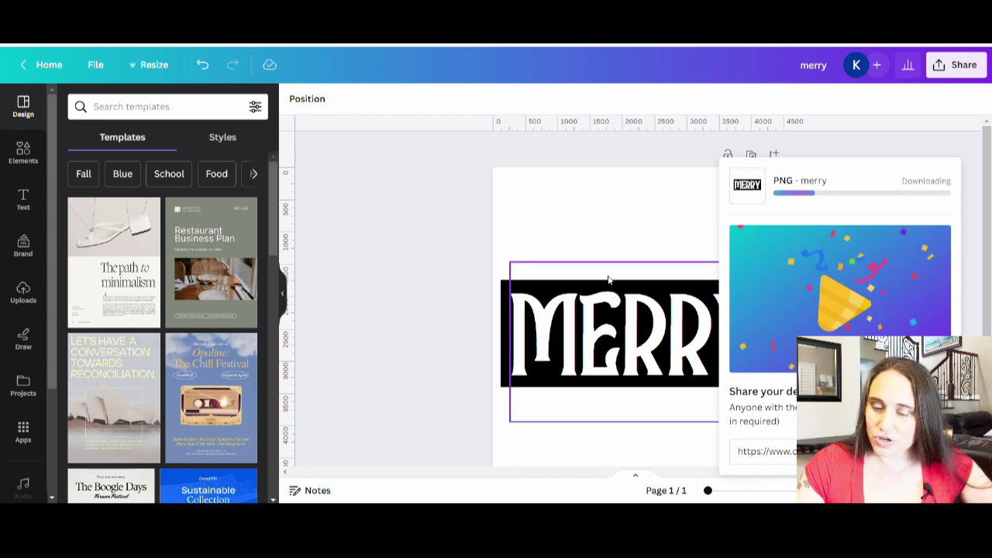
click(429, 291)
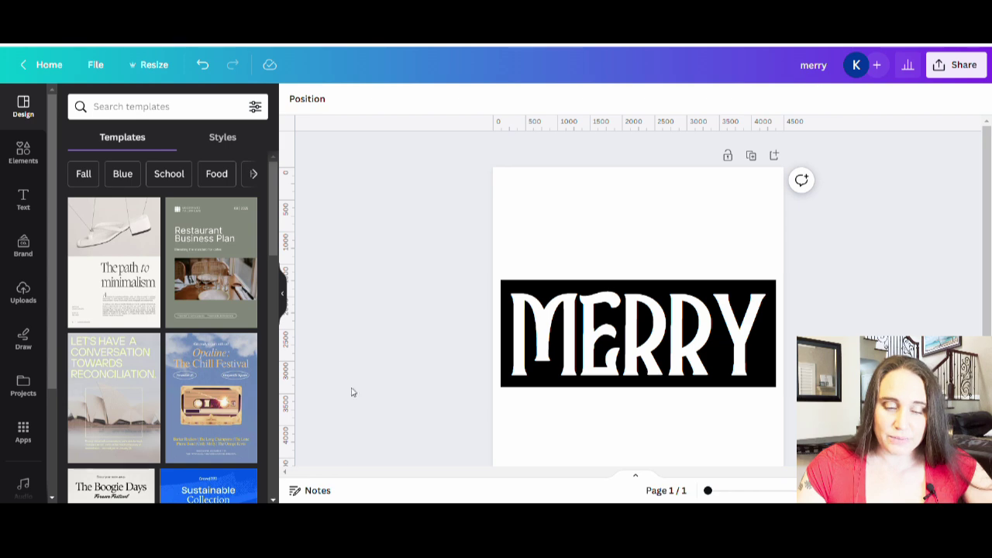
Step: Add a second page and place the uploaded MERRY image on it
click(17, 301)
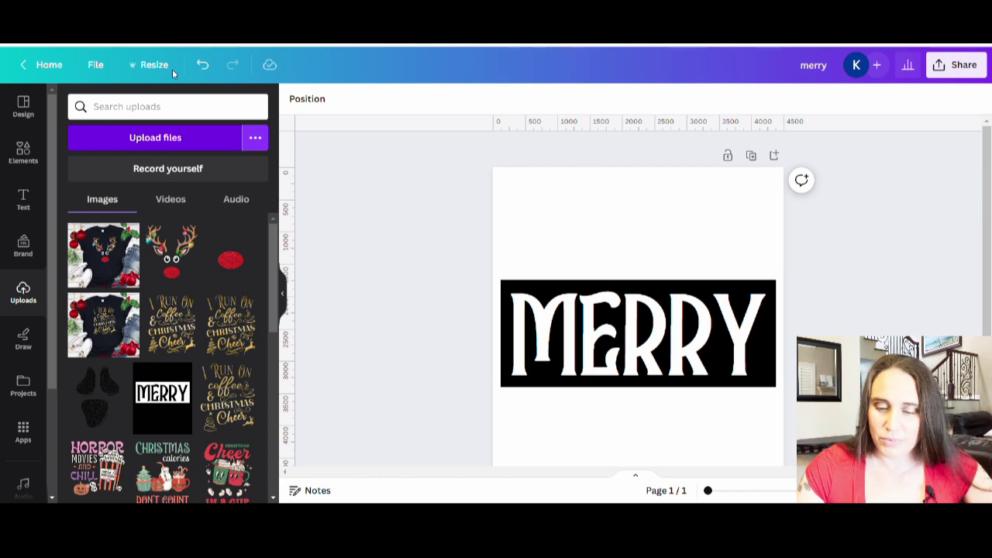
click(31, 299)
click(31, 301)
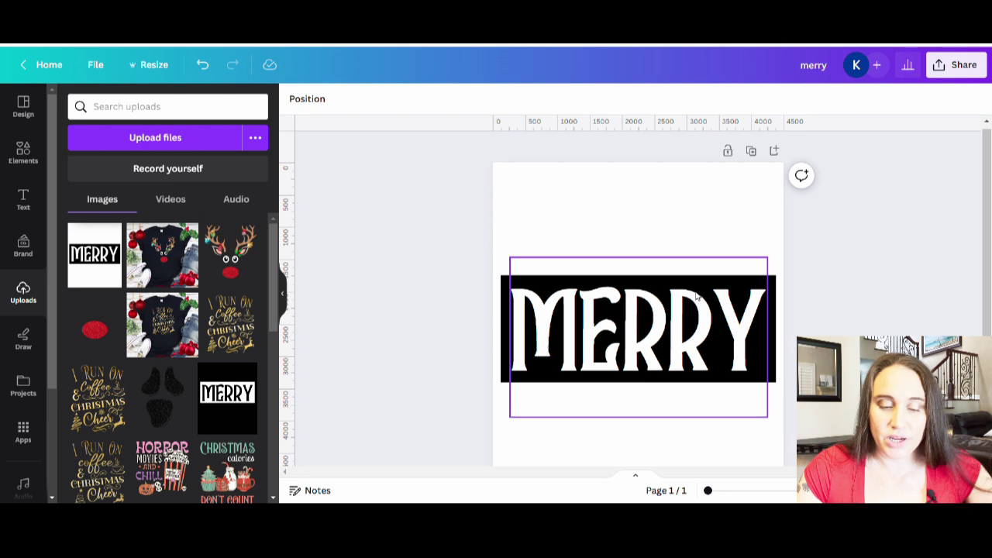
scroll(654, 432, down, 3)
click(628, 433)
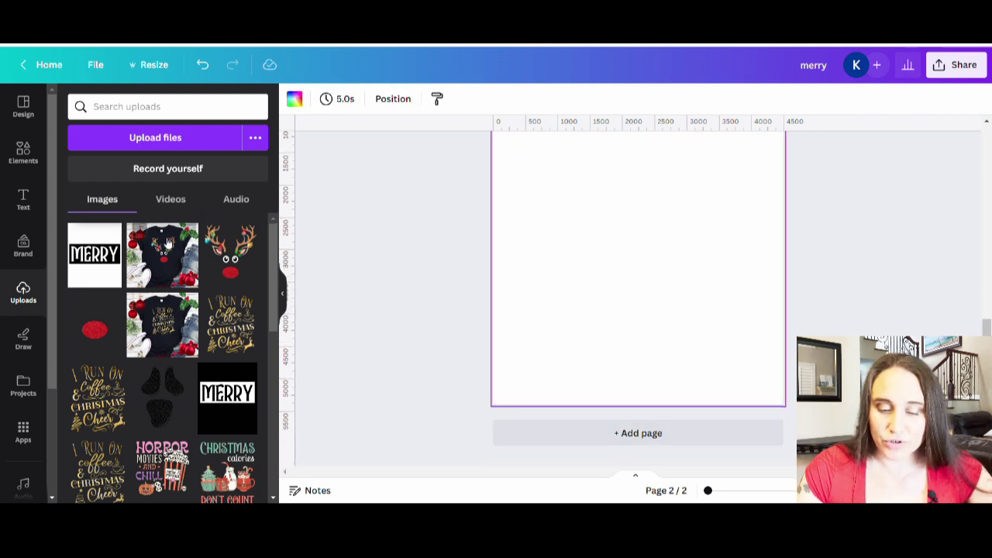
click(94, 255)
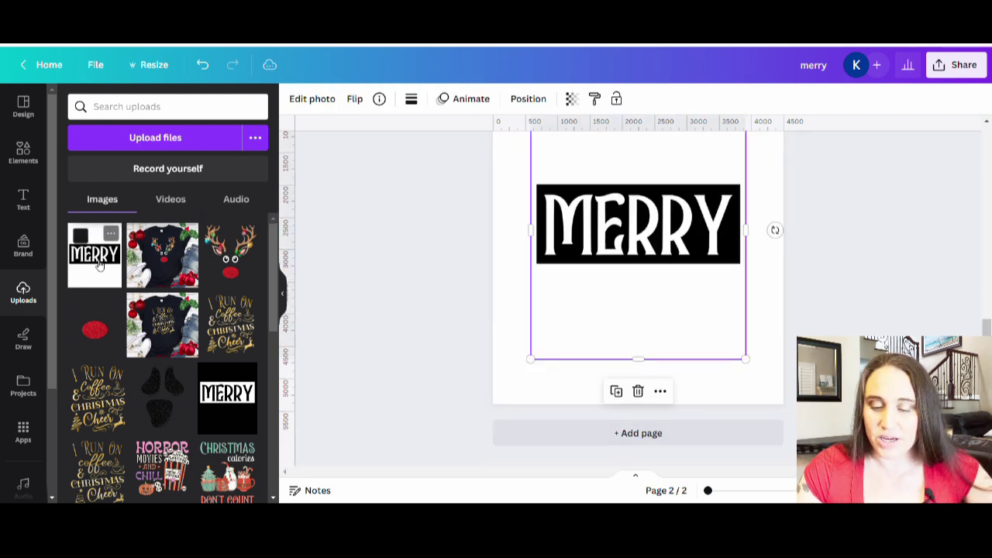
click(283, 293)
scroll(511, 373, up, 1)
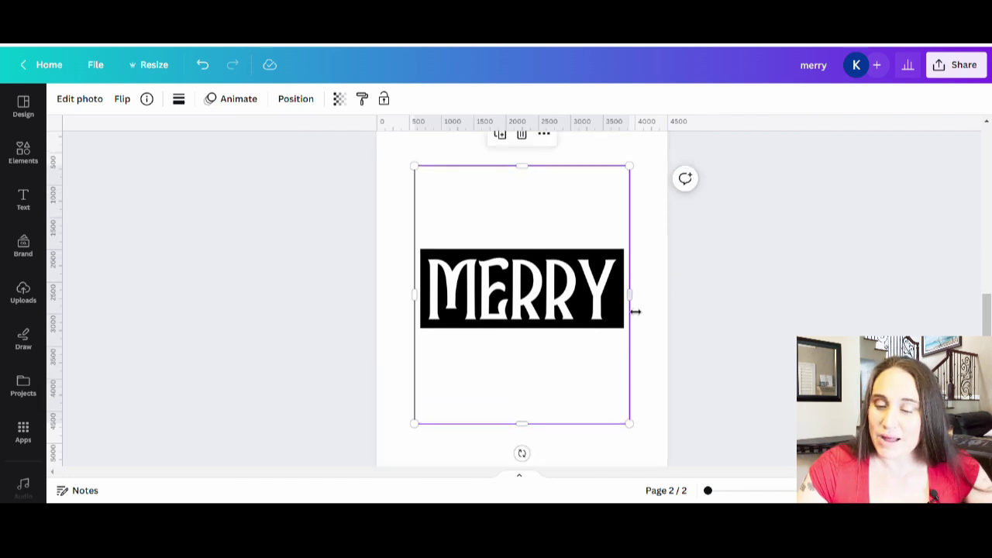
Step: Set the second page's background colour to turquoise
click(648, 223)
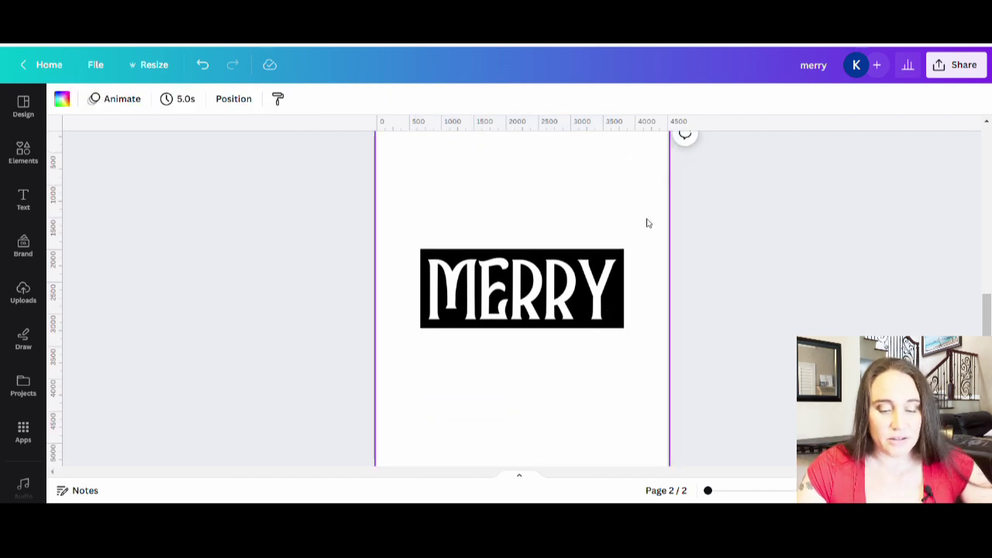
click(68, 103)
scroll(155, 431, down, 1)
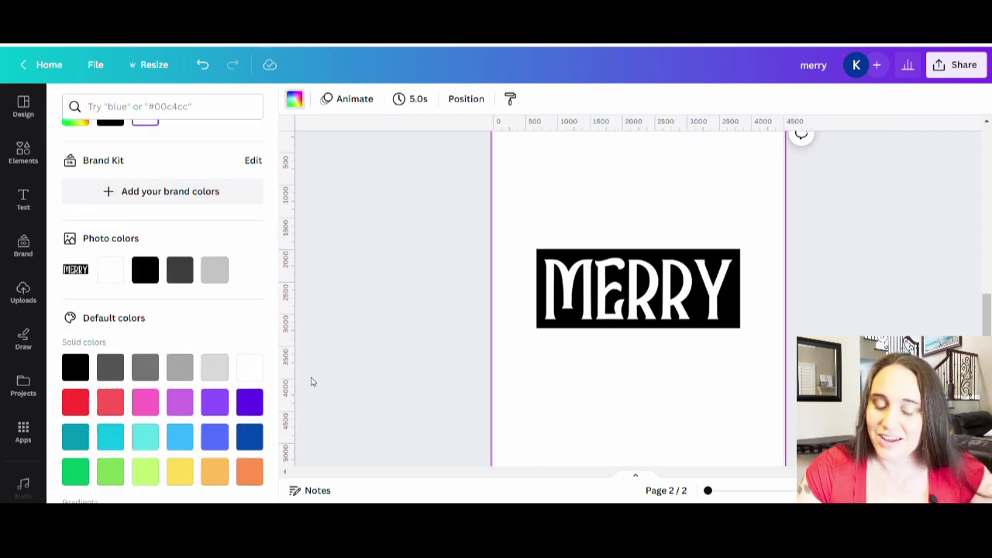
click(145, 436)
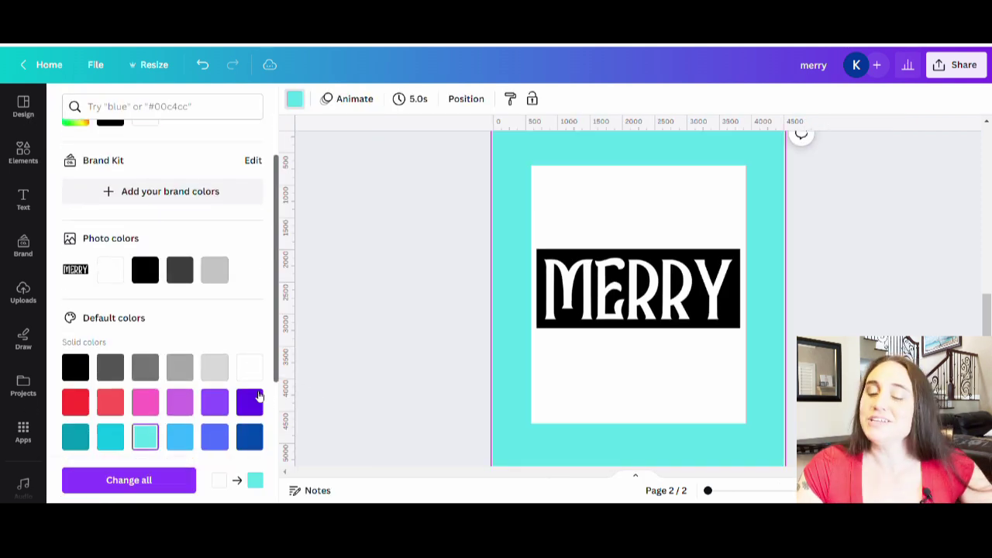
click(349, 316)
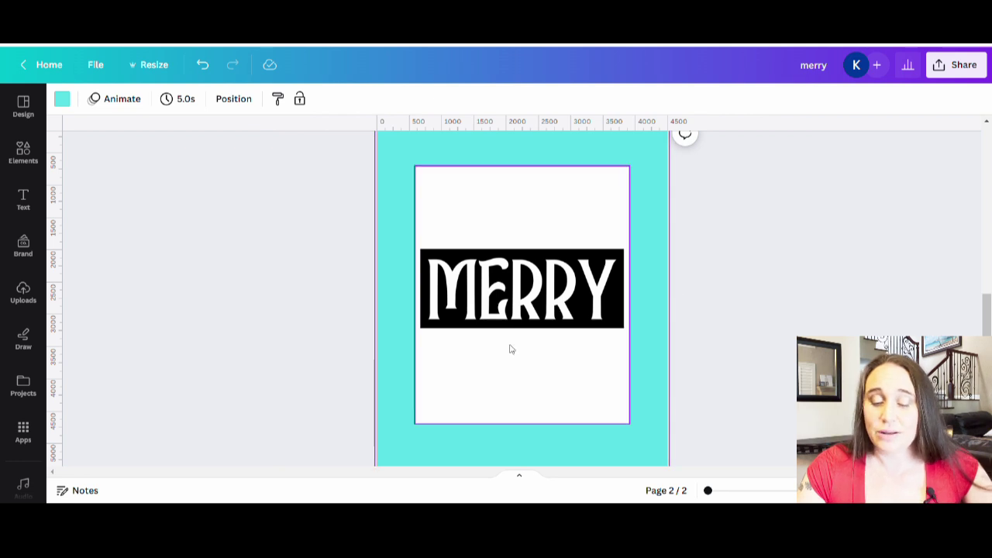
click(483, 314)
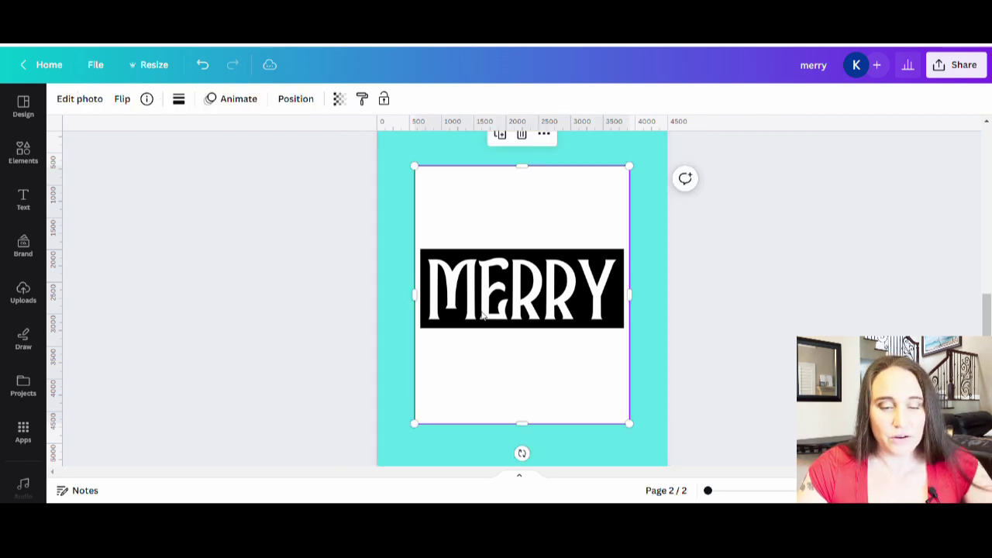
Step: Apply BG Remover to the MERRY image from Edit photo
click(75, 99)
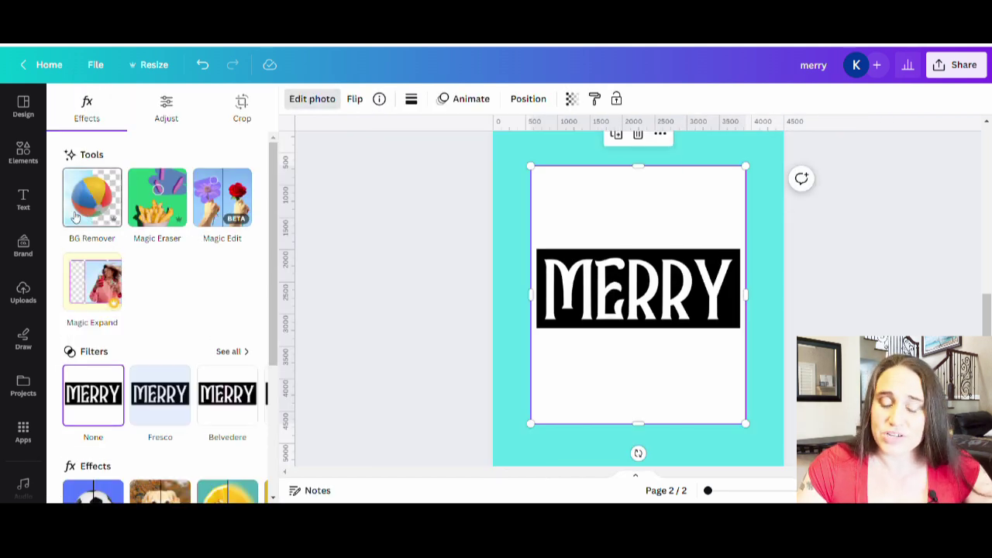
click(75, 217)
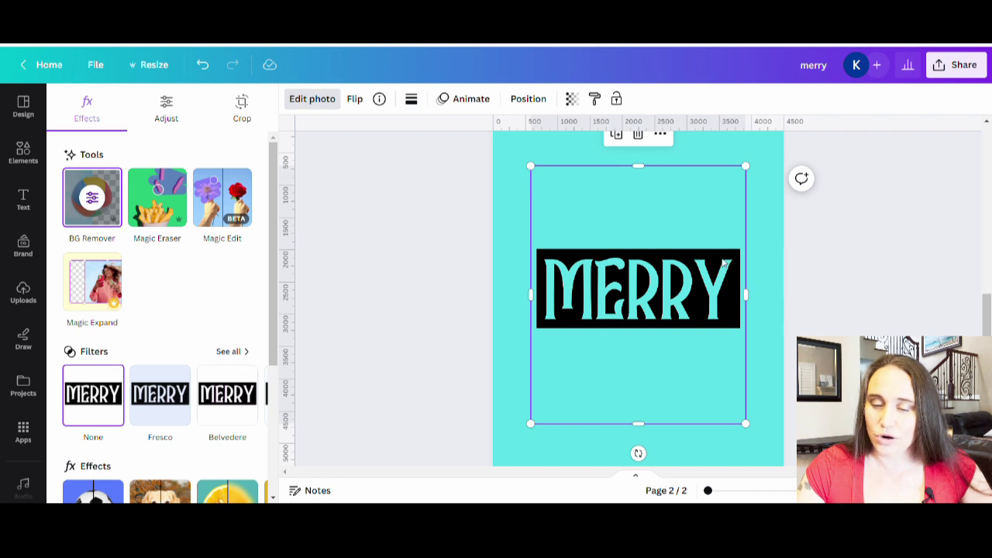
click(592, 222)
Step: Crop away the empty space above and below the MERRY image
drag(523, 168, 525, 237)
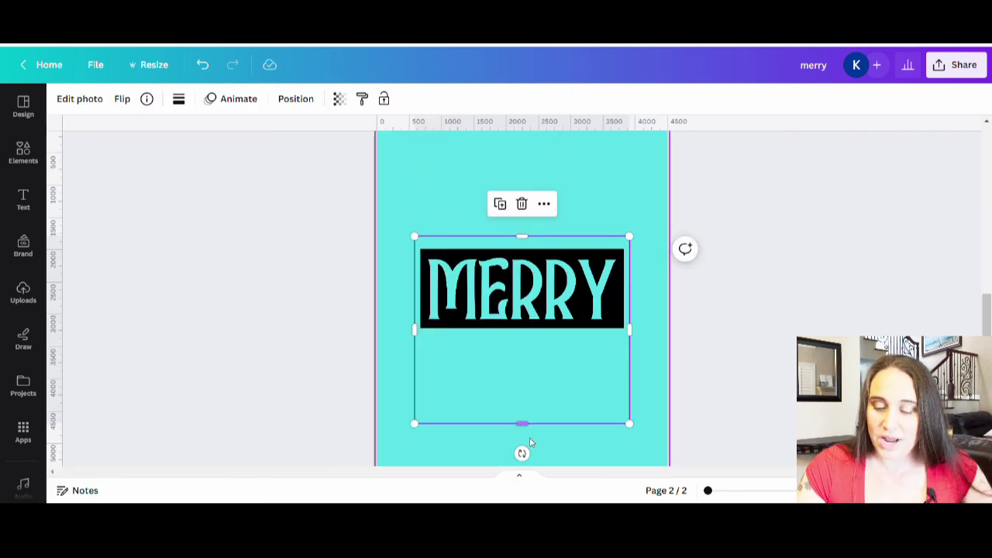
drag(534, 431, 543, 350)
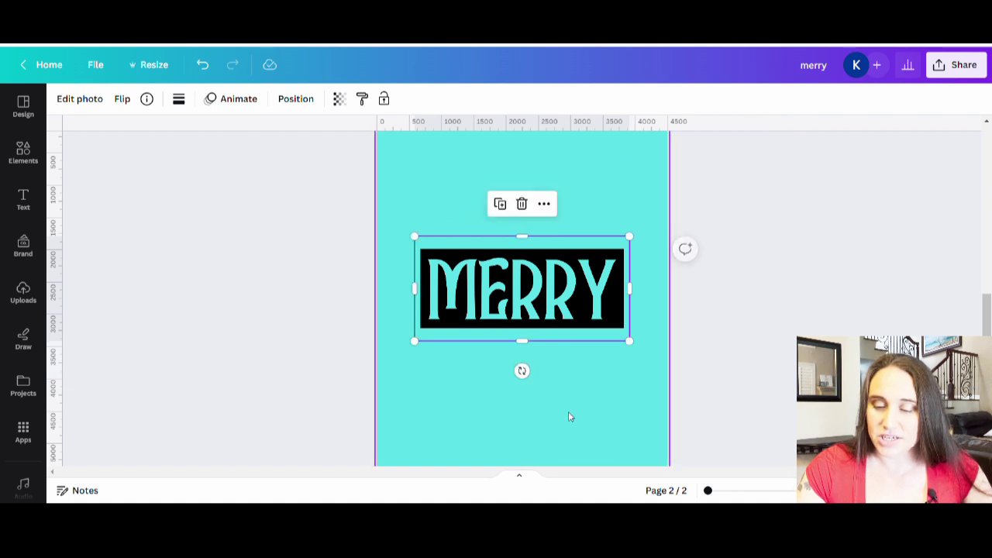
click(576, 419)
scroll(584, 417, up, 5)
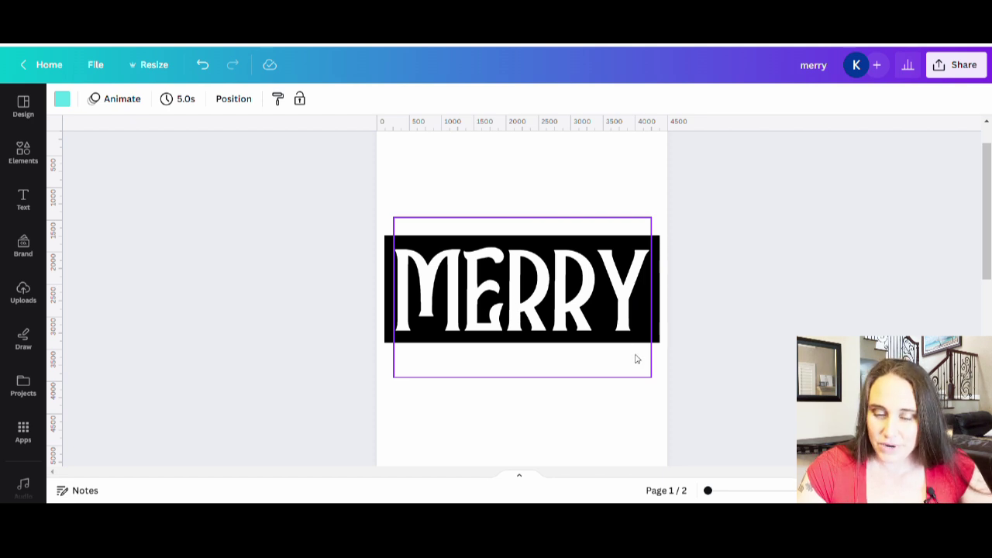
scroll(635, 359, down, 5)
Step: Resize and recentre MERRY so it spans the turquoise page's width
drag(566, 372, 533, 356)
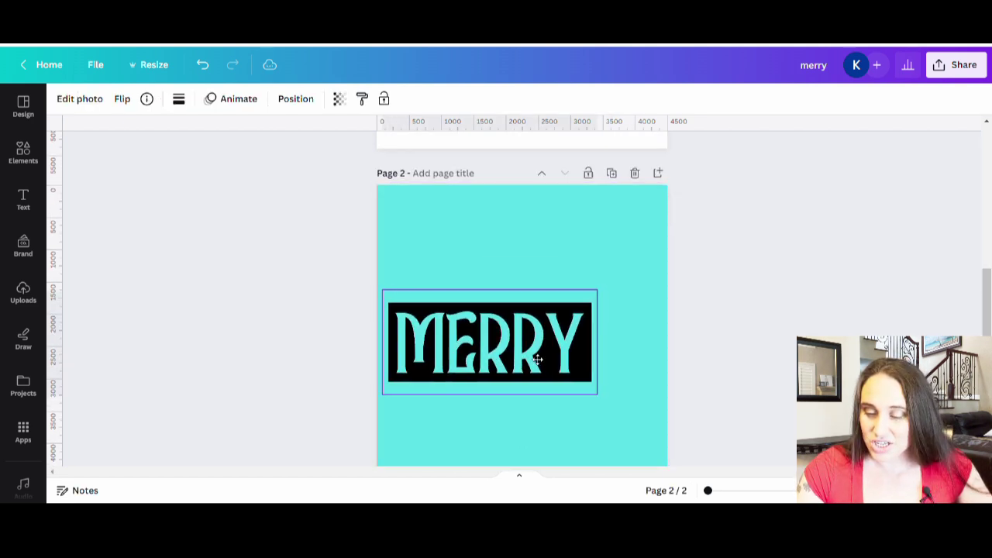
mouse_move(614, 409)
mouse_down()
mouse_move(664, 465)
mouse_move(615, 403)
mouse_up()
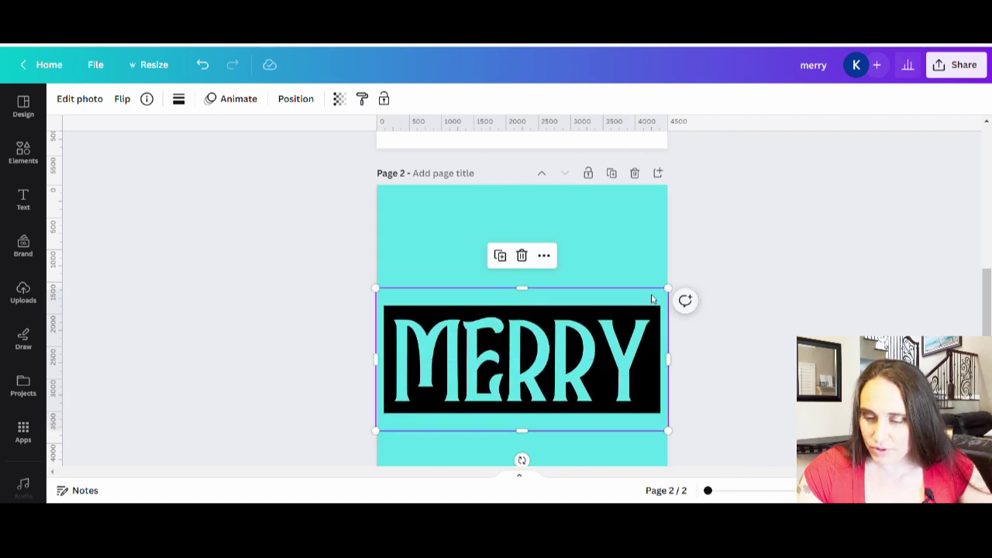
drag(669, 289, 661, 292)
drag(628, 350, 615, 373)
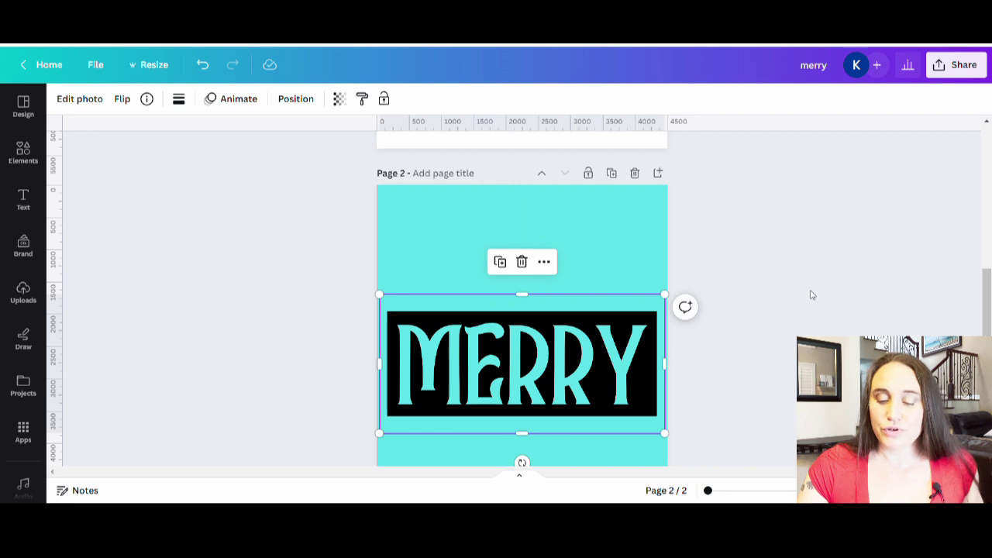
click(840, 284)
scroll(836, 321, down, 2)
scroll(845, 330, up, 2)
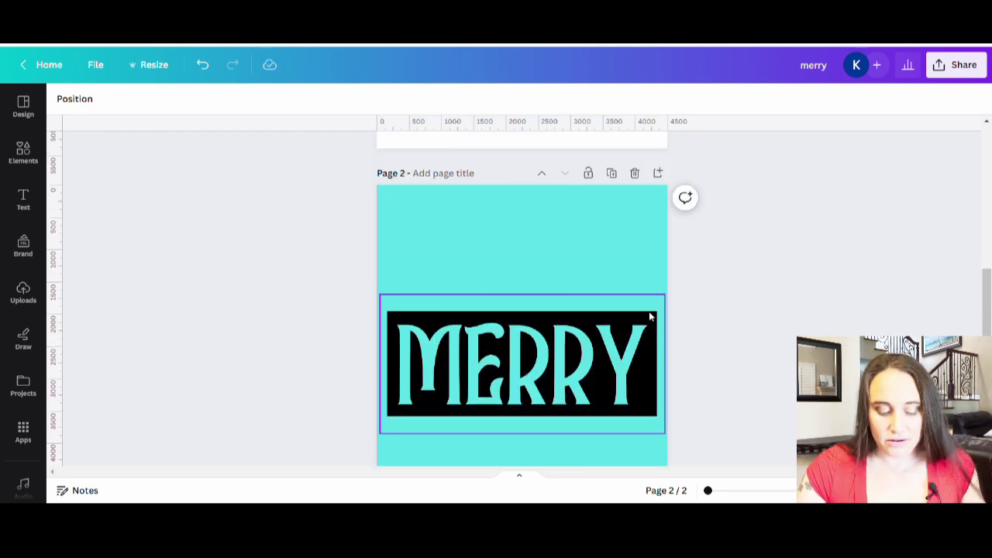
scroll(596, 224, up, 3)
Step: Move the white MERRY text to page 2, shrink it slightly, and place it above the black MERRY image
click(586, 188)
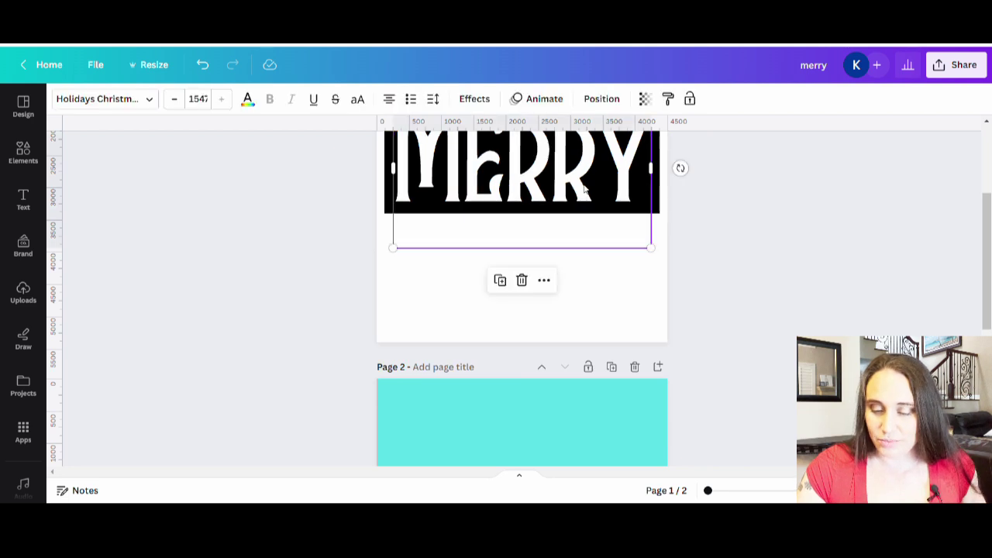
drag(586, 188, 587, 485)
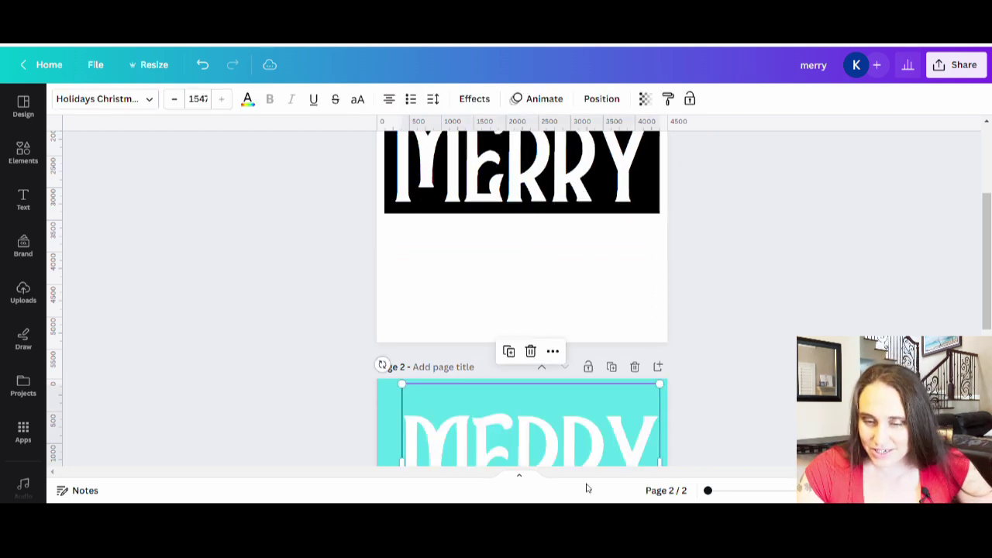
scroll(709, 377, down, 3)
drag(556, 256, 555, 357)
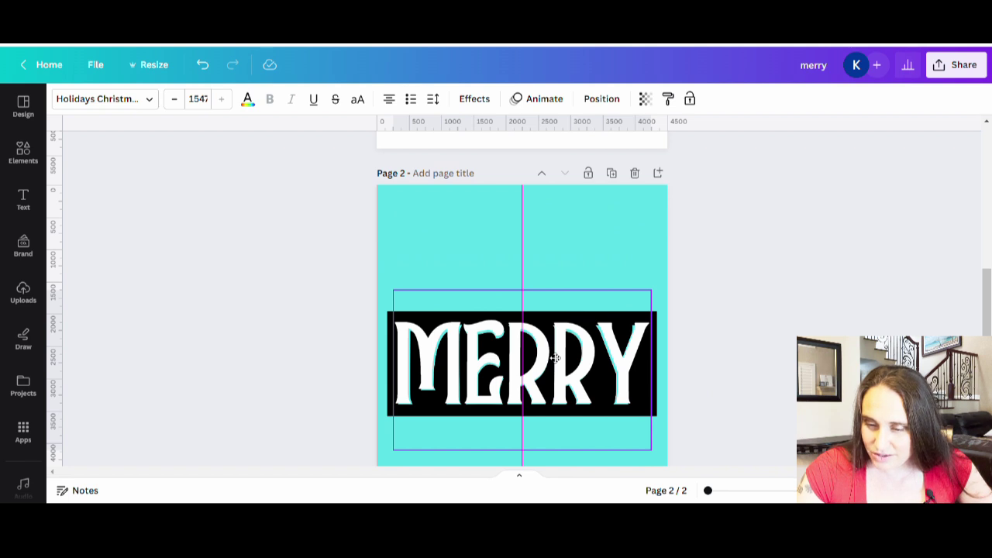
drag(555, 357, 555, 357)
drag(653, 292, 650, 292)
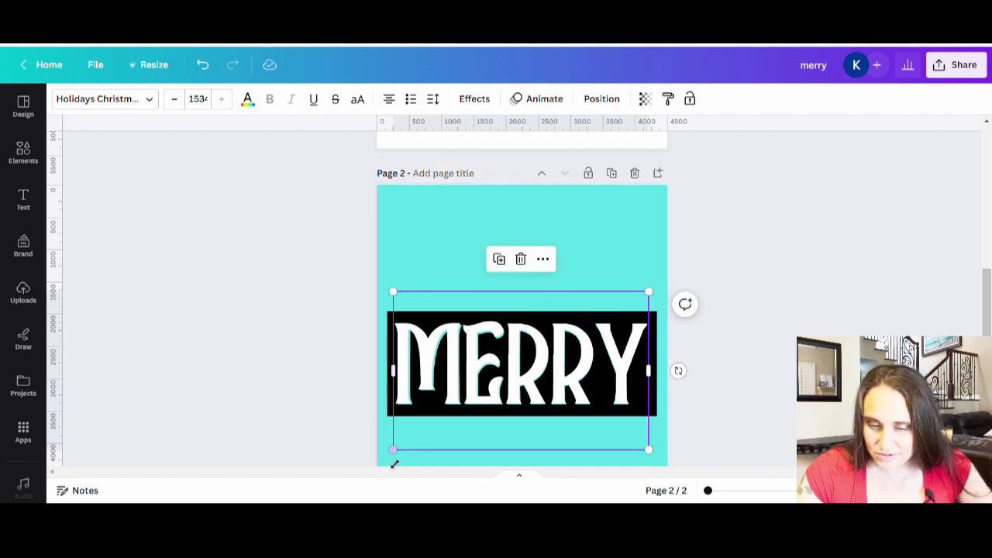
drag(402, 456, 395, 448)
drag(482, 379, 483, 259)
click(815, 318)
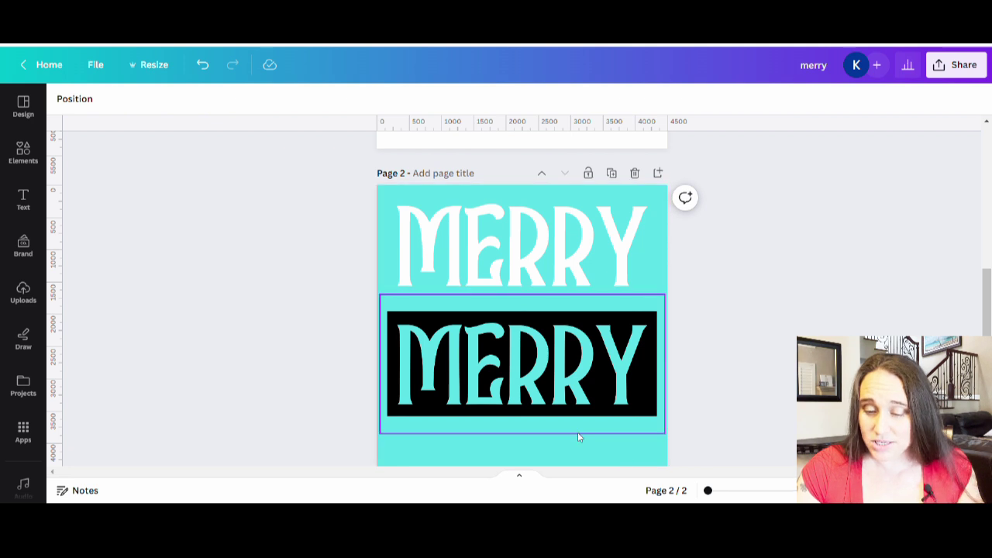
Step: Draw a dark rectangle and flatten it into a thin bar spanning the letters' width
key(r)
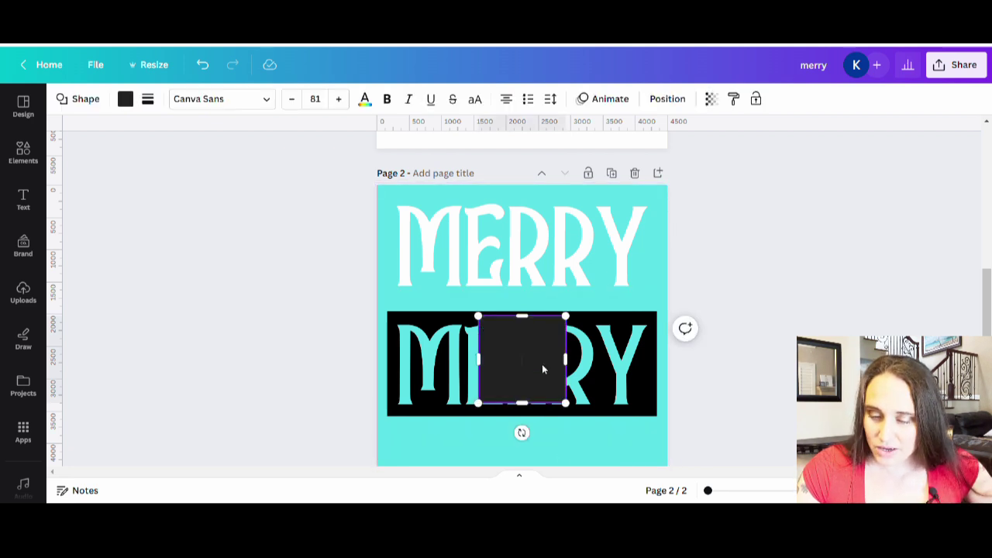
drag(523, 403, 669, 337)
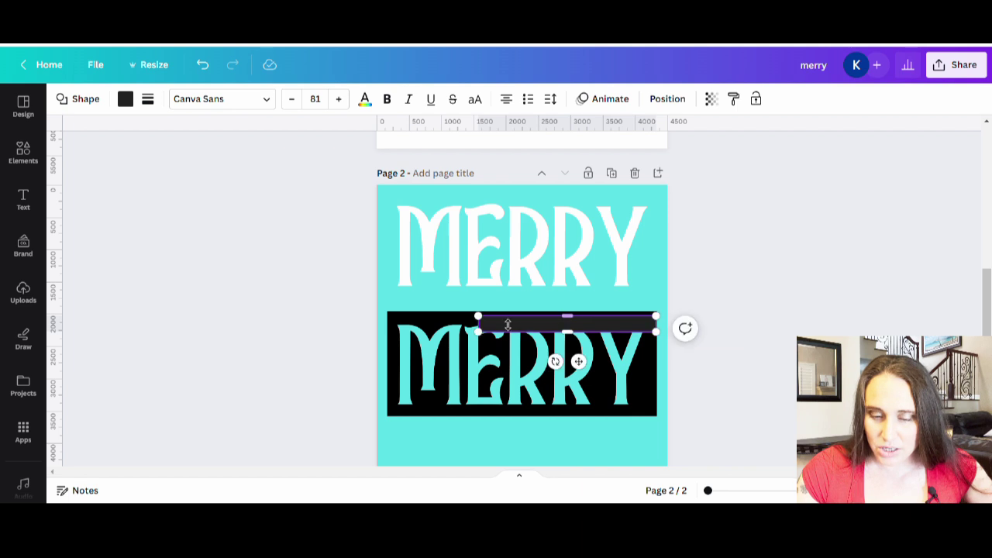
drag(478, 330, 386, 326)
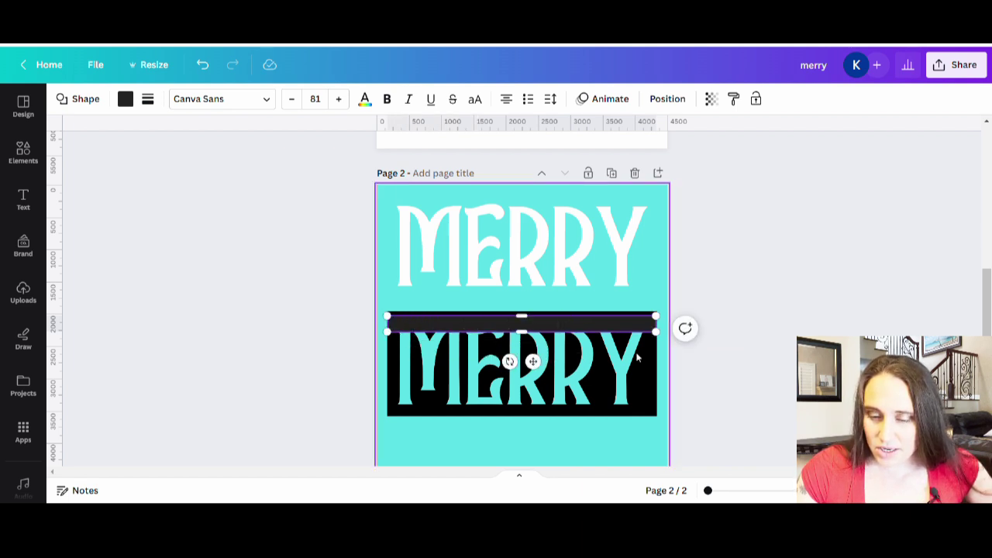
click(588, 468)
drag(570, 327, 570, 307)
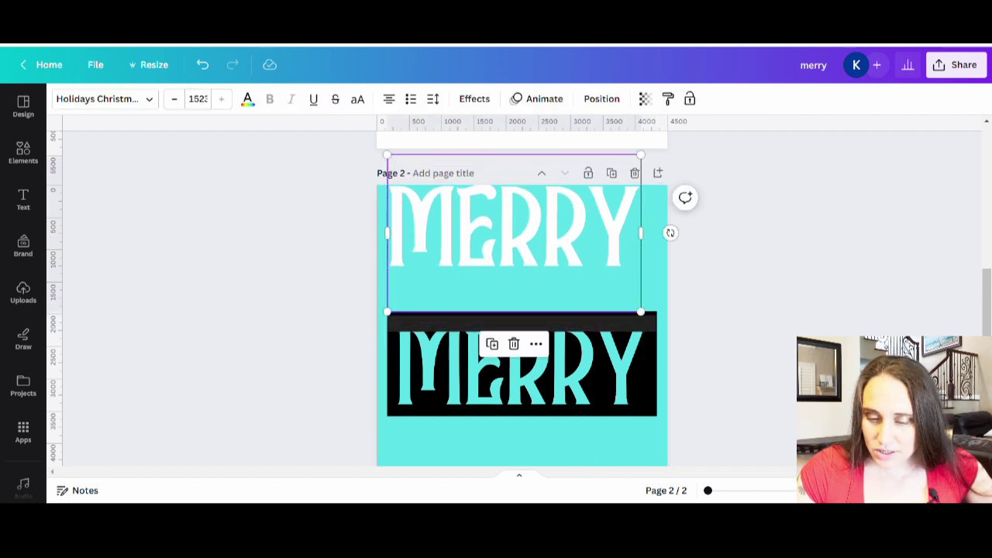
click(214, 70)
Step: Position the thin bar directly below the white MERRY, above the black MERRY block
click(427, 337)
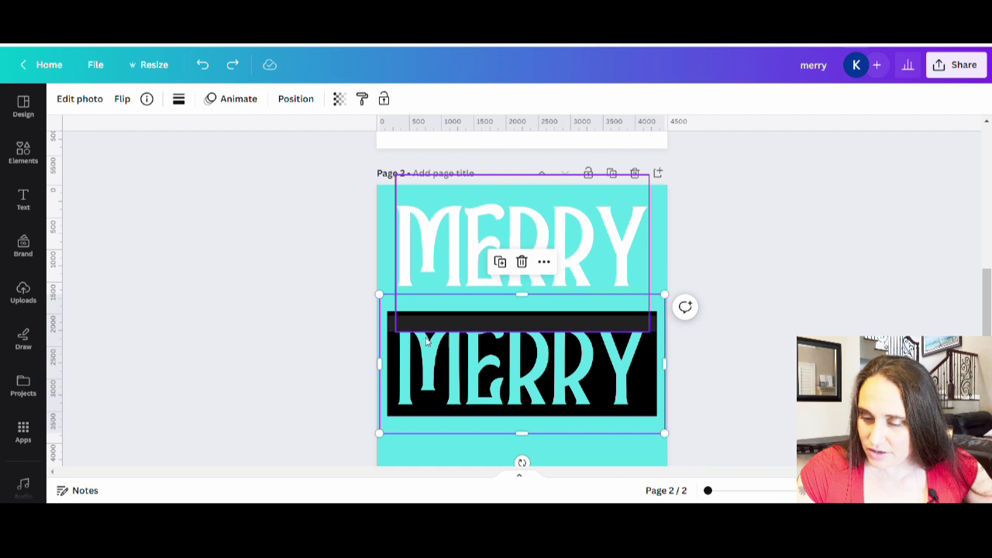
click(647, 317)
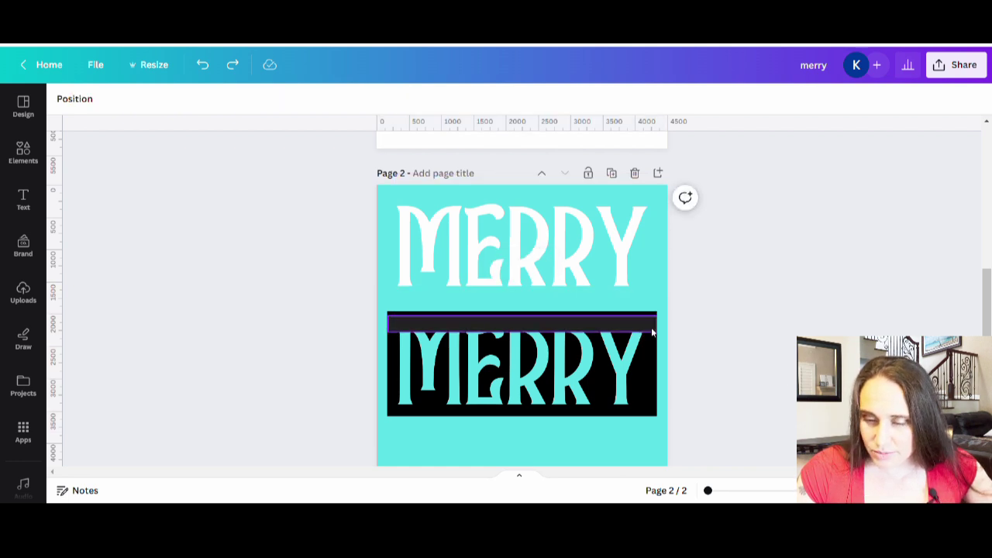
click(653, 332)
drag(653, 332, 659, 304)
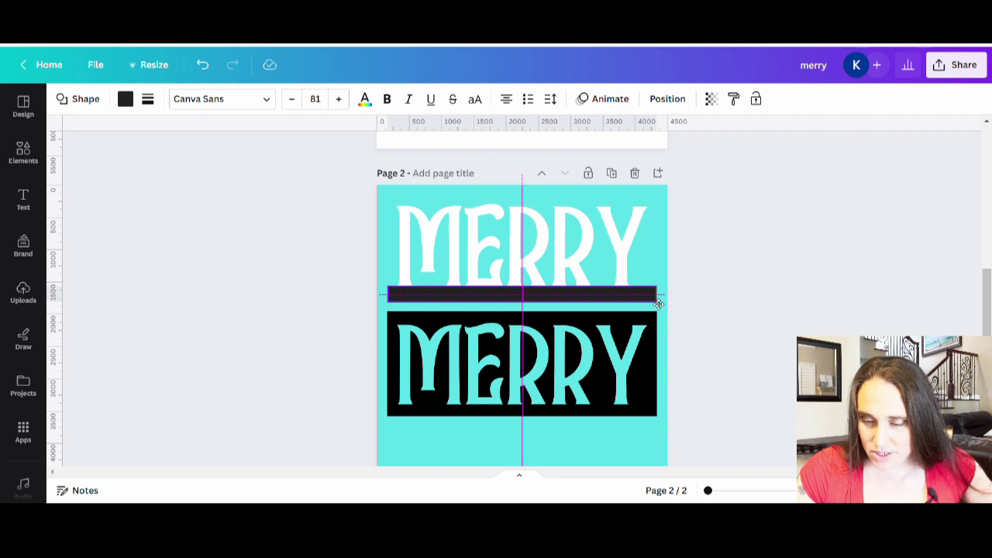
drag(658, 305, 659, 300)
click(686, 303)
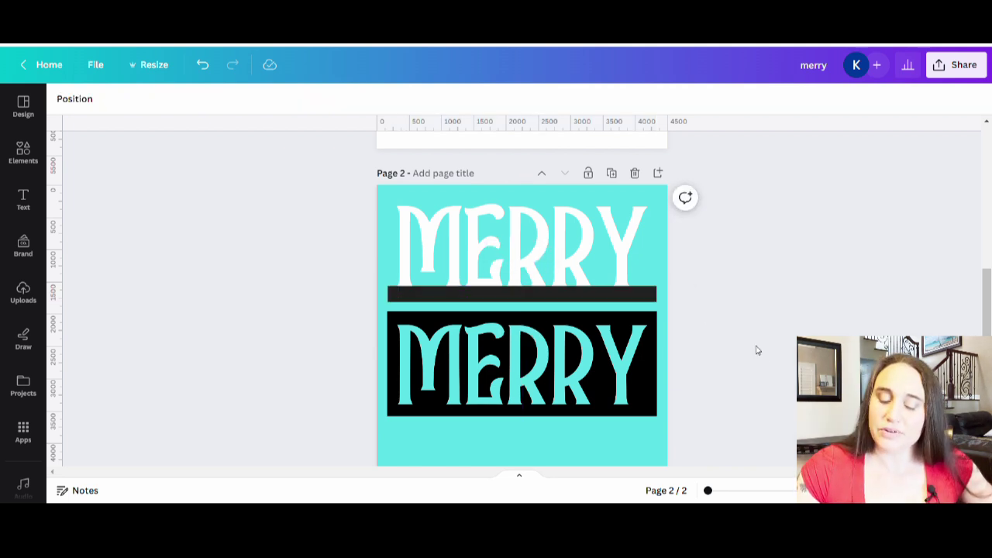
Step: Alt-drag a copy of the bar above the white MERRY at the page top
click(652, 294)
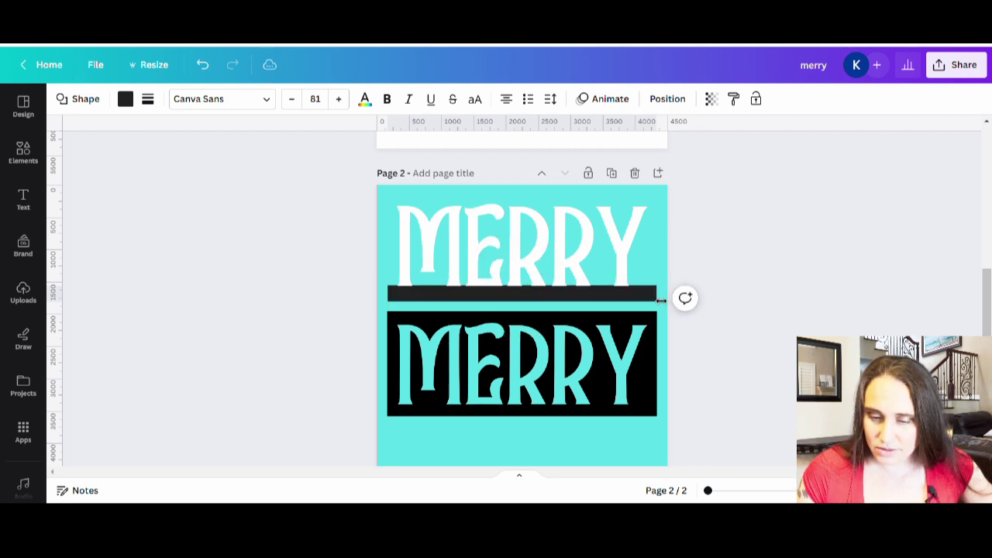
click(661, 301)
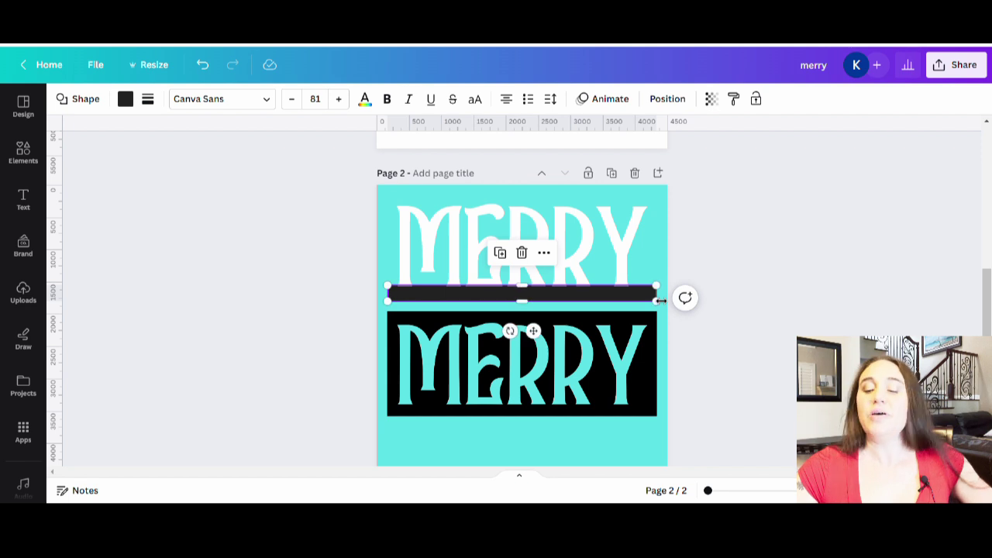
click(775, 291)
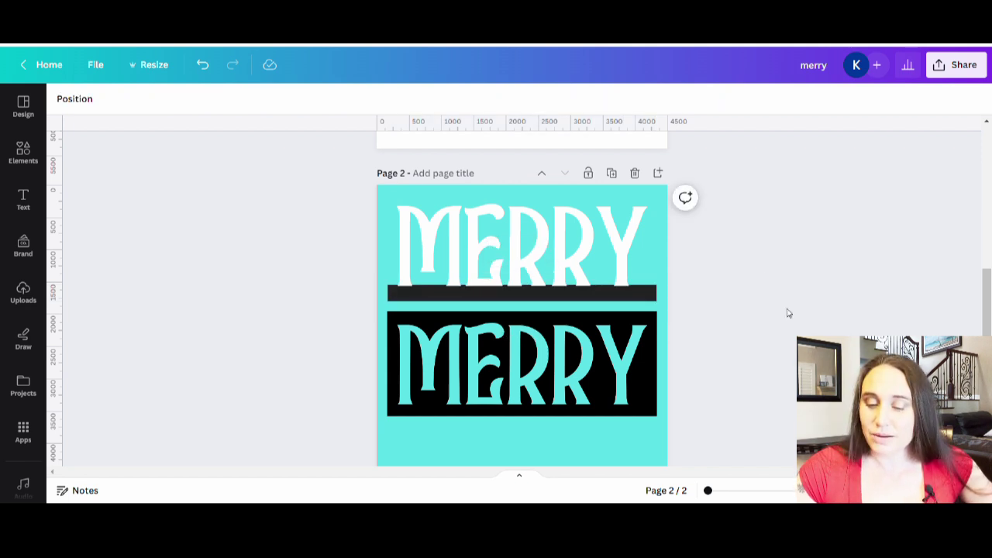
click(656, 297)
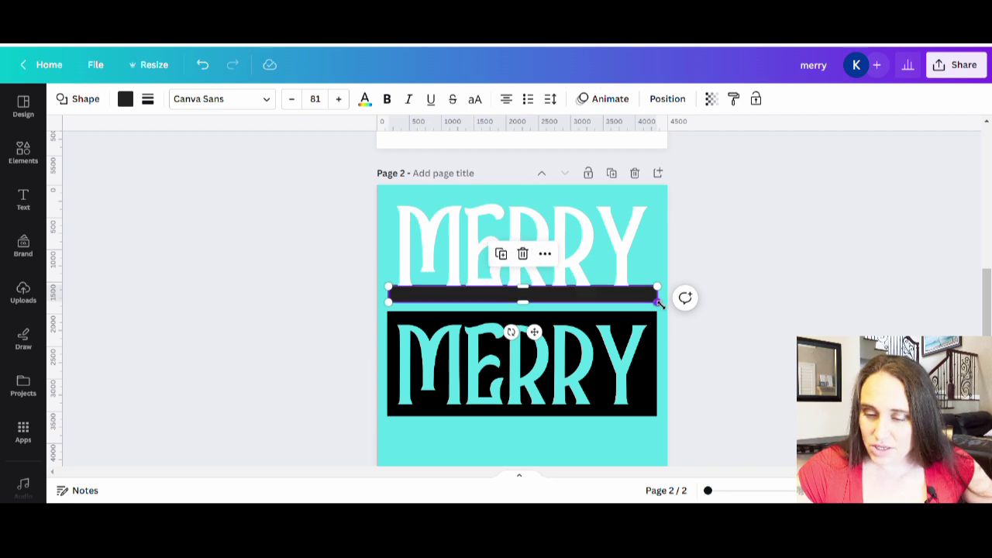
click(693, 297)
drag(649, 293, 659, 200)
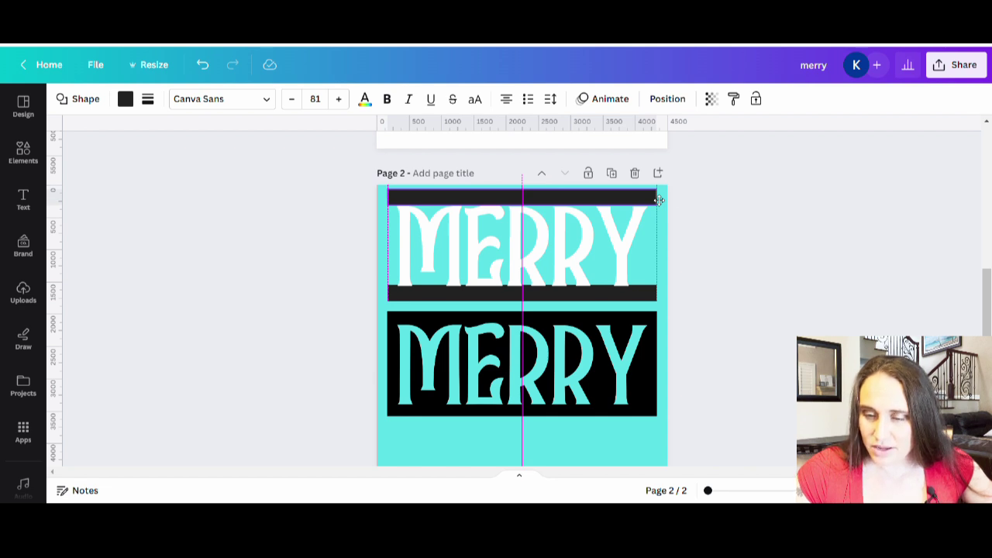
drag(659, 200, 659, 200)
click(708, 243)
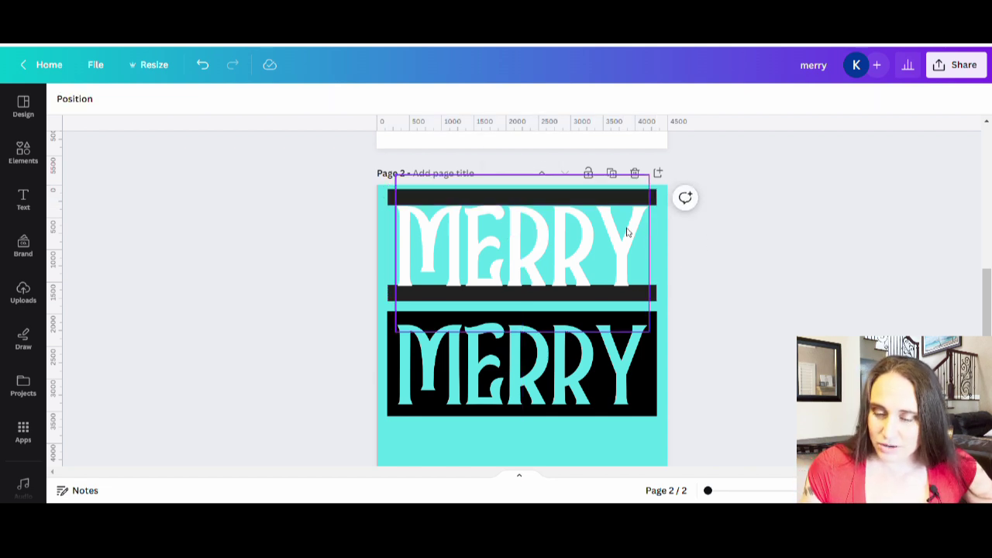
Step: Nudge the top bar slightly lower so it lines up with the white MERRY
click(650, 208)
click(664, 207)
drag(664, 207, 666, 209)
click(666, 208)
click(666, 208)
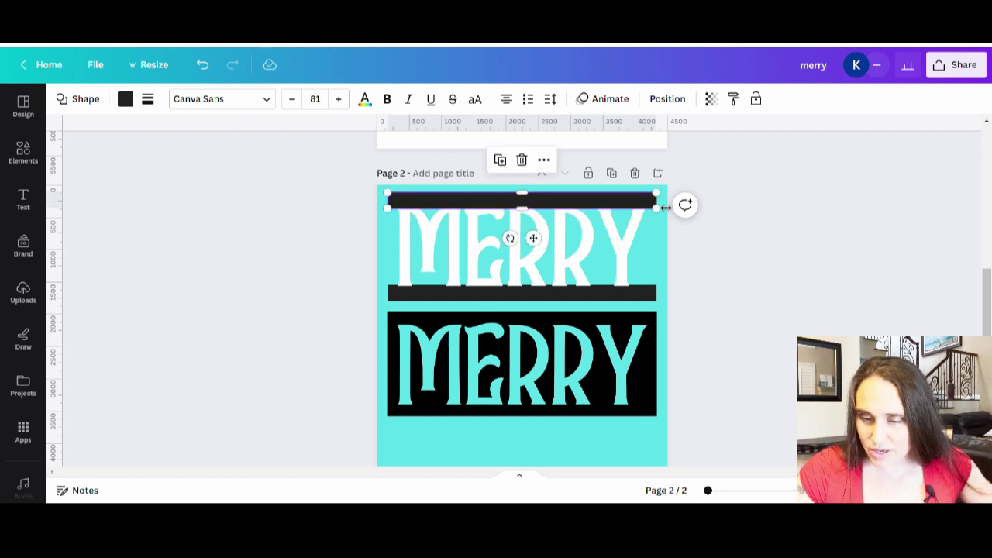
click(824, 266)
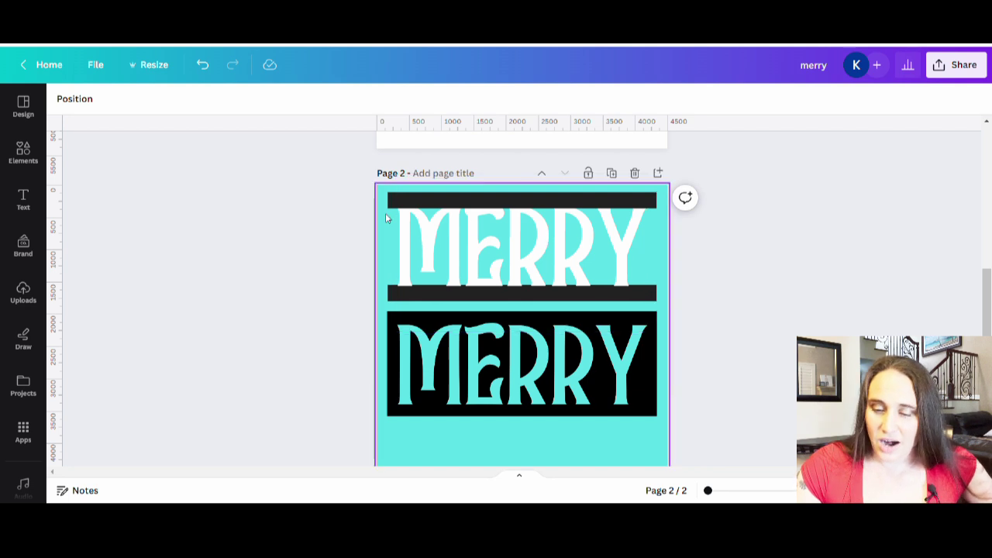
click(467, 248)
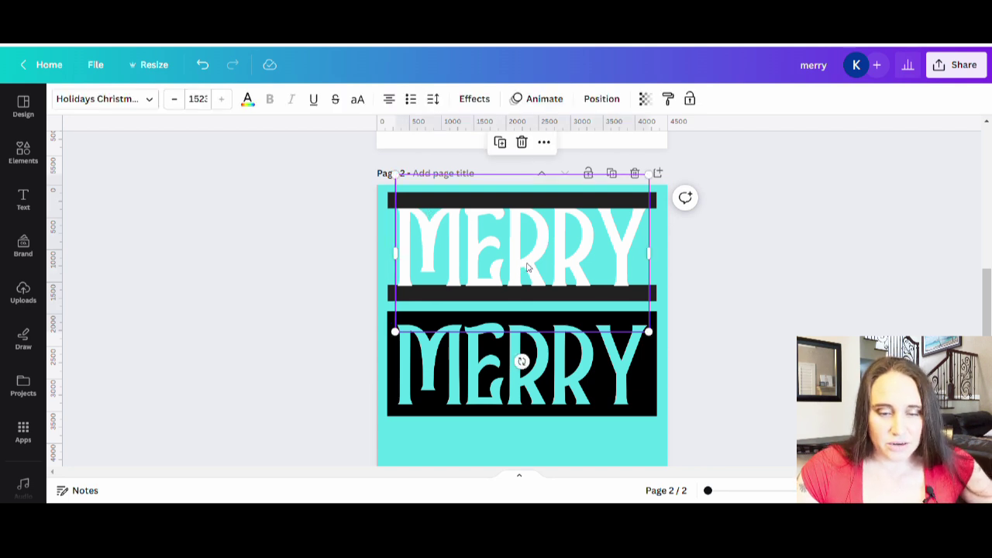
Step: Change the top MERRY's text colour to the same dark grey as its bars
click(248, 100)
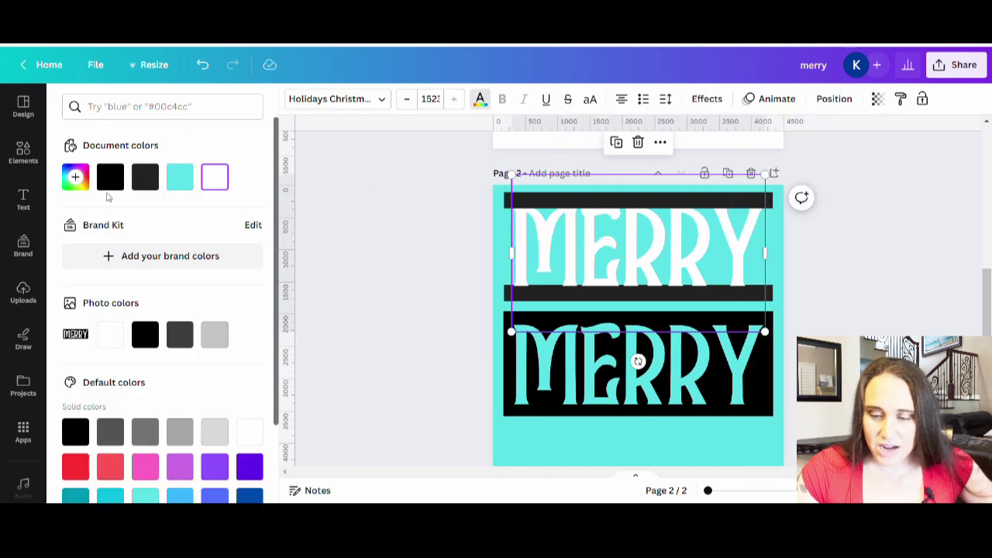
click(113, 190)
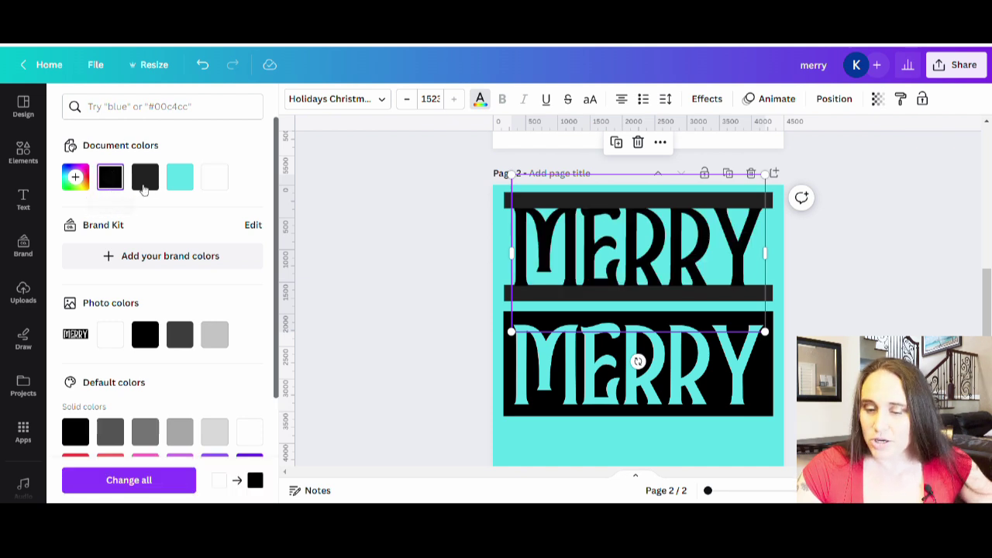
click(145, 190)
key(Escape)
click(721, 292)
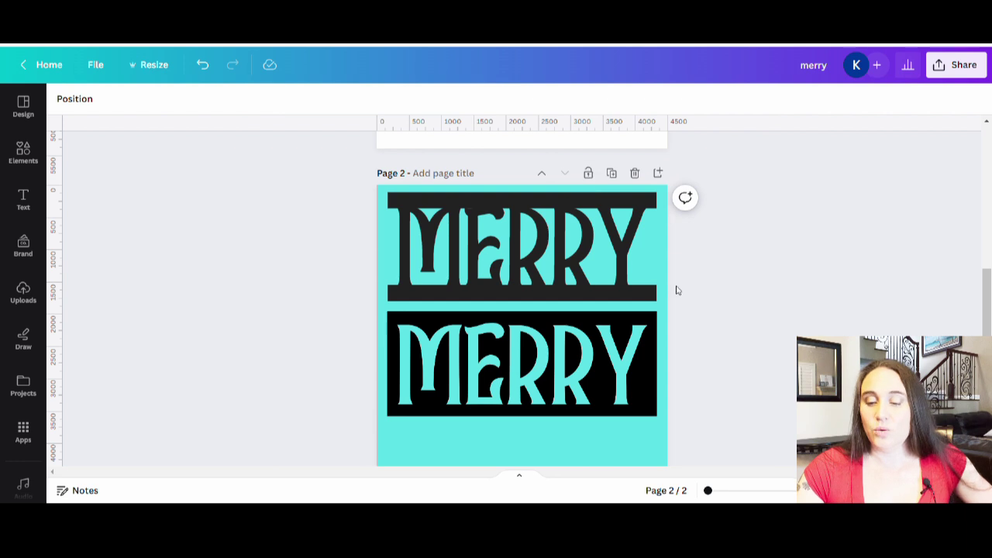
Step: Move the black MERRY block lower, toward the bottom of the page
scroll(757, 330, down, 2)
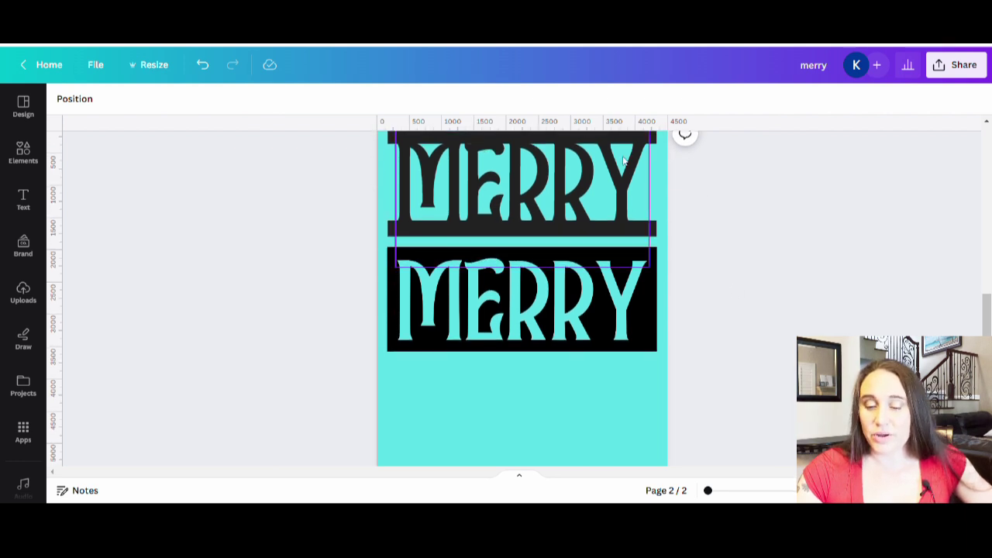
scroll(716, 288, down, 2)
drag(613, 203, 583, 175)
scroll(731, 295, up, 4)
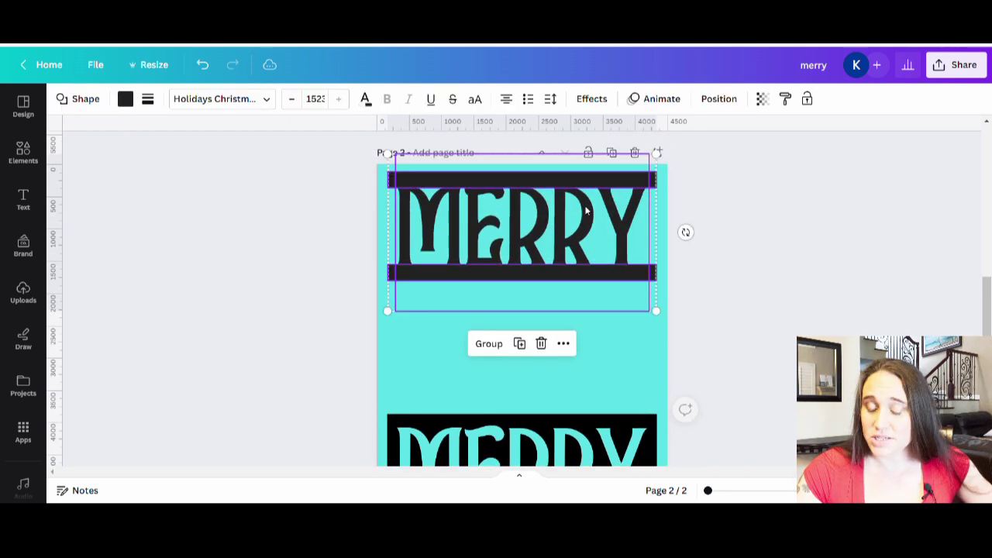
Step: Group the top MERRY with its bars and Alt-drag a copy below the black MERRY block
click(490, 345)
click(701, 284)
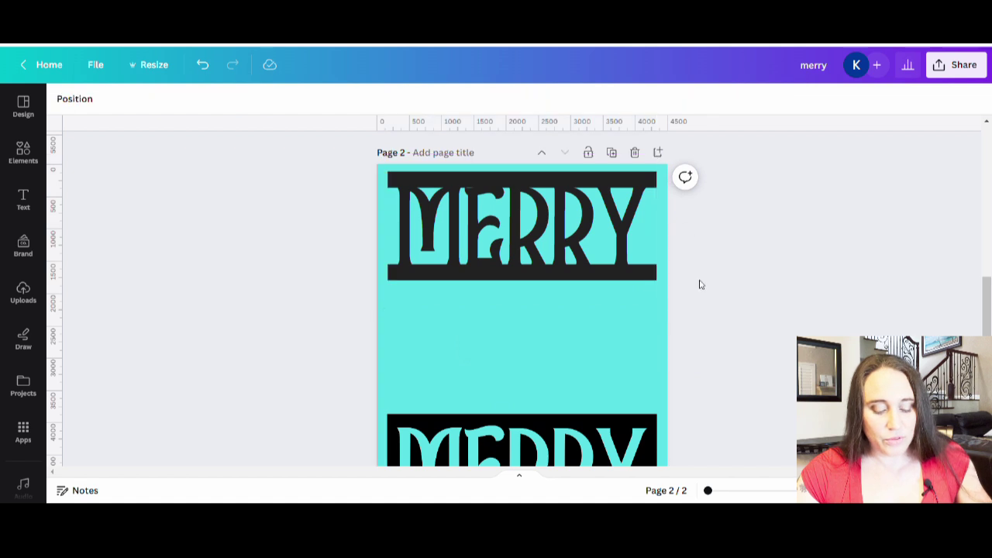
click(567, 231)
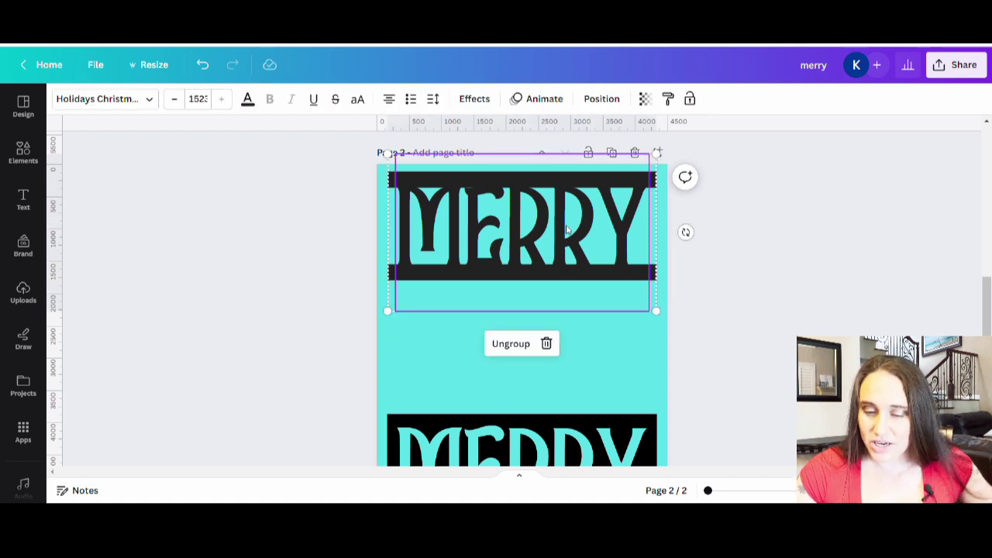
drag(568, 231, 582, 417)
drag(422, 430, 428, 296)
scroll(718, 343, down, 2)
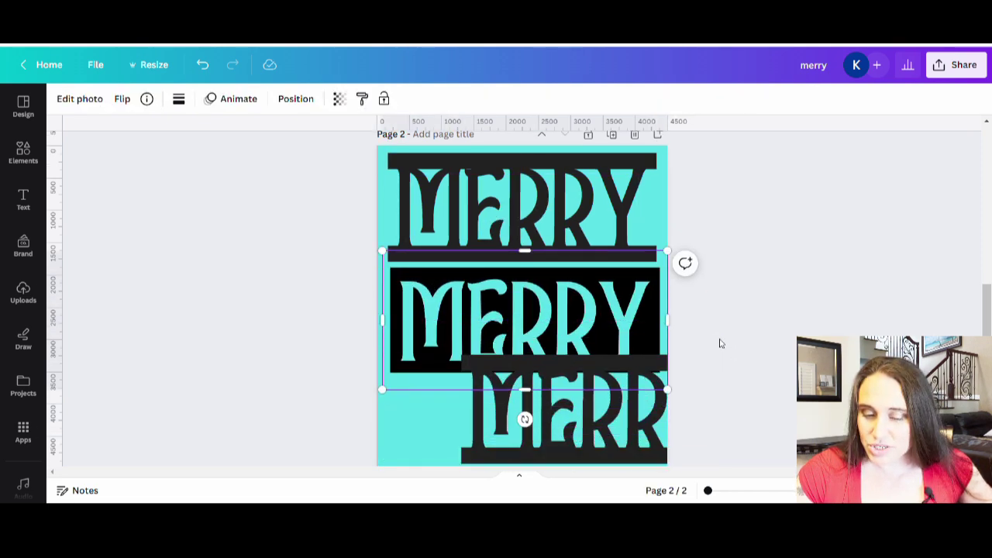
drag(594, 362, 527, 414)
Step: Centre the black MERRY block and align the bottom framed MERRY row beneath it
click(663, 280)
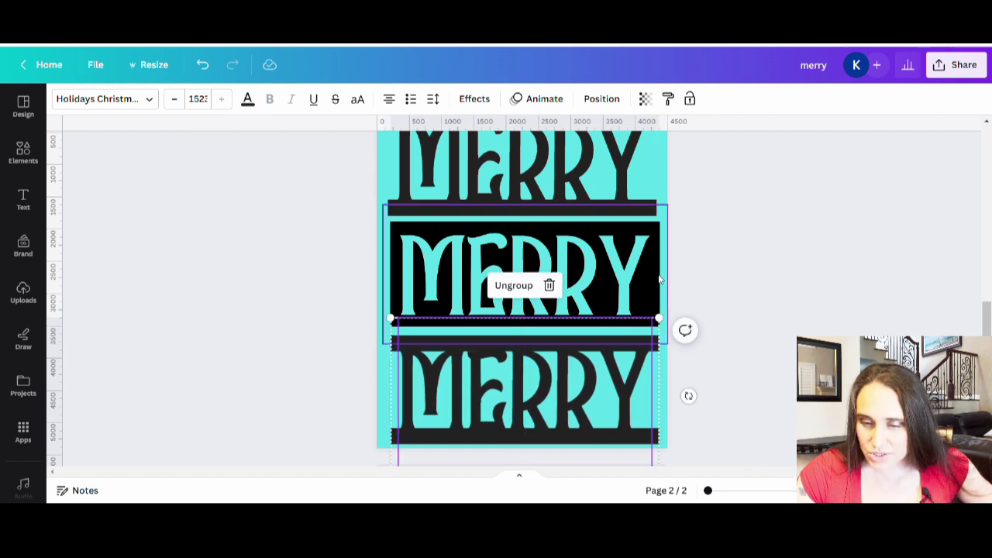
drag(652, 276, 656, 278)
scroll(698, 283, up, 3)
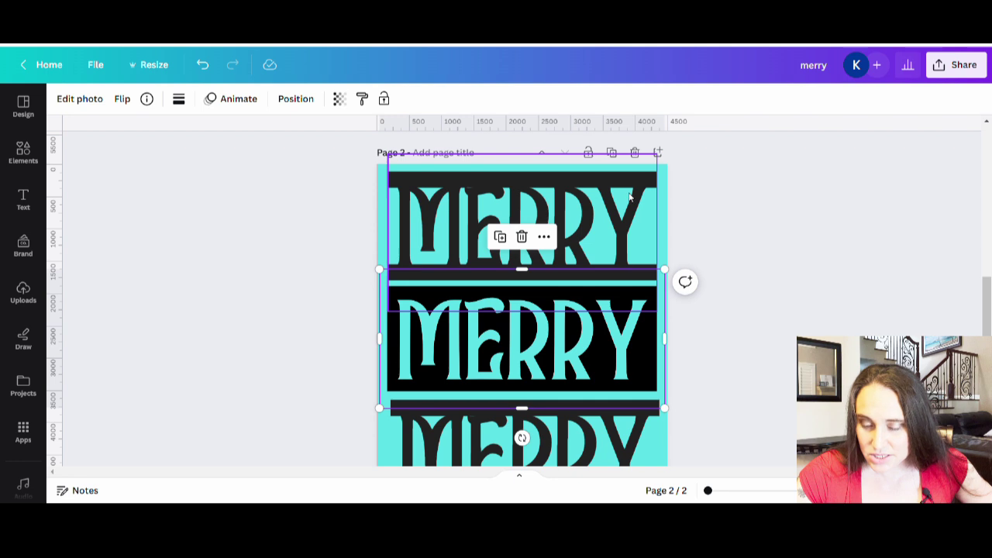
scroll(630, 198, down, 3)
click(543, 354)
drag(543, 354, 550, 364)
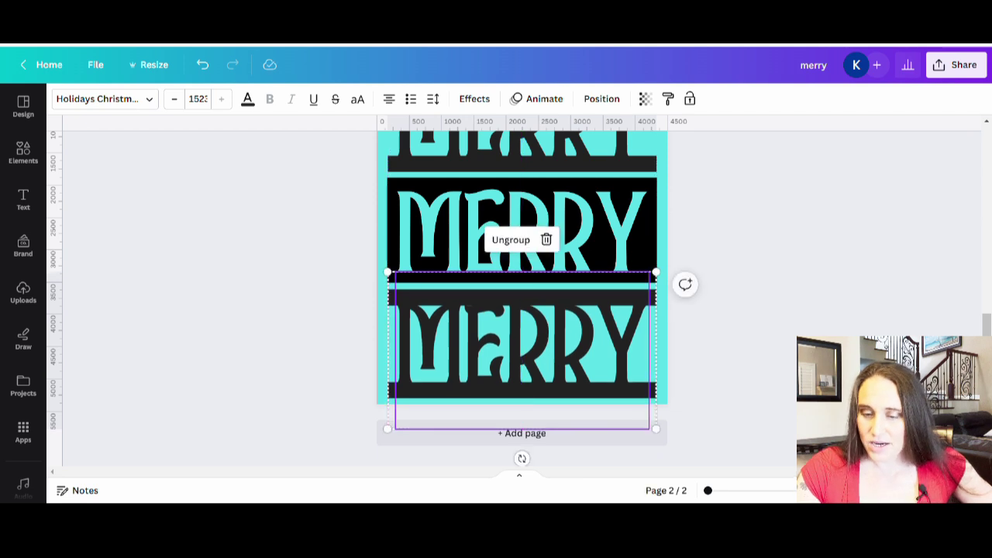
key(Escape)
scroll(522, 298, up, 3)
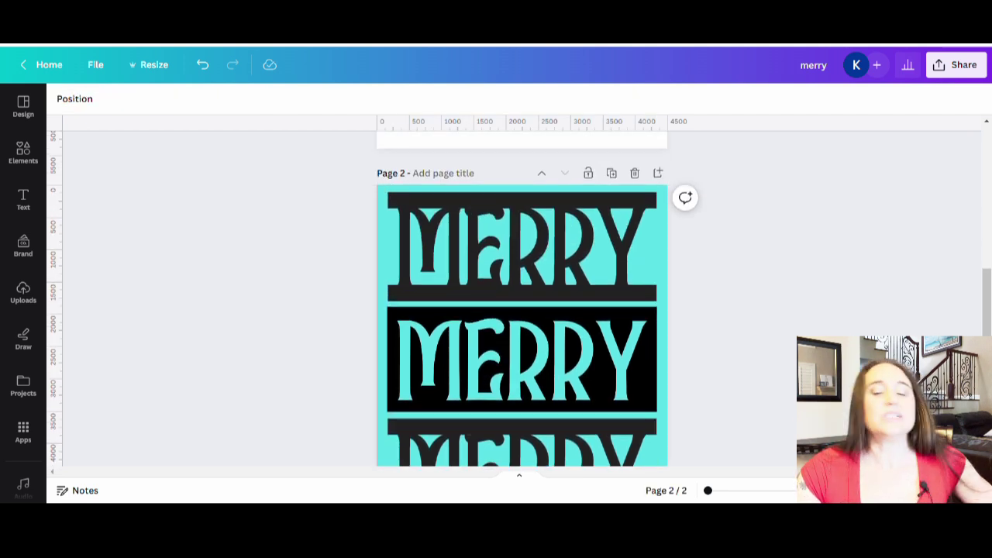
Step: Add 'merry frame' to the design title so it reads 'merry merry merry frame'
scroll(521, 298, down, 2)
scroll(522, 298, down, 2)
scroll(522, 299, up, 2)
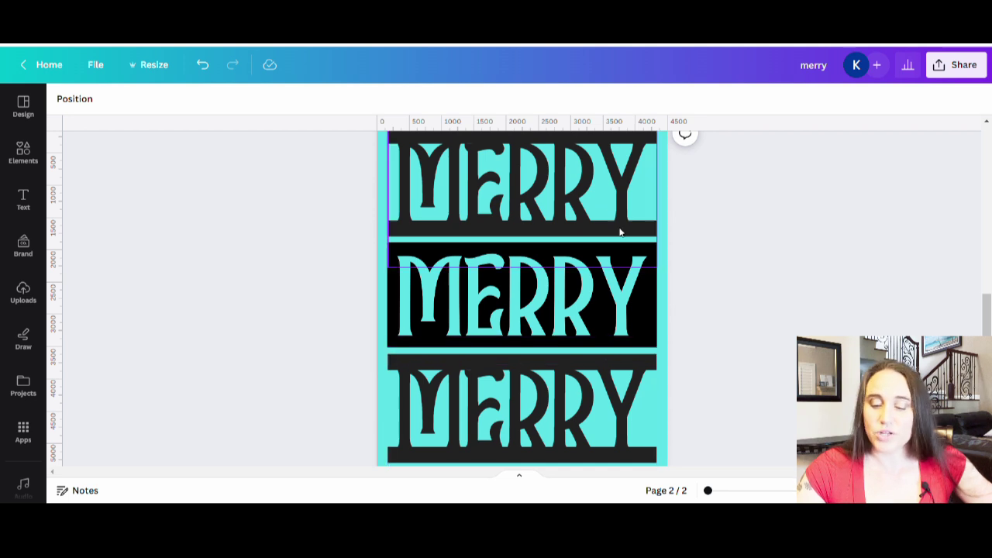
scroll(840, 255, up, 2)
scroll(843, 255, down, 2)
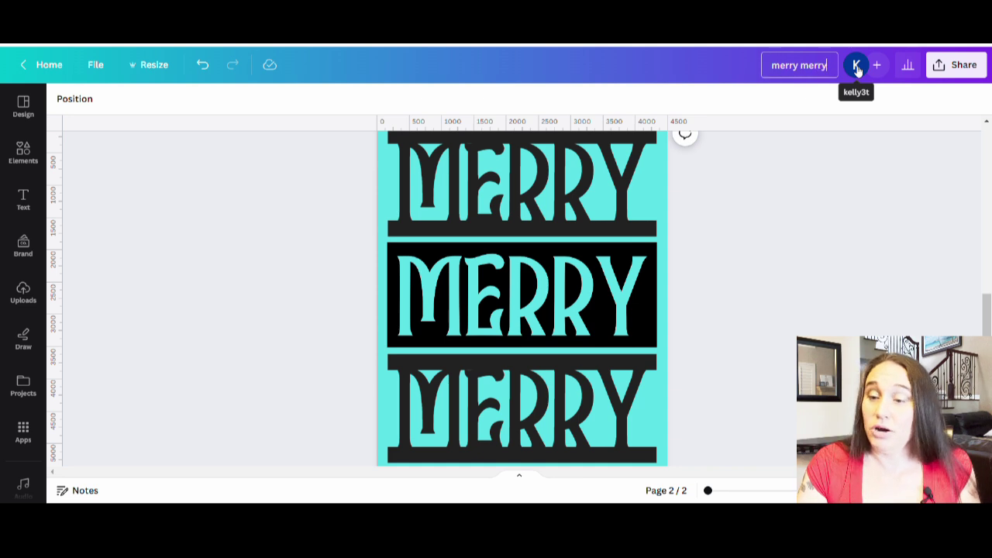
text(merr)
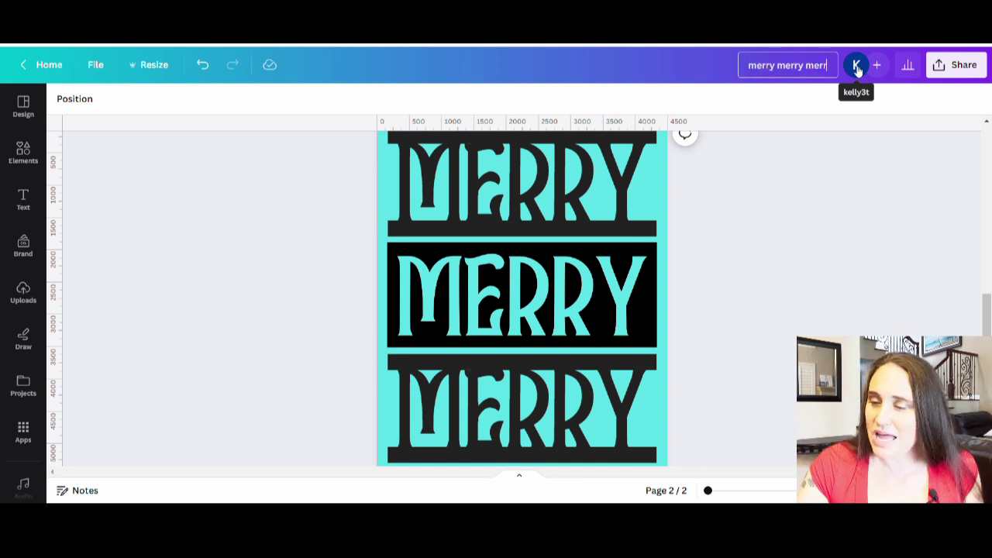
text(y frame)
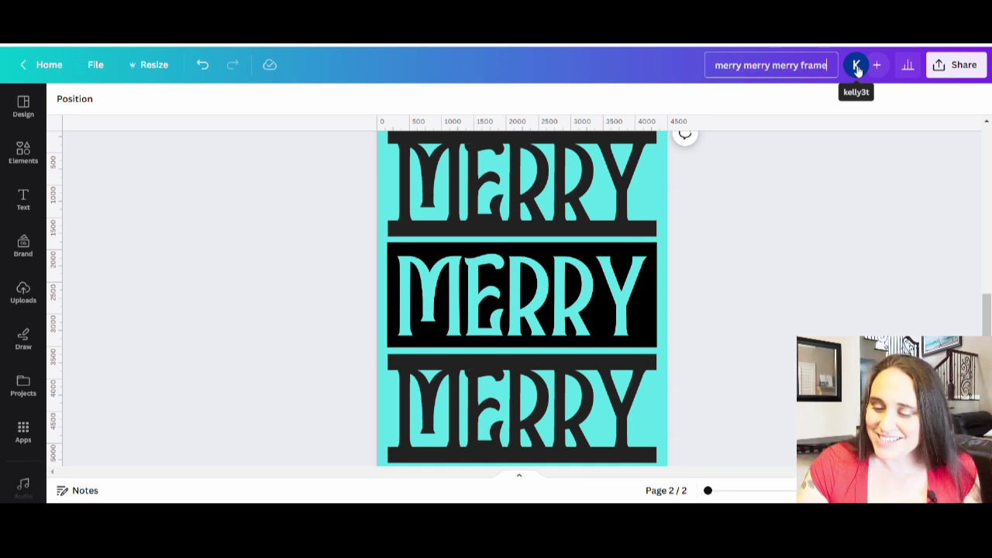
Step: Download only page 2 as a PNG with a transparent background
click(953, 68)
scroll(812, 335, down, 1)
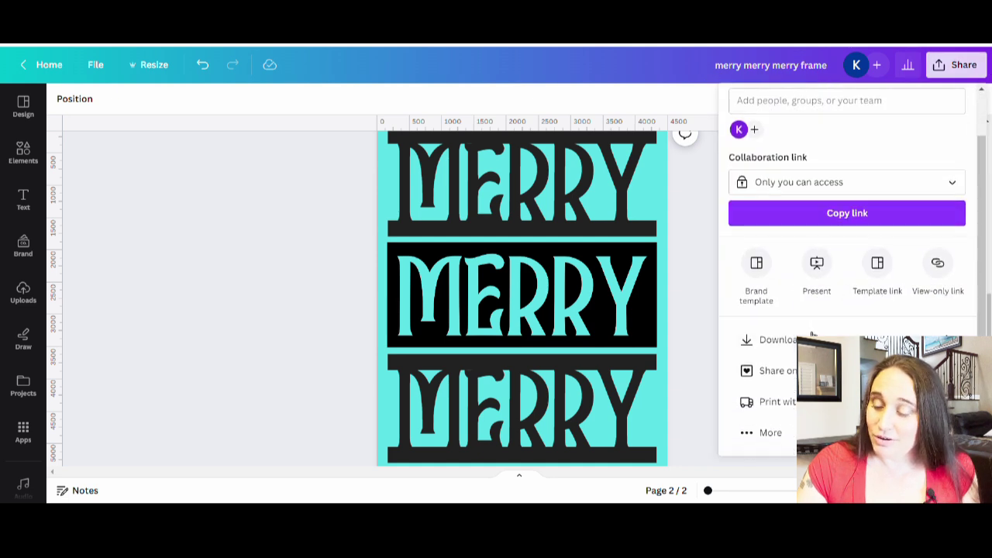
click(813, 337)
click(819, 235)
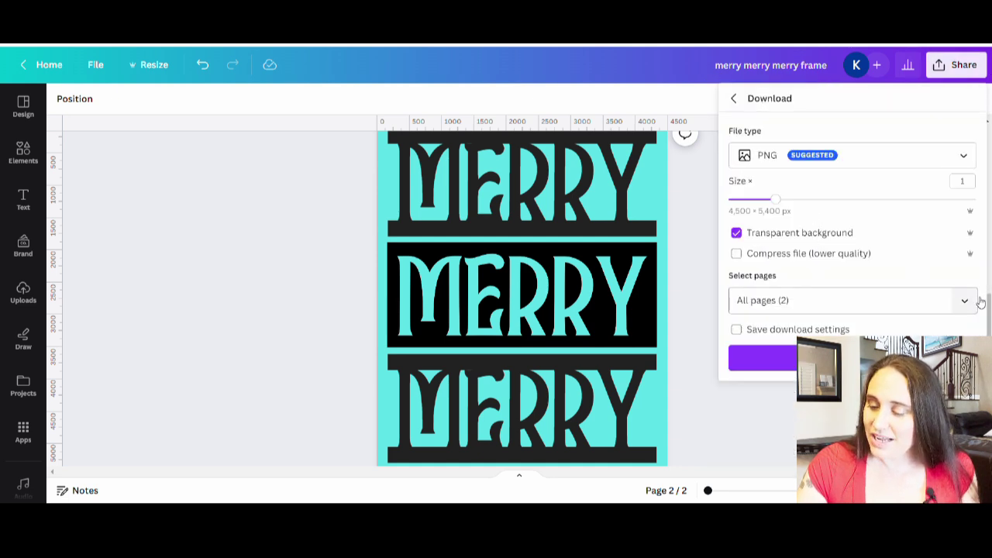
click(973, 301)
click(963, 337)
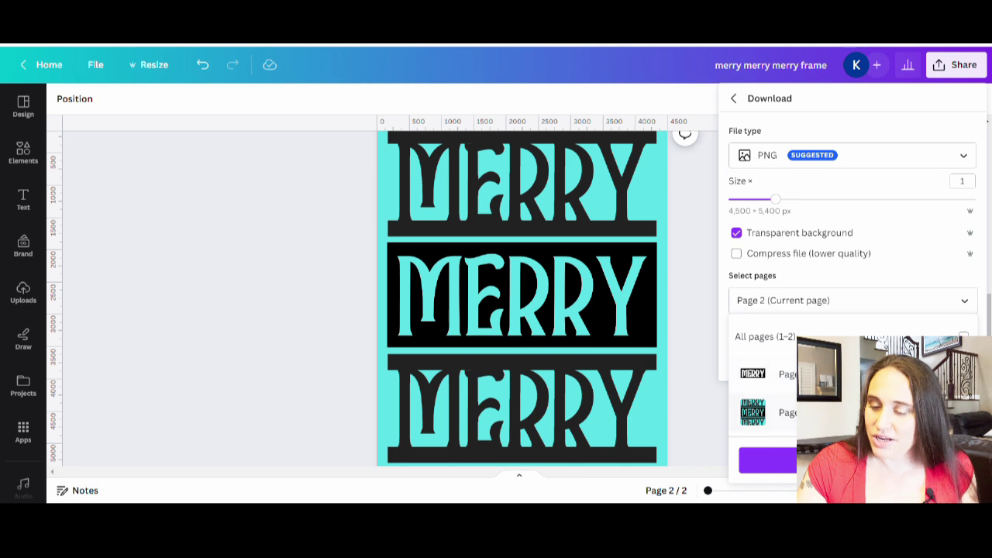
click(763, 460)
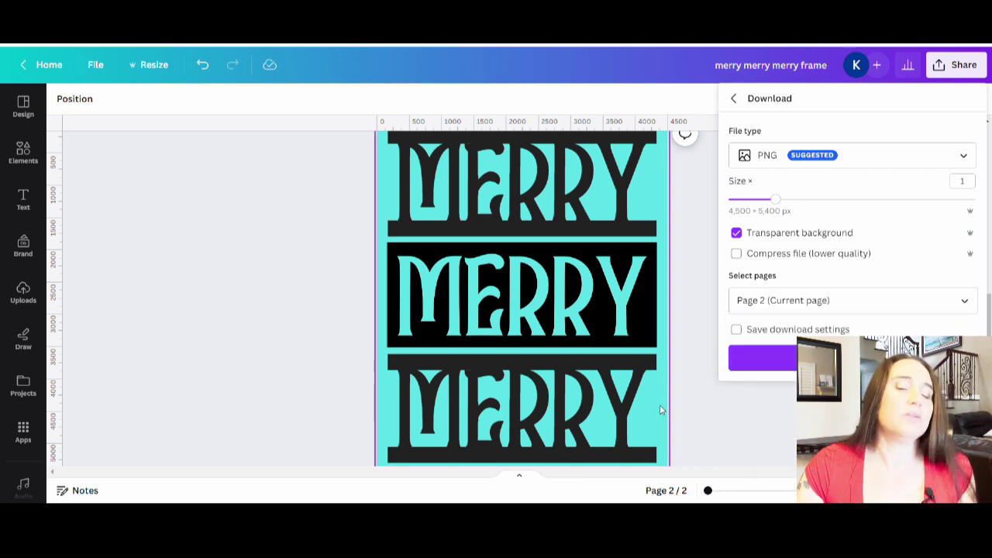
click(763, 358)
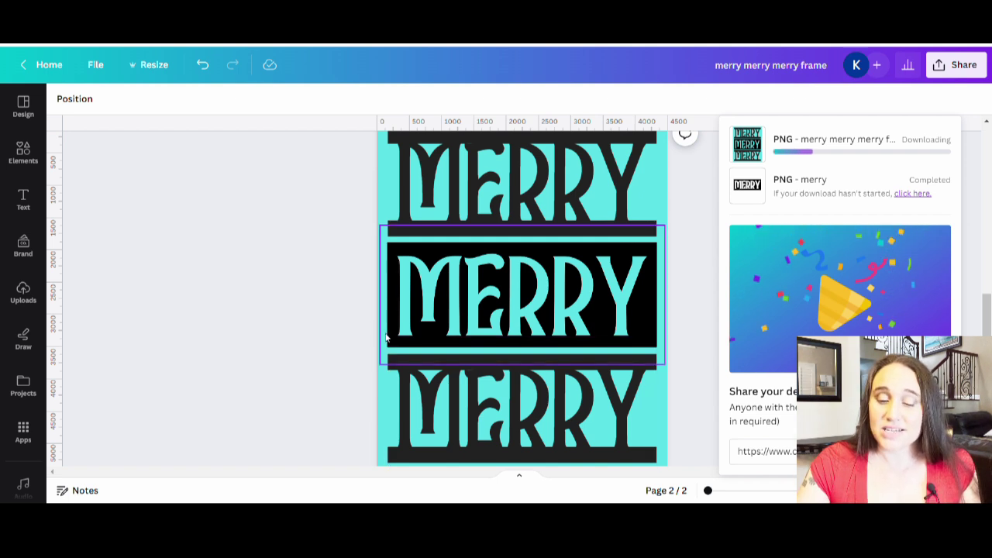
click(218, 351)
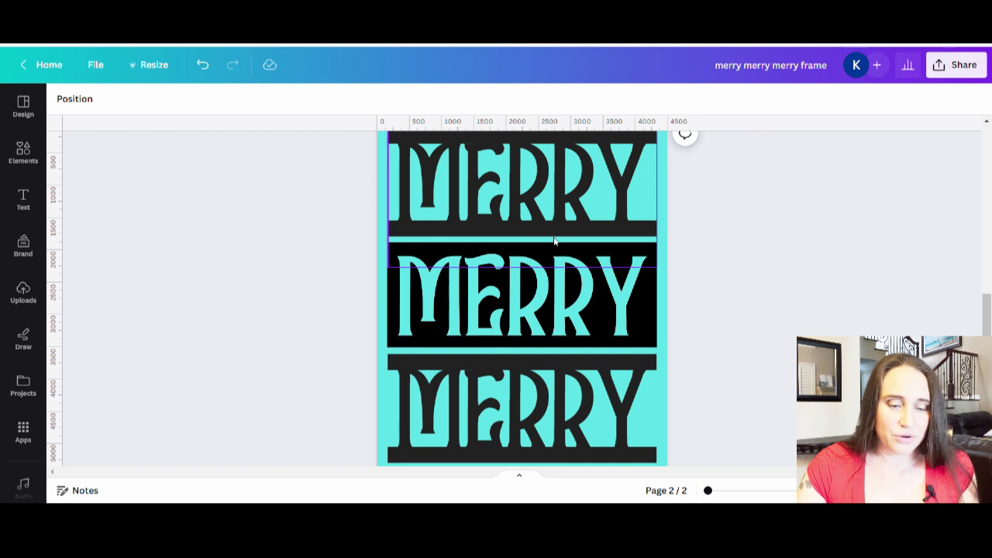
Step: Search Elements for 'christmas background' and show all of its photo results
click(23, 153)
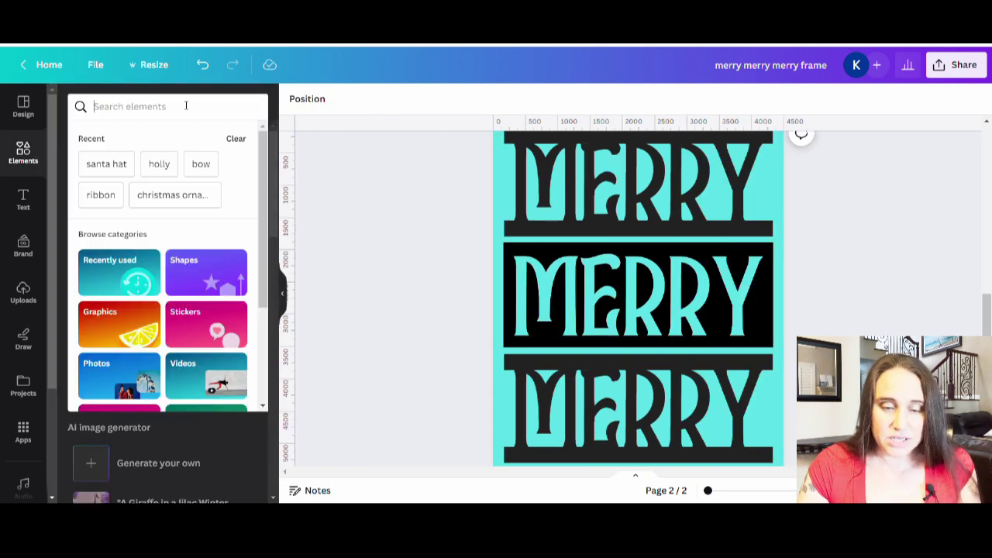
text(christmas)
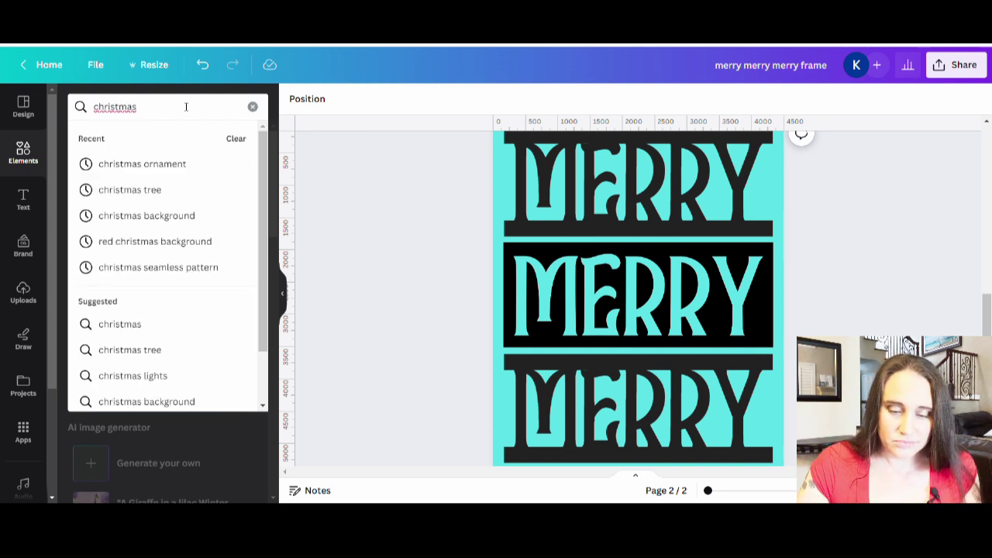
click(168, 226)
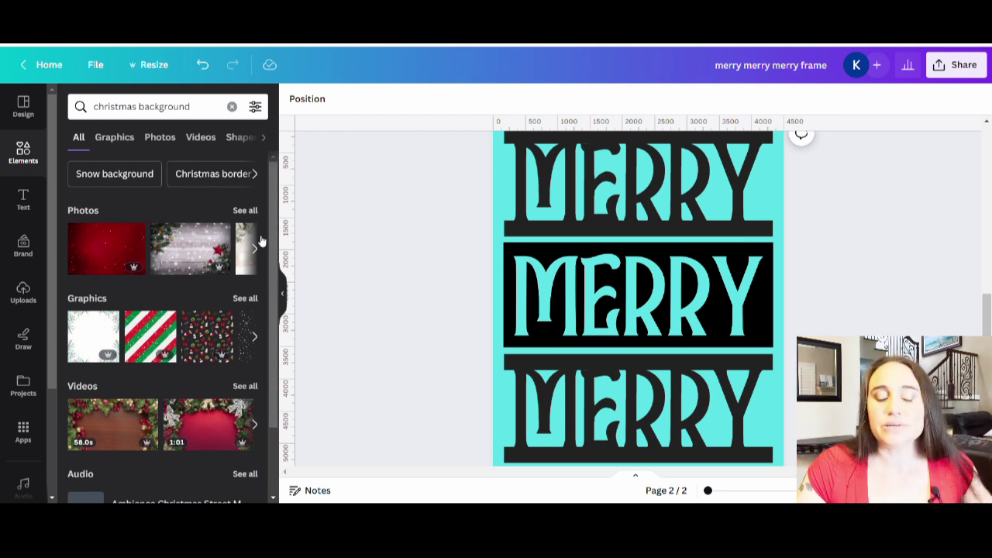
click(245, 211)
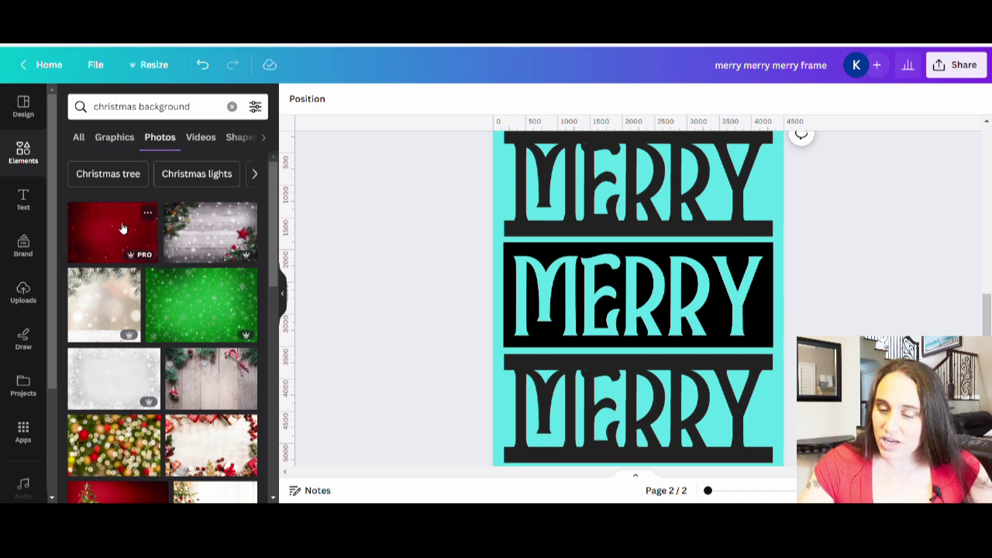
click(203, 310)
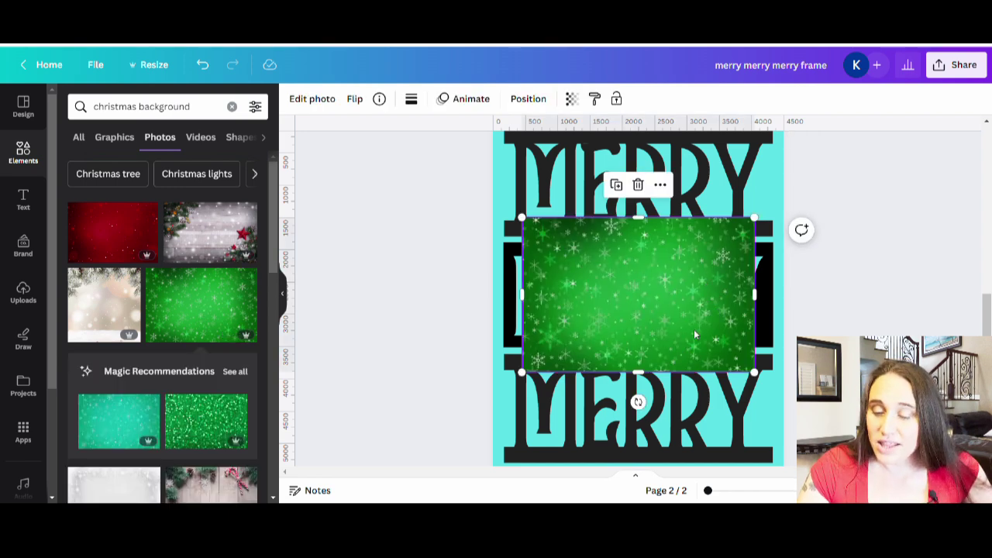
drag(698, 313, 60, 285)
scroll(106, 255, down, 6)
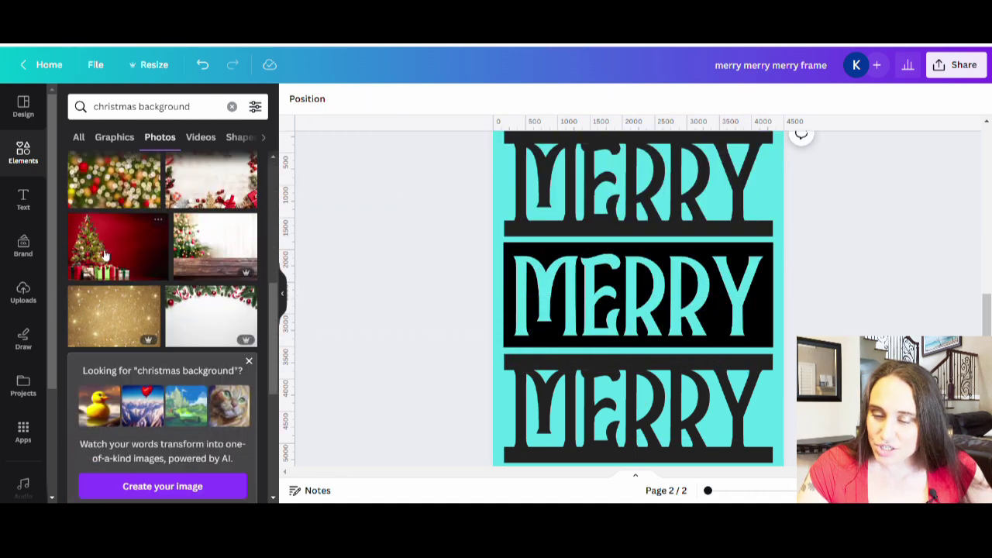
click(112, 320)
drag(660, 321, 648, 345)
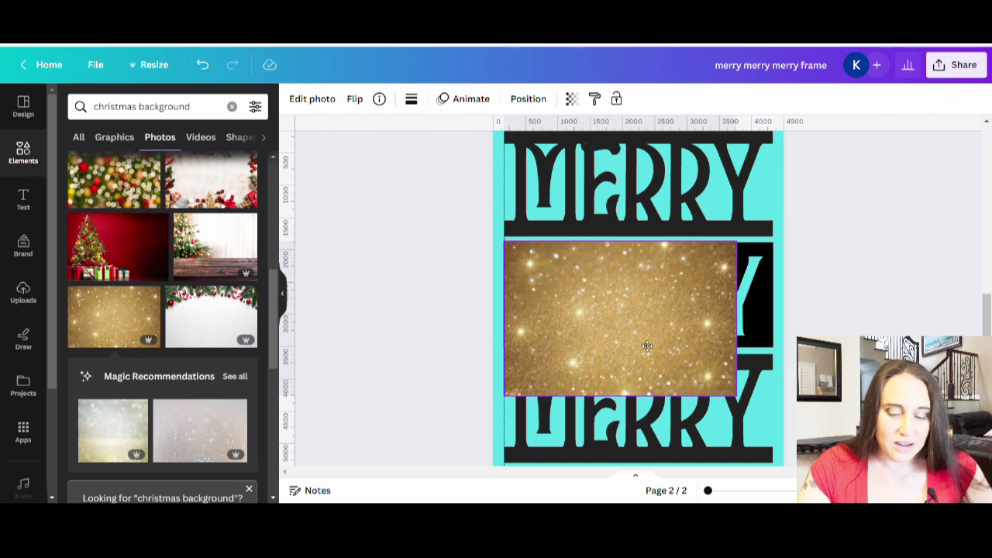
drag(647, 346, 647, 345)
scroll(153, 341, down, 6)
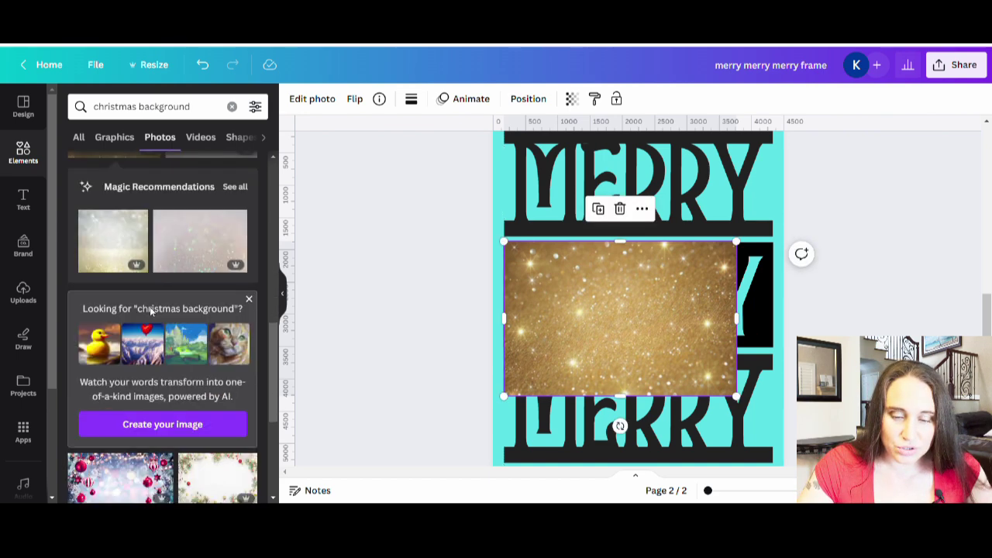
scroll(153, 341, down, 5)
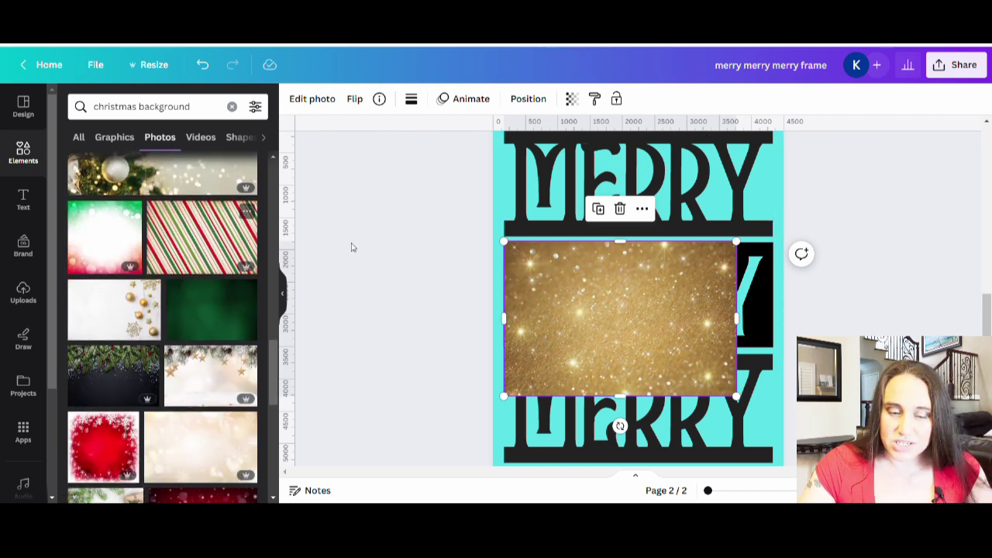
drag(676, 320, 233, 270)
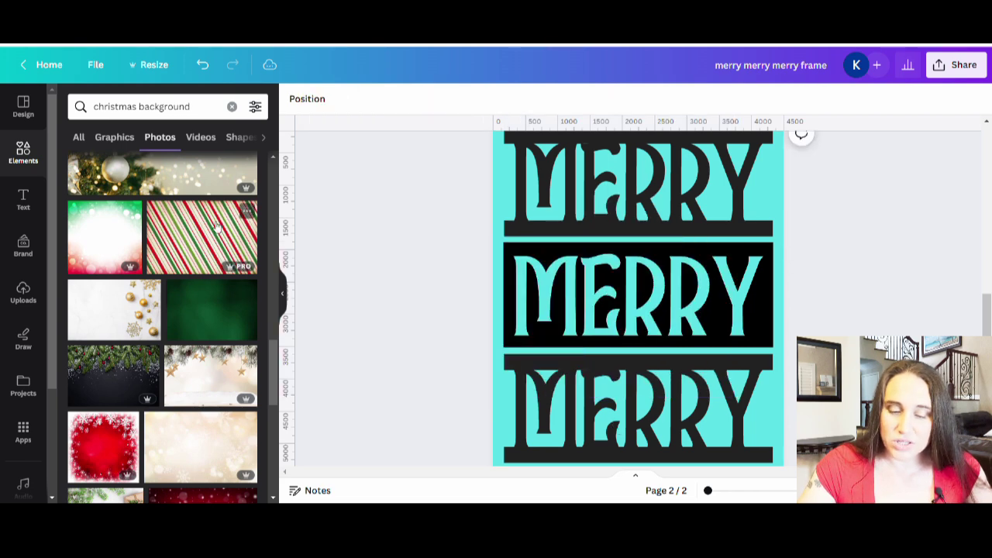
Step: Scroll down through the christmas background photos to reach the red sparkle-tree photo
scroll(207, 248, down, 6)
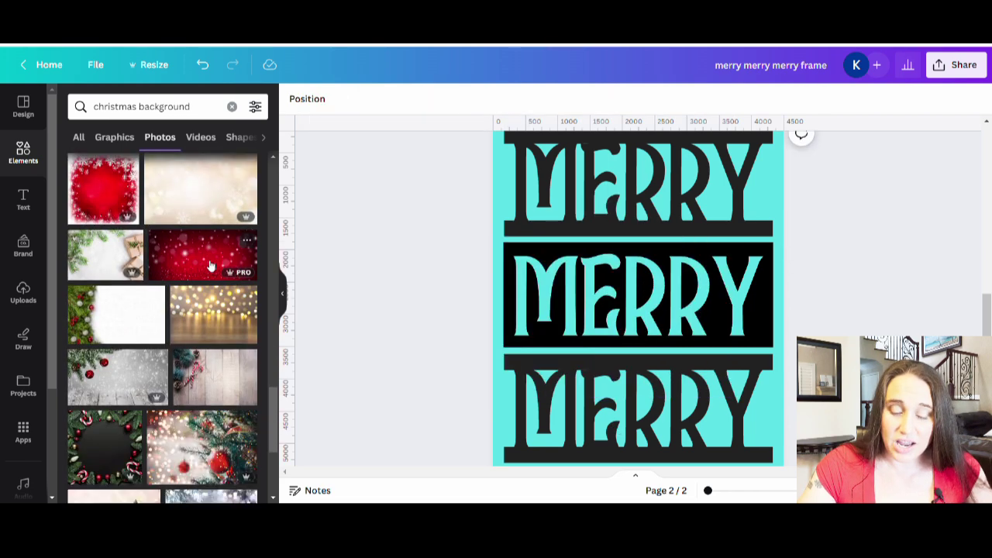
scroll(171, 332, down, 2)
scroll(170, 332, down, 2)
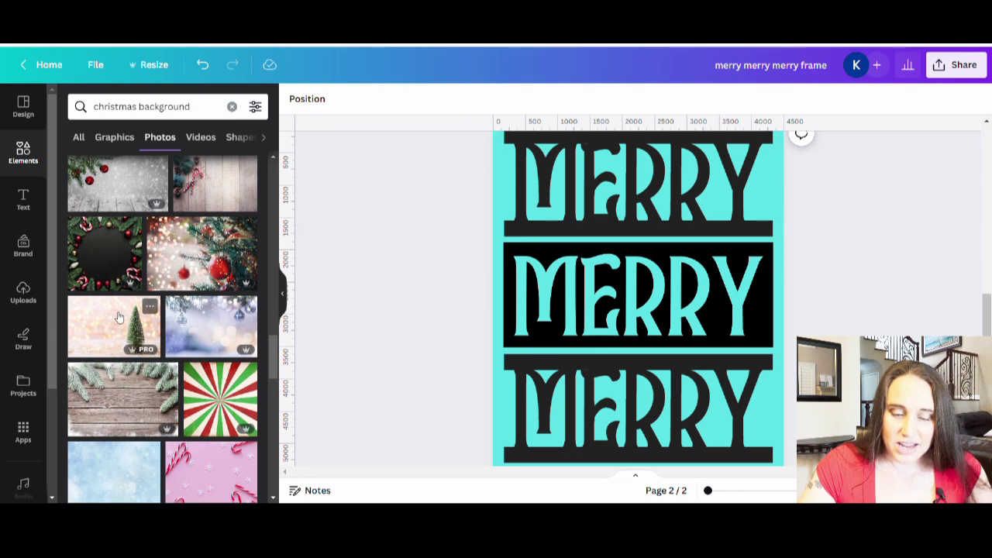
scroll(128, 339, down, 2)
scroll(128, 339, down, 4)
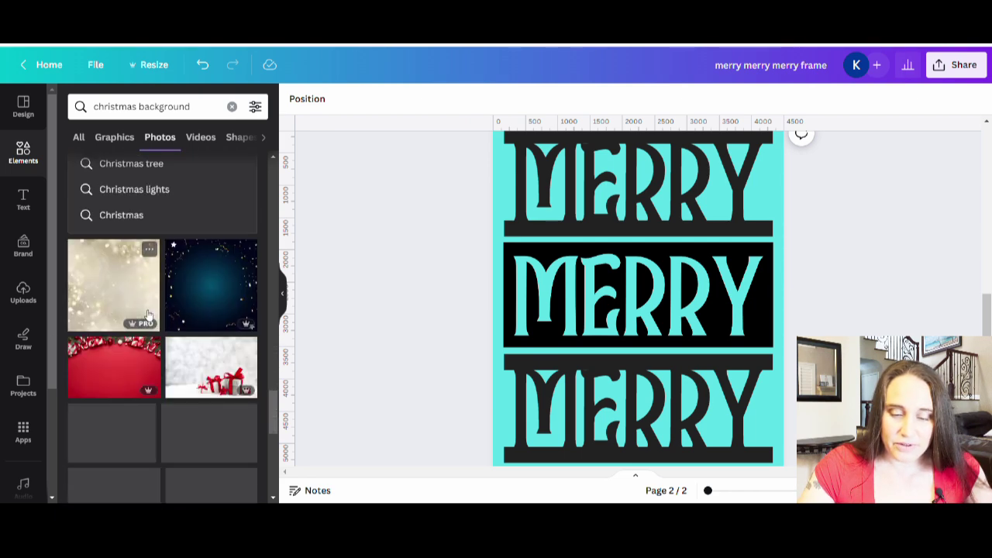
scroll(138, 269, down, 8)
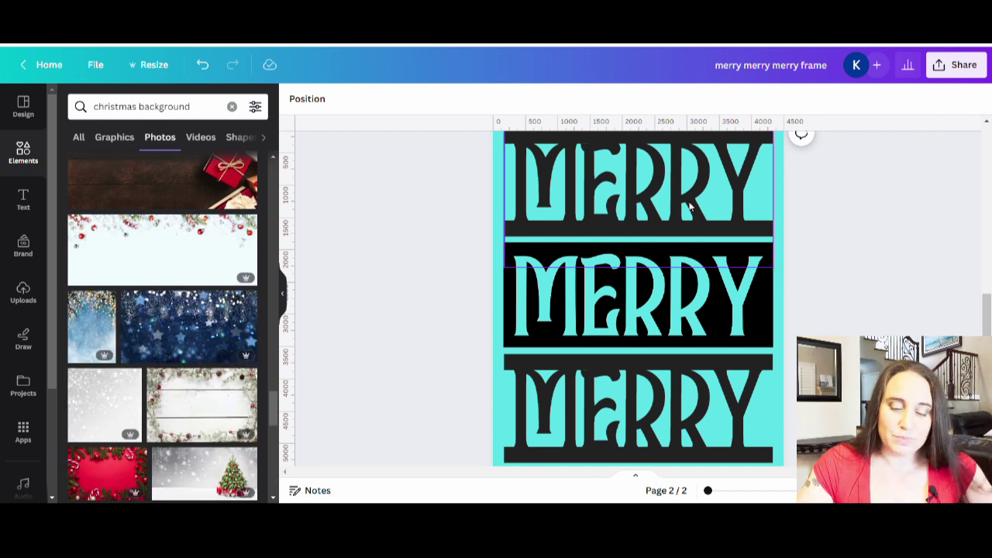
scroll(163, 342, down, 4)
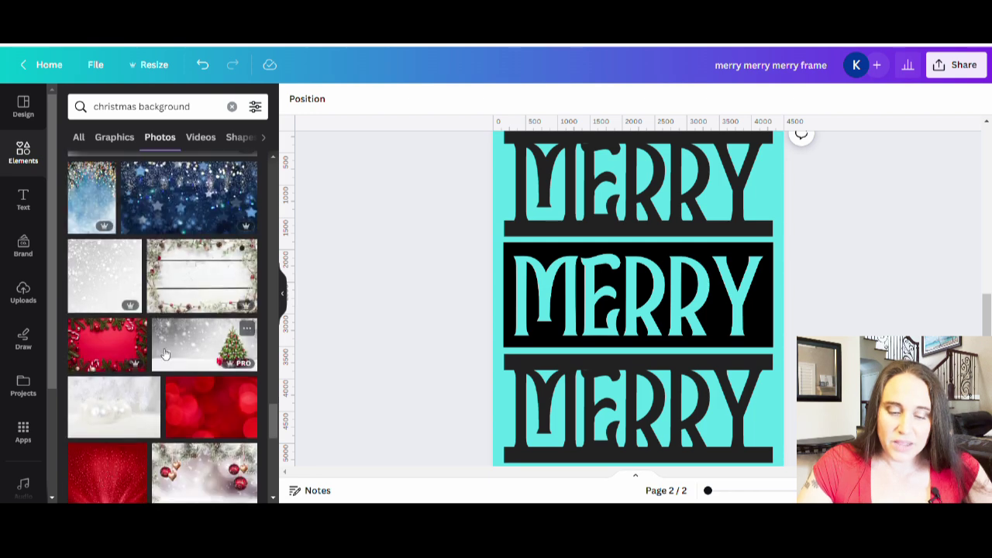
scroll(156, 364, down, 3)
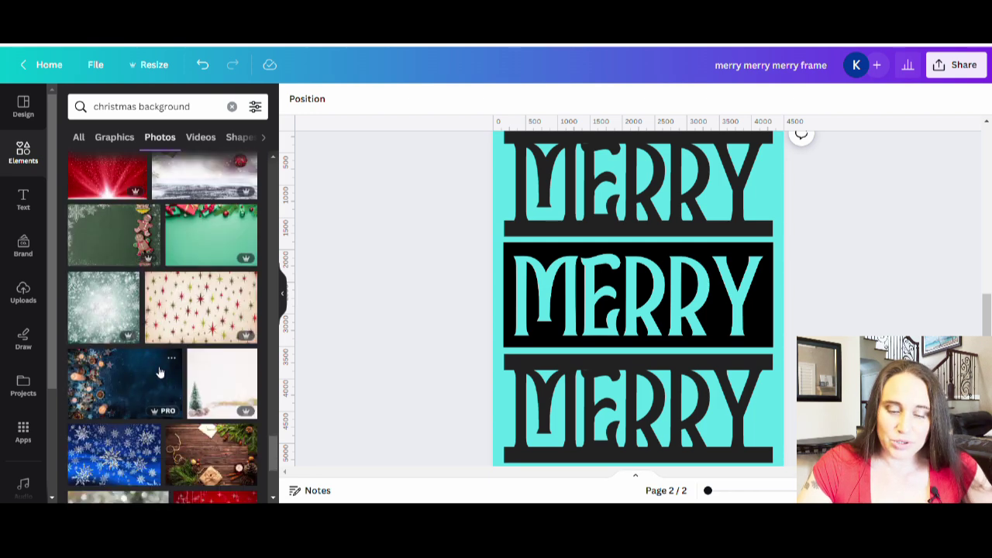
scroll(133, 353, down, 5)
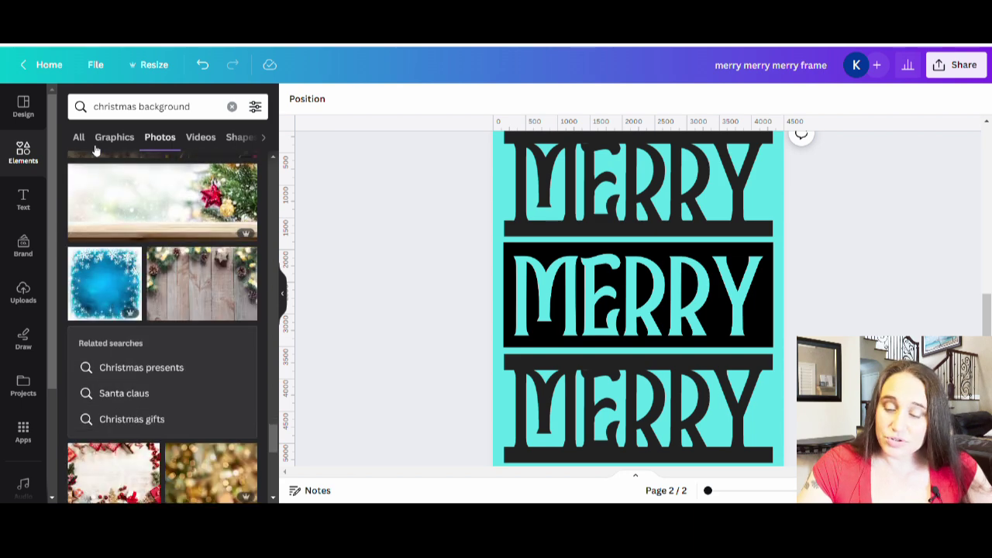
scroll(172, 214, down, 4)
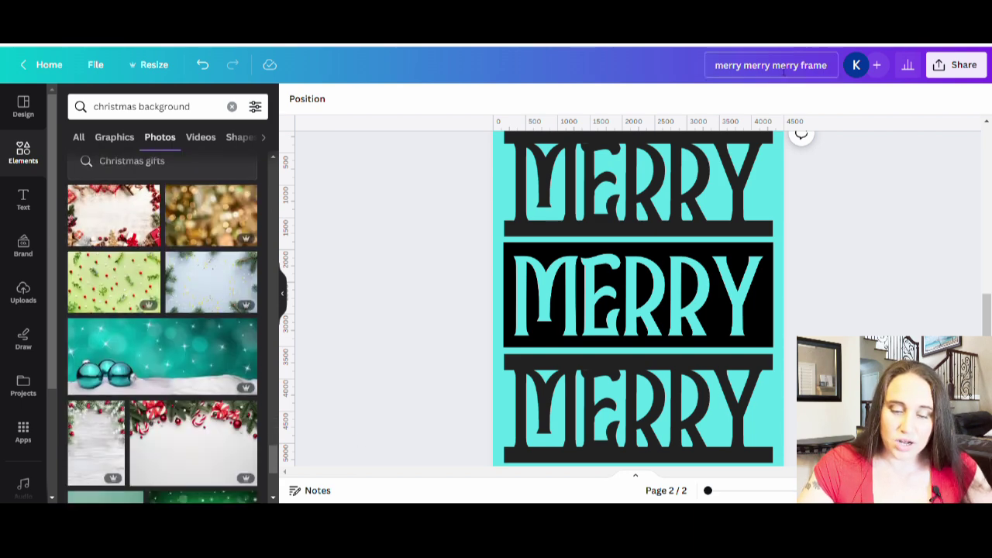
scroll(203, 216, down, 3)
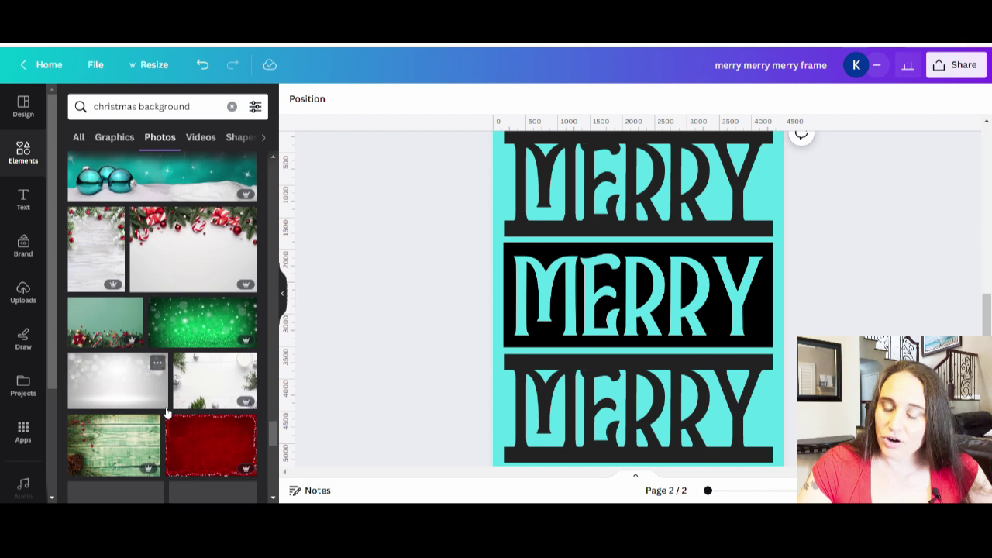
scroll(143, 283, down, 1)
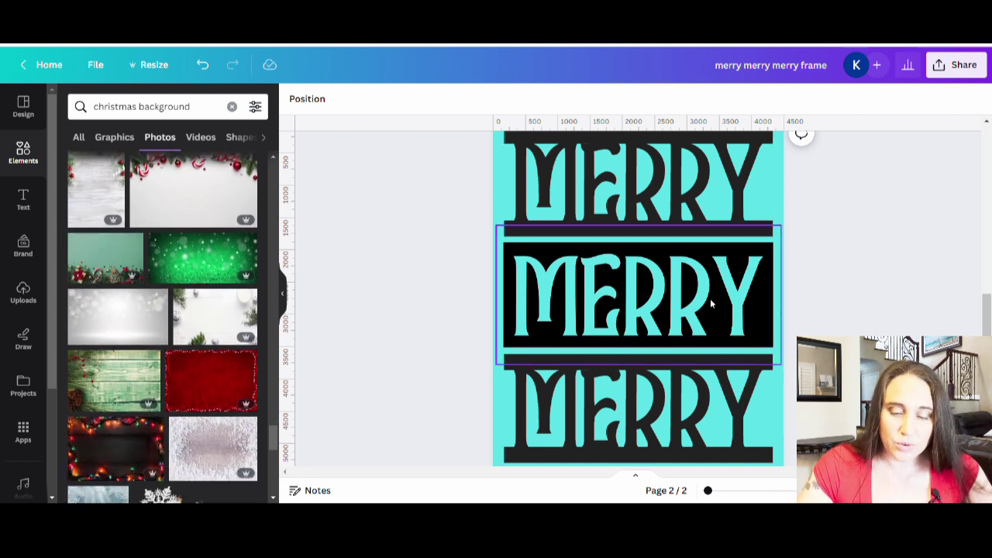
scroll(160, 299, down, 3)
scroll(155, 271, down, 3)
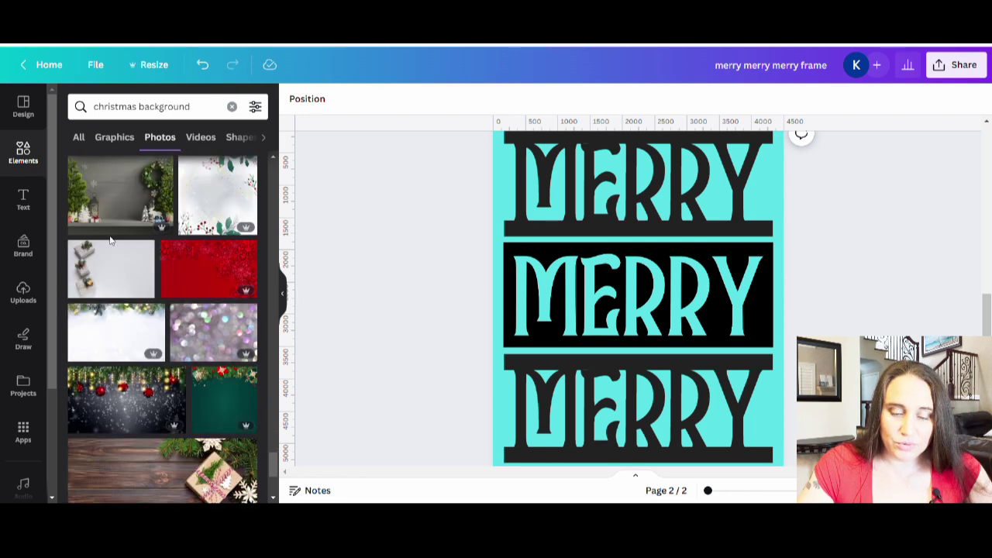
scroll(151, 245, down, 3)
scroll(148, 236, down, 3)
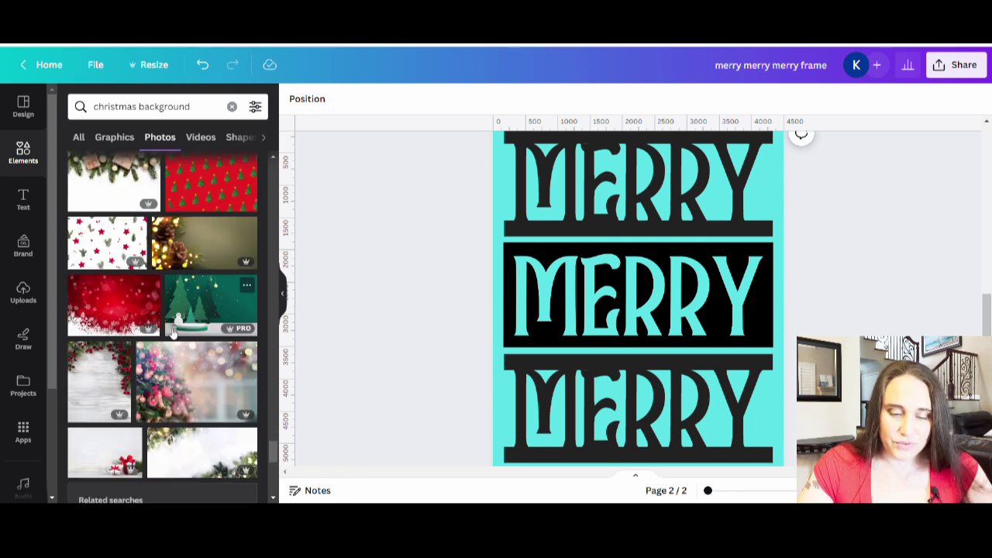
scroll(128, 214, down, 3)
scroll(126, 211, down, 5)
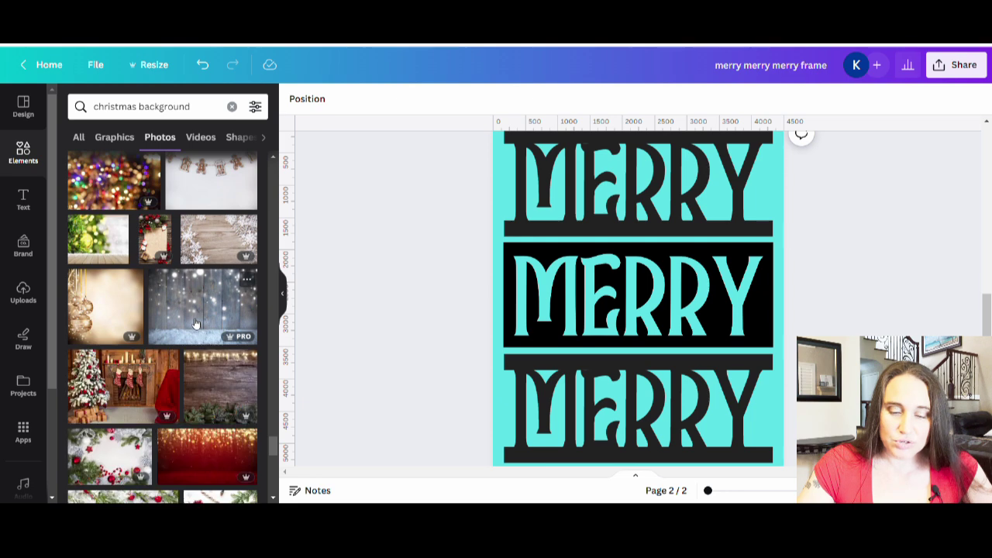
scroll(142, 287, down, 3)
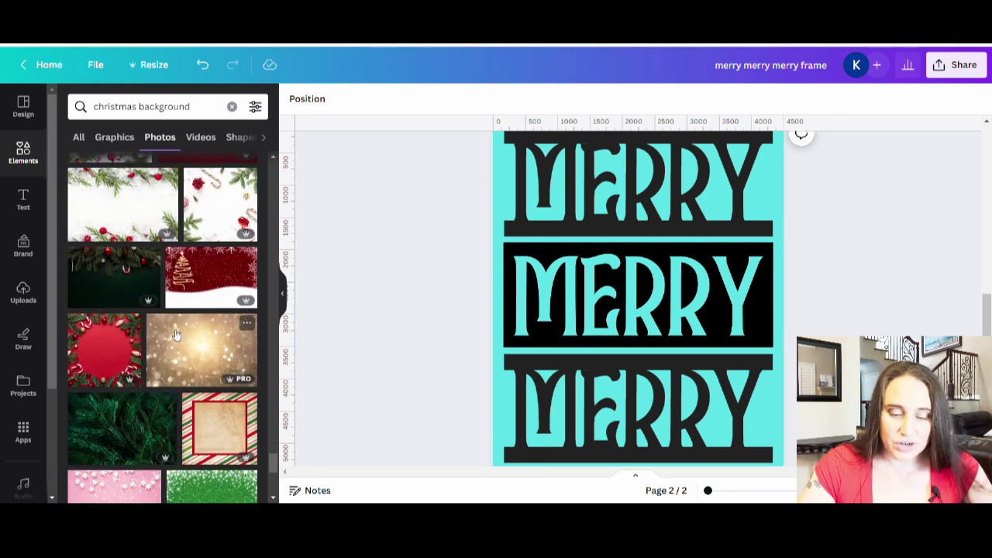
scroll(225, 363, down, 10)
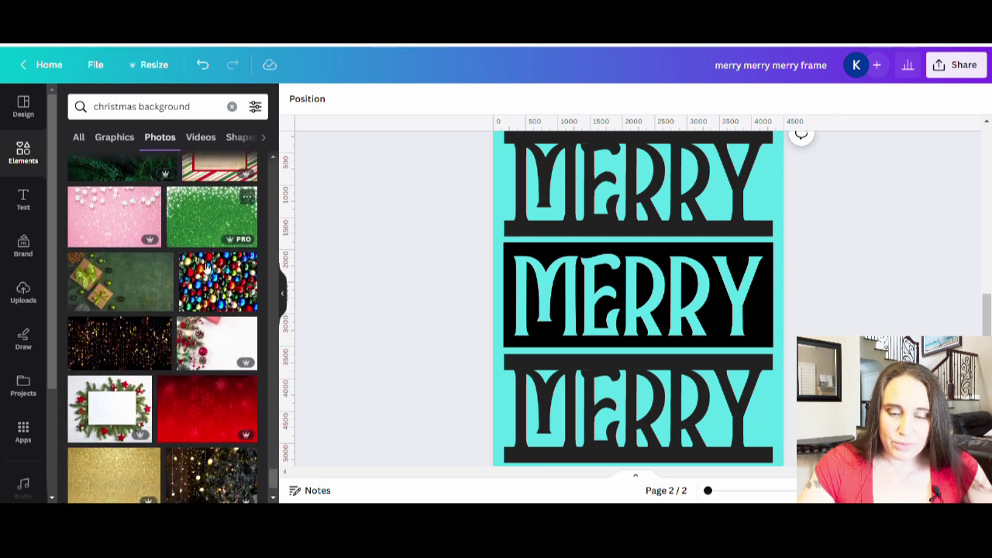
scroll(120, 406, down, 10)
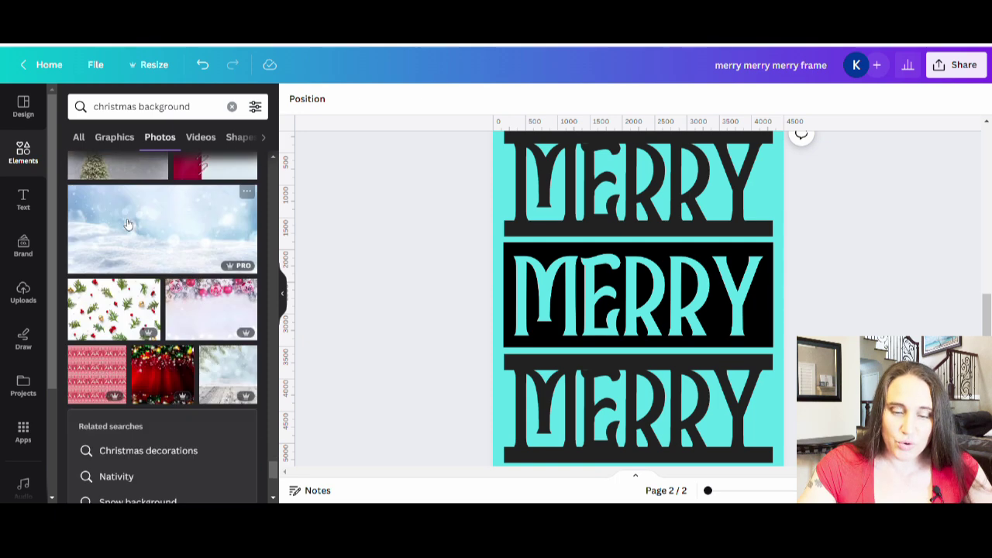
scroll(214, 238, down, 10)
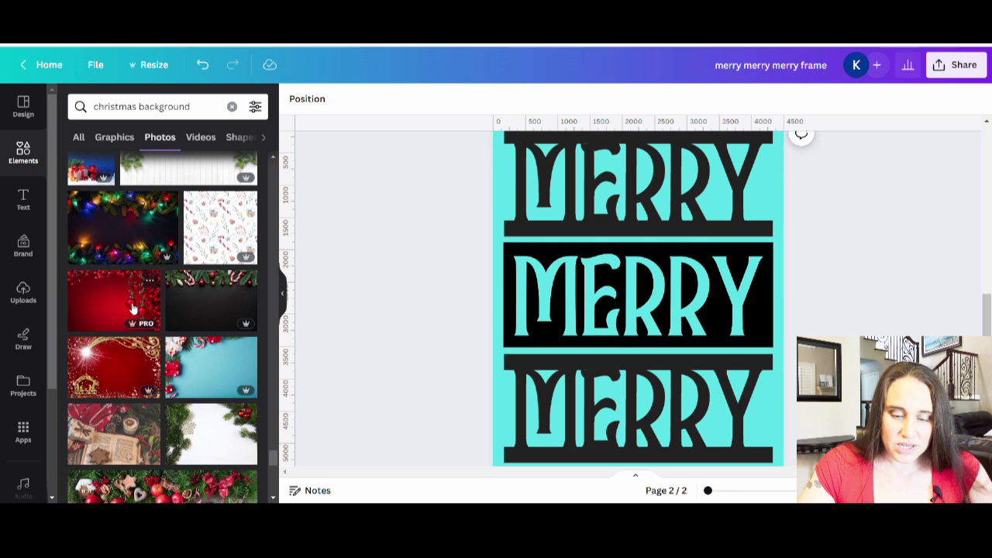
scroll(194, 326, down, 10)
scroll(124, 285, down, 5)
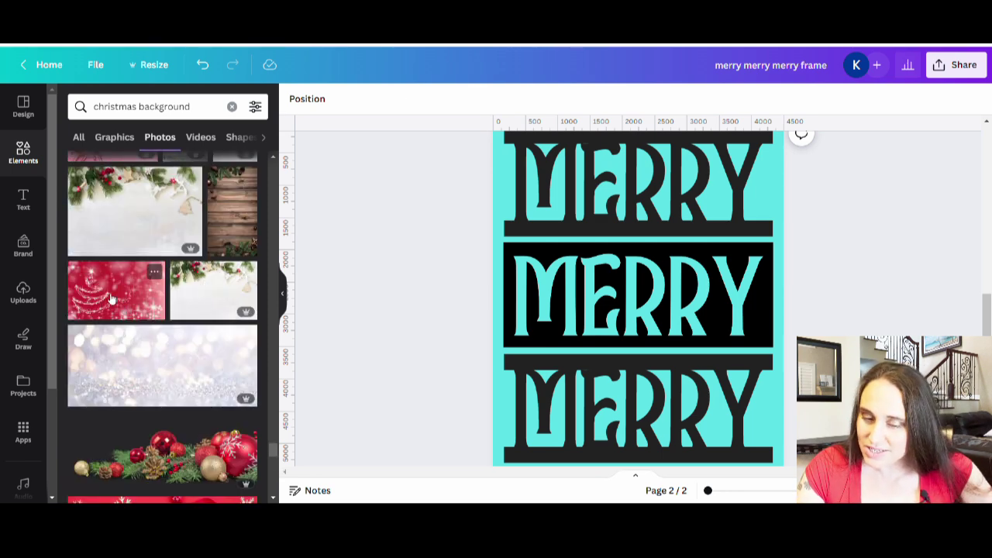
Step: Add the red sparkle-tree photo and resize it to cover all of page 2
click(110, 299)
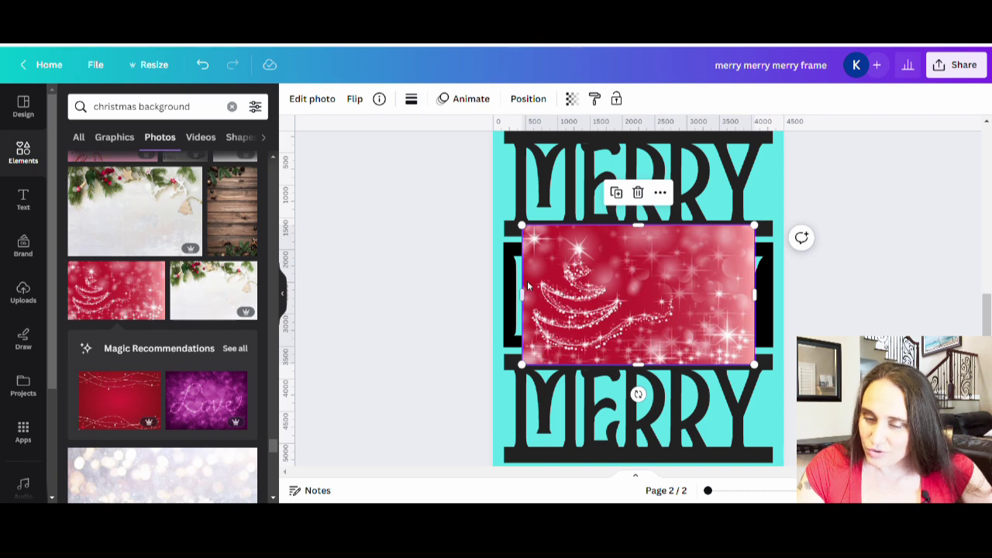
drag(766, 301, 648, 313)
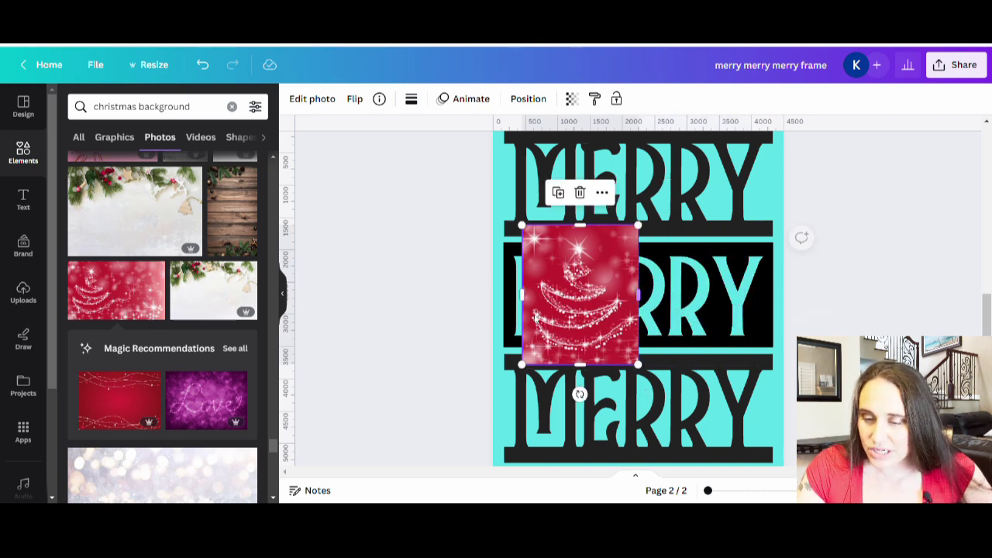
drag(524, 307, 528, 307)
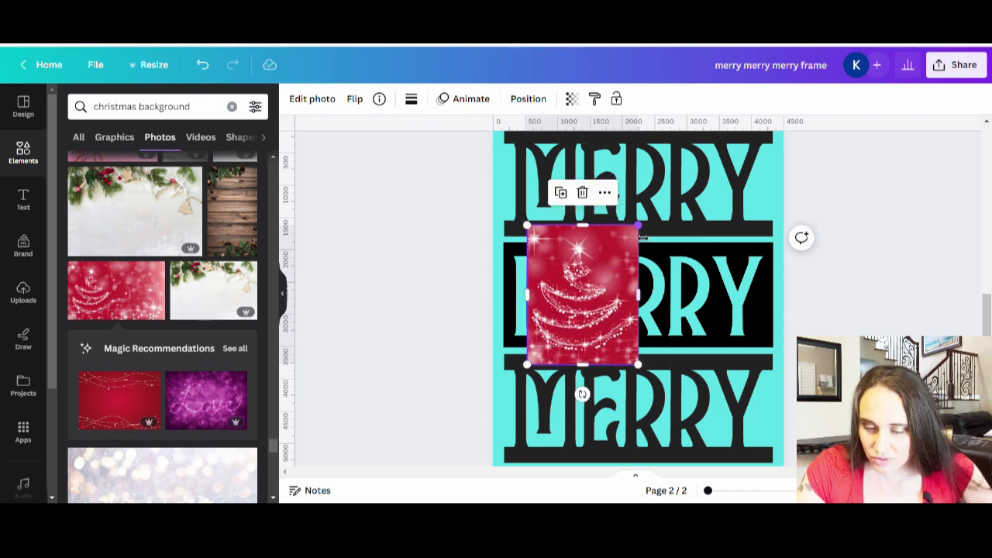
drag(643, 234, 767, 131)
drag(626, 335, 597, 403)
scroll(612, 364, up, 2)
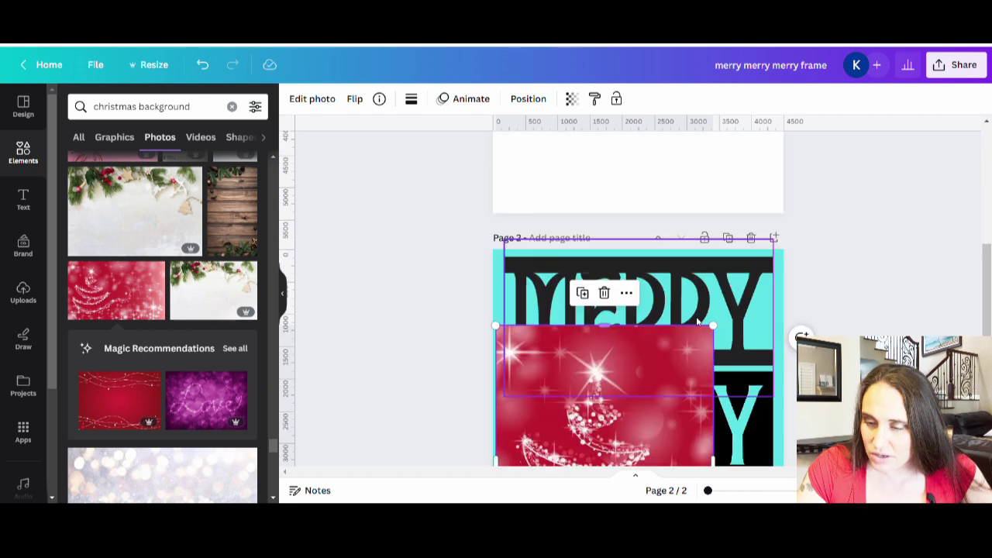
drag(722, 333, 822, 271)
scroll(641, 390, down, 2)
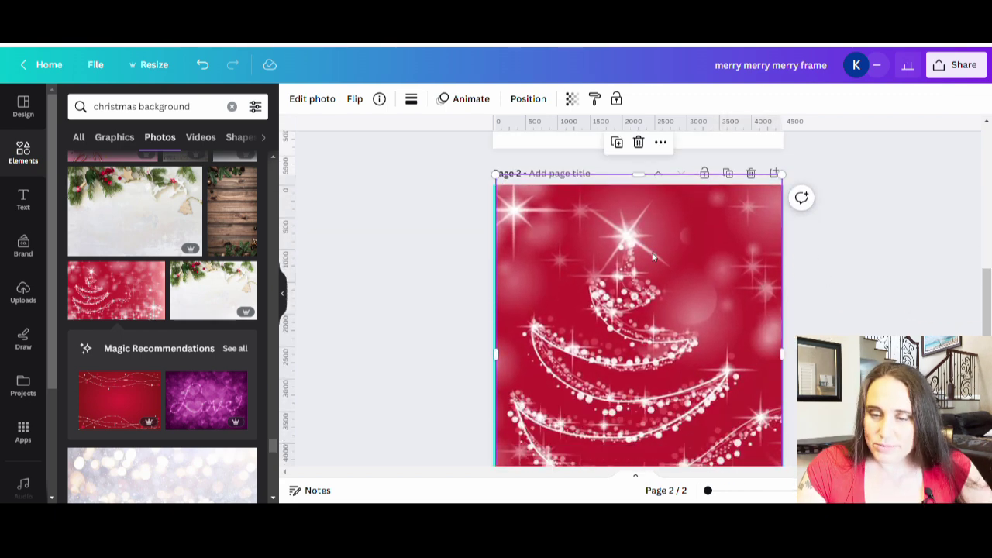
Step: Lower the photo's transparency to 76 and snap it flush with the page edge
click(569, 99)
click(544, 150)
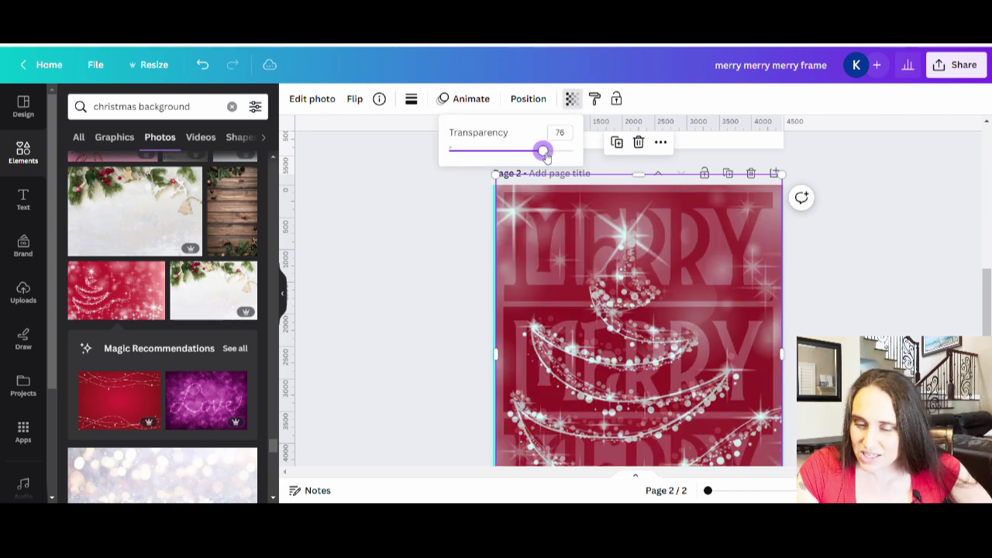
scroll(884, 290, down, 2)
scroll(887, 304, up, 3)
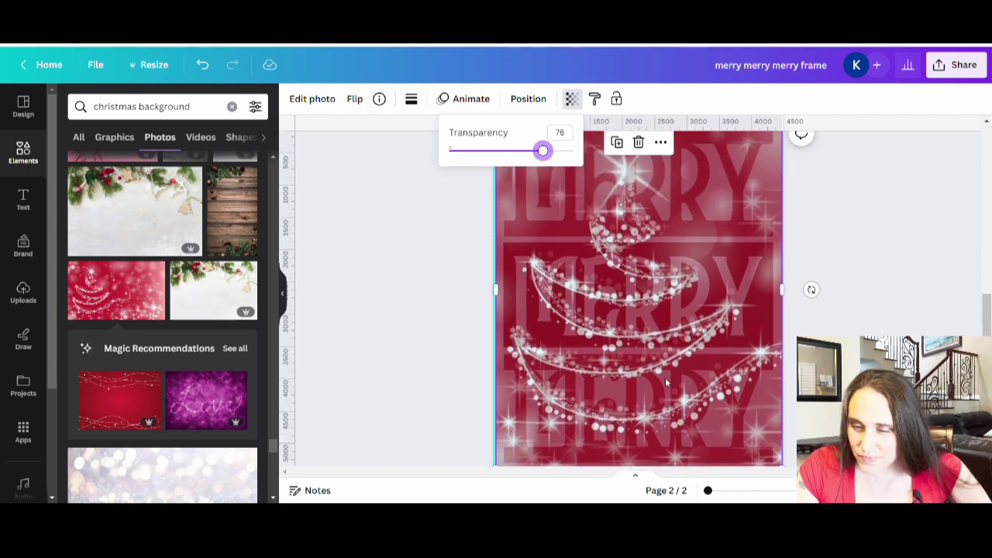
drag(663, 409, 670, 410)
scroll(641, 306, down, 1)
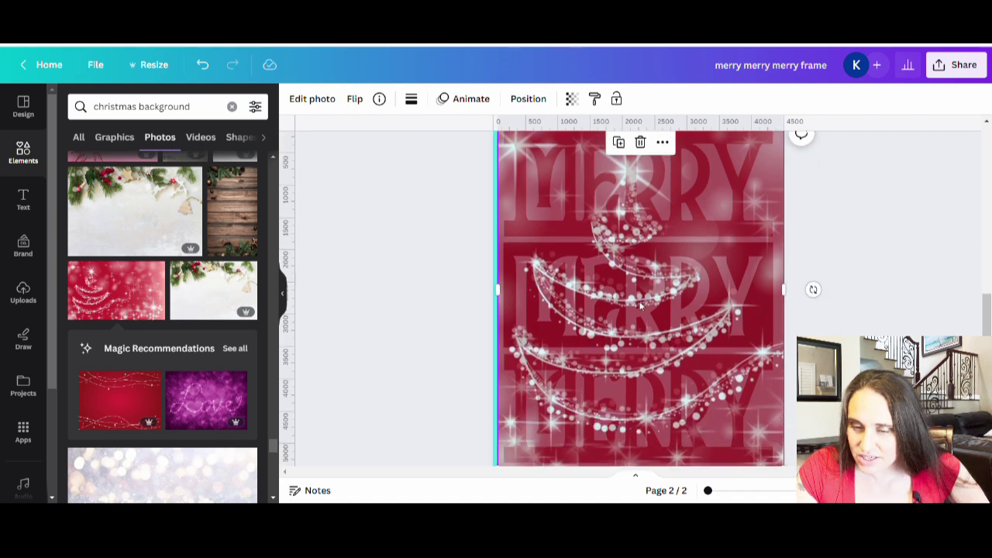
scroll(702, 325, down, 1)
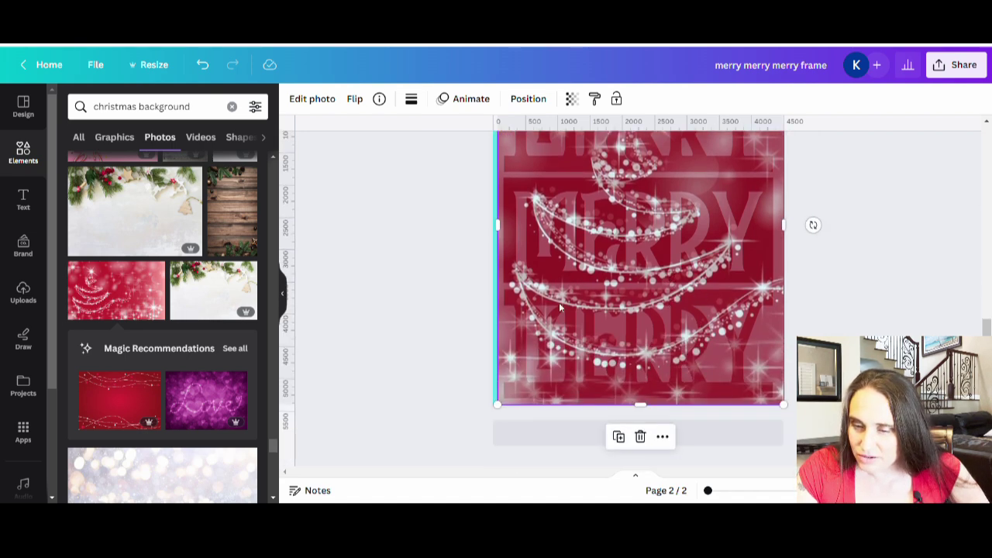
scroll(575, 331, up, 2)
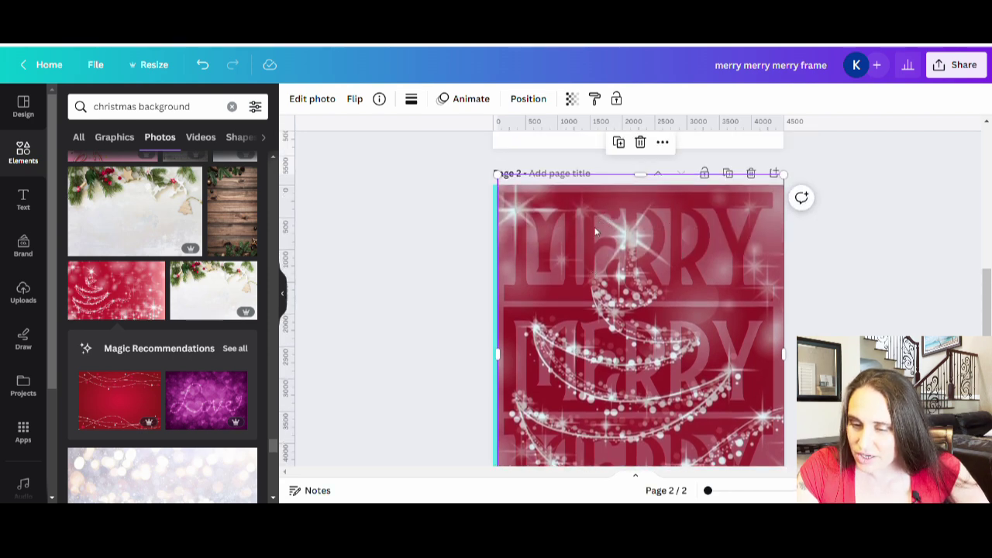
scroll(727, 227, down, 3)
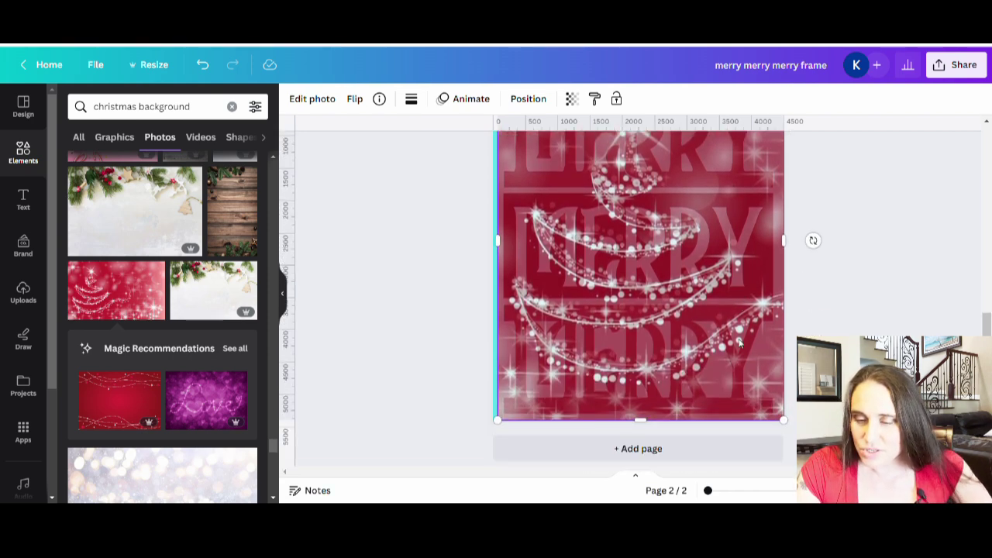
scroll(715, 362, up, 2)
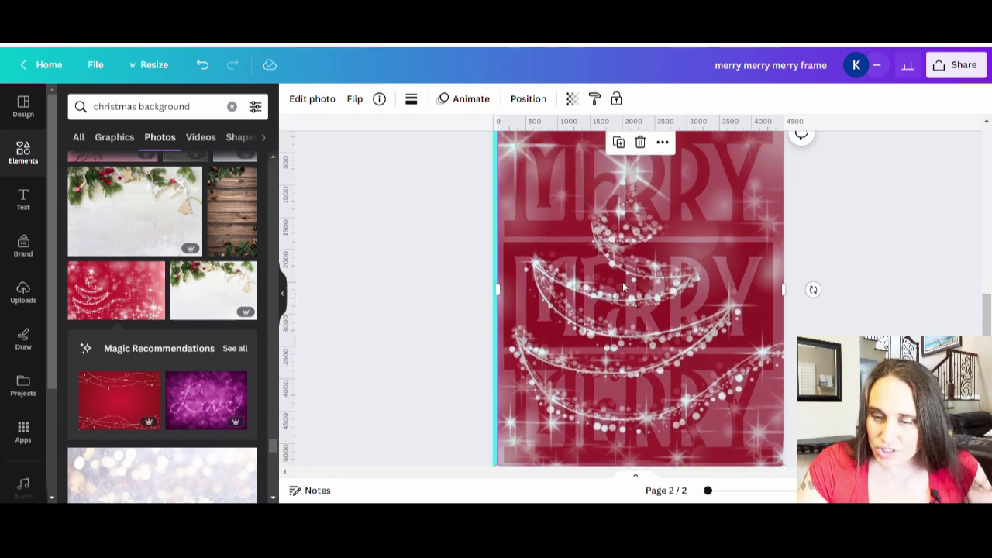
Step: Set the sparkle-tree photo's transparency back to 100 for full opacity
click(571, 98)
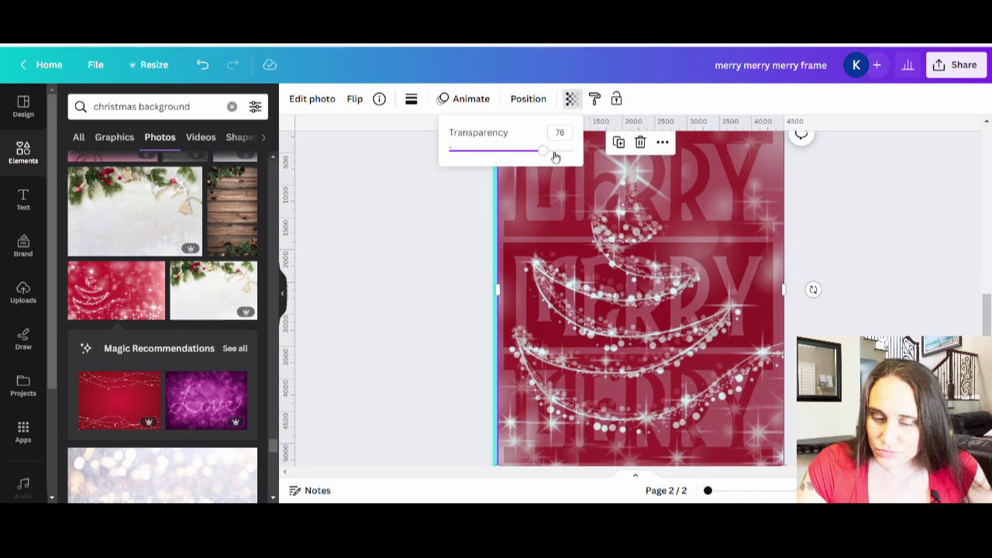
drag(545, 151, 574, 151)
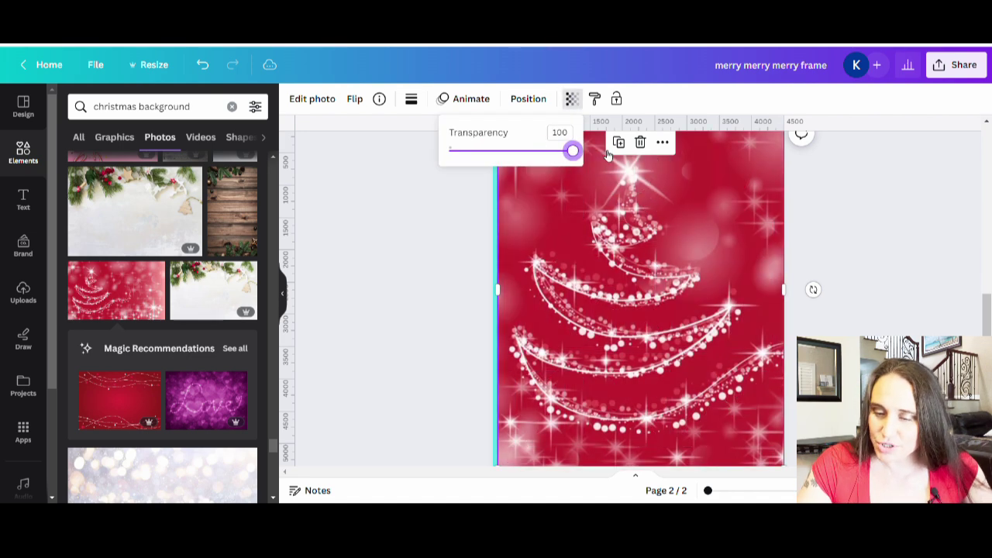
click(439, 307)
scroll(810, 266, up, 2)
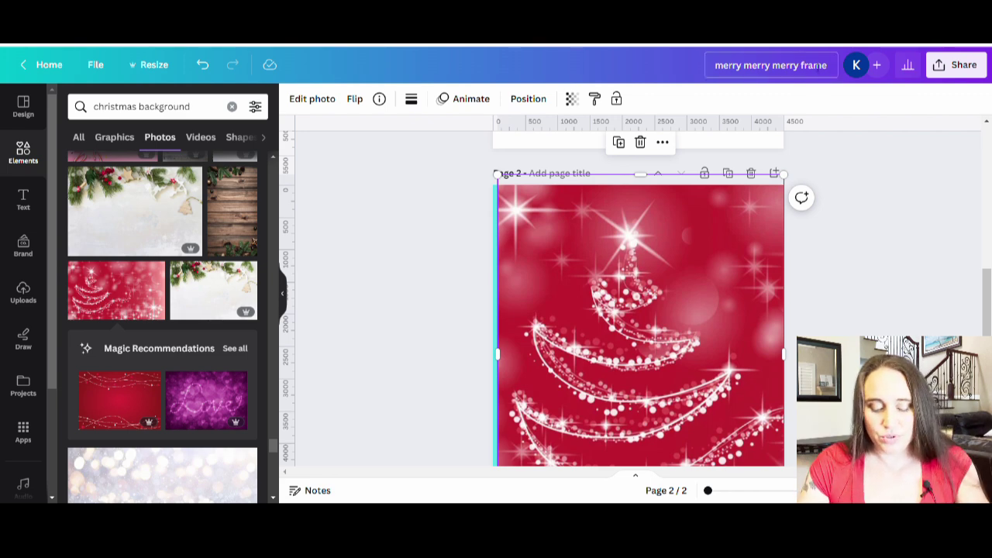
Step: Rename the design 'red christmas tree mask' and download page 2 as a PNG
click(771, 65)
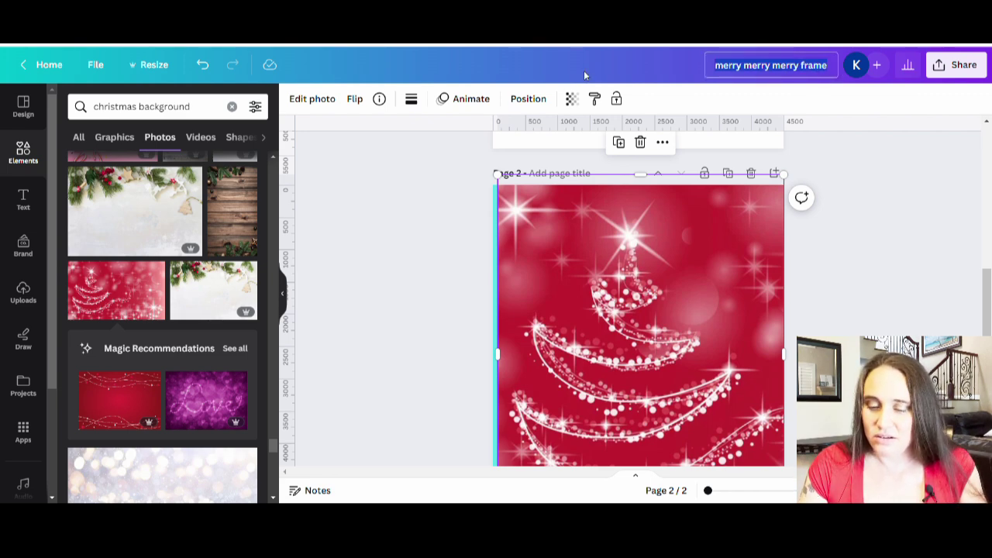
text(red)
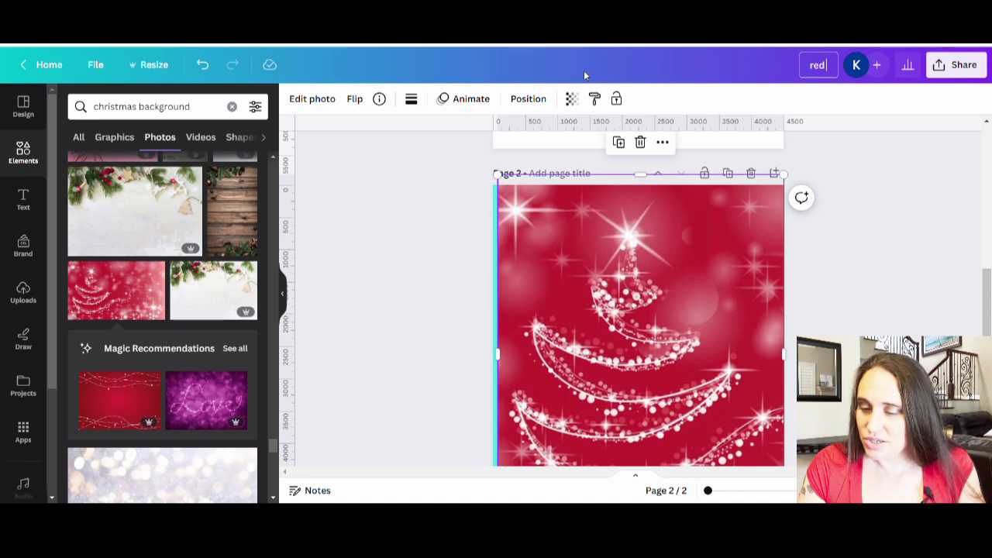
text( christmas)
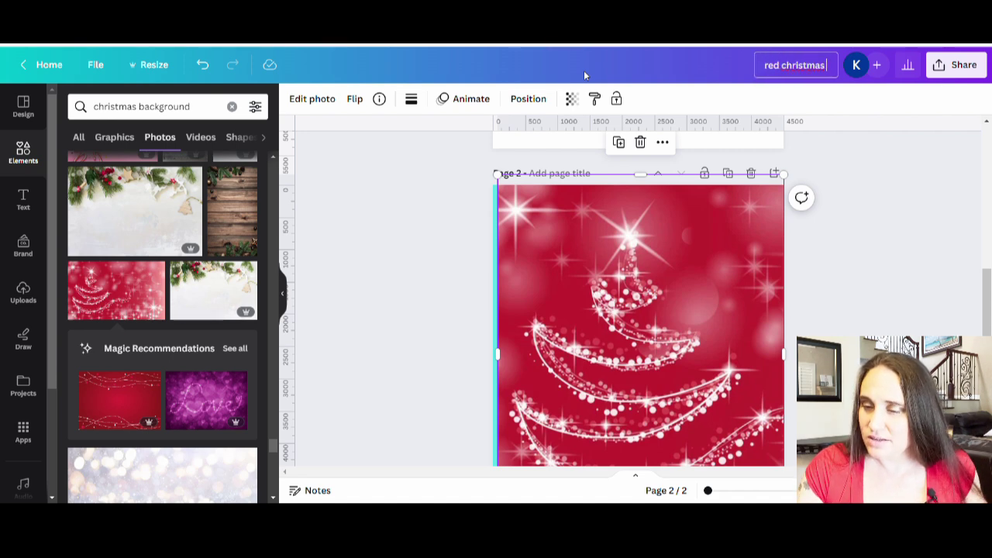
text( tree mask)
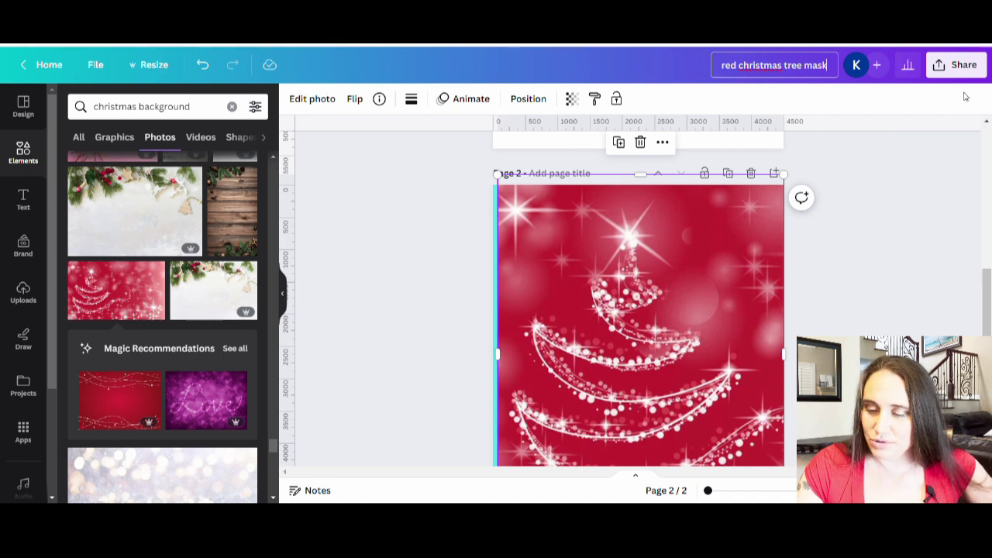
click(962, 66)
click(783, 388)
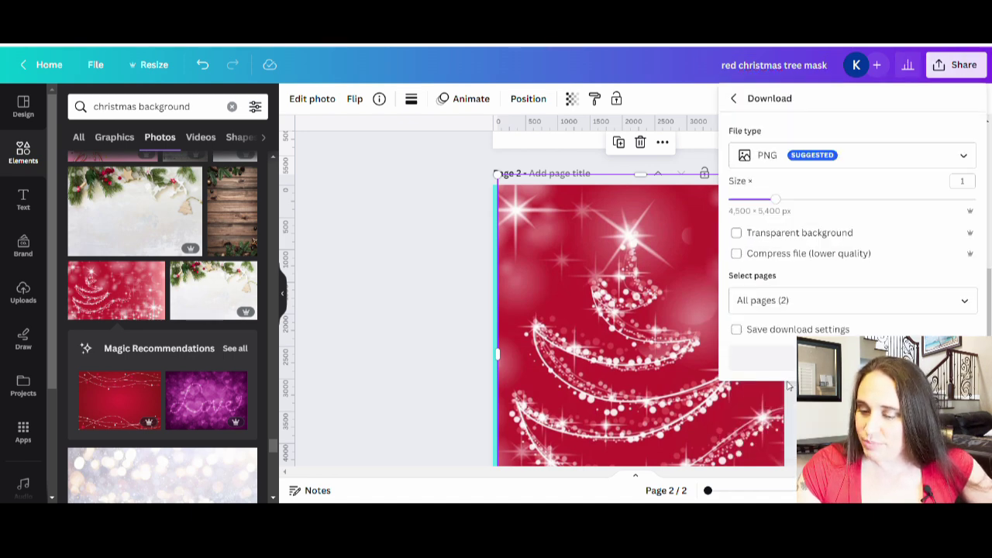
click(966, 301)
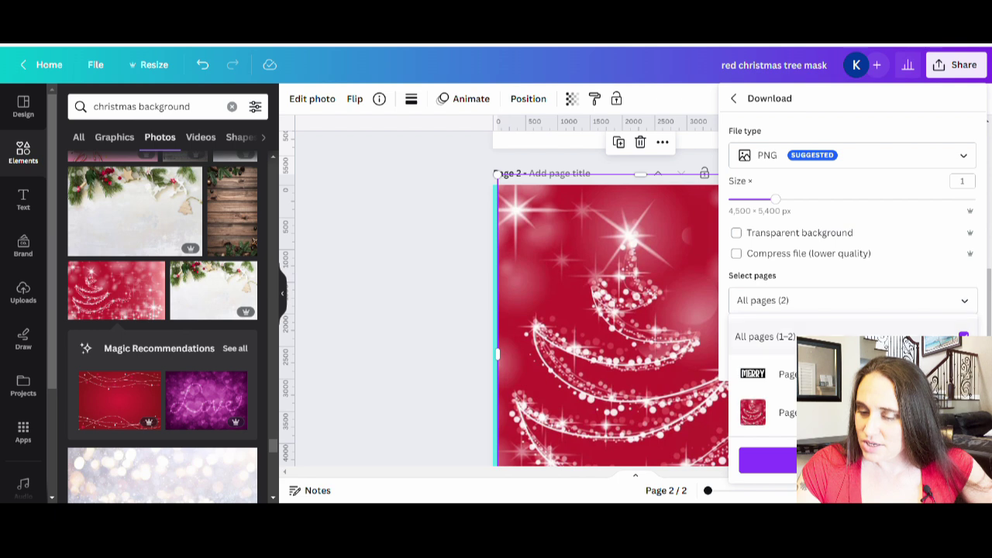
click(964, 374)
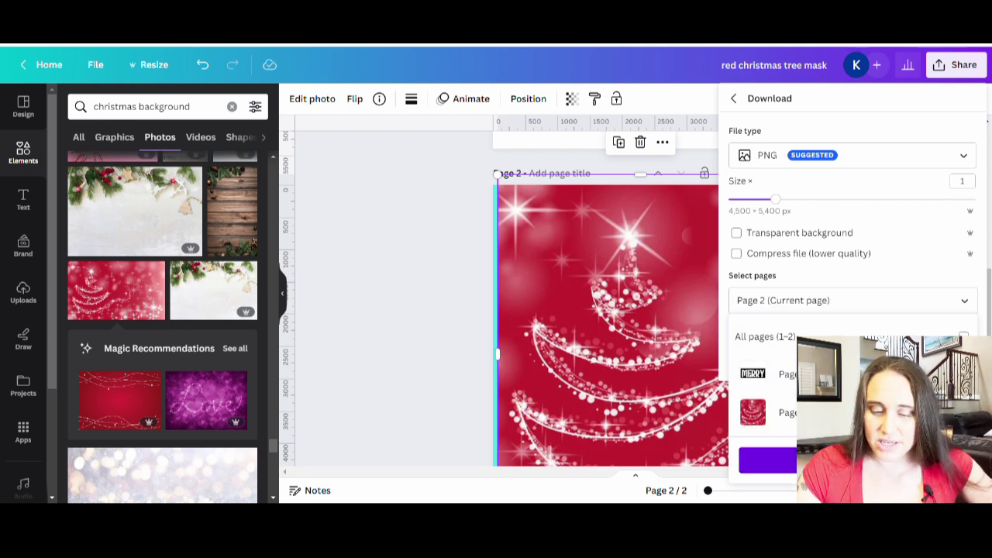
key(Escape)
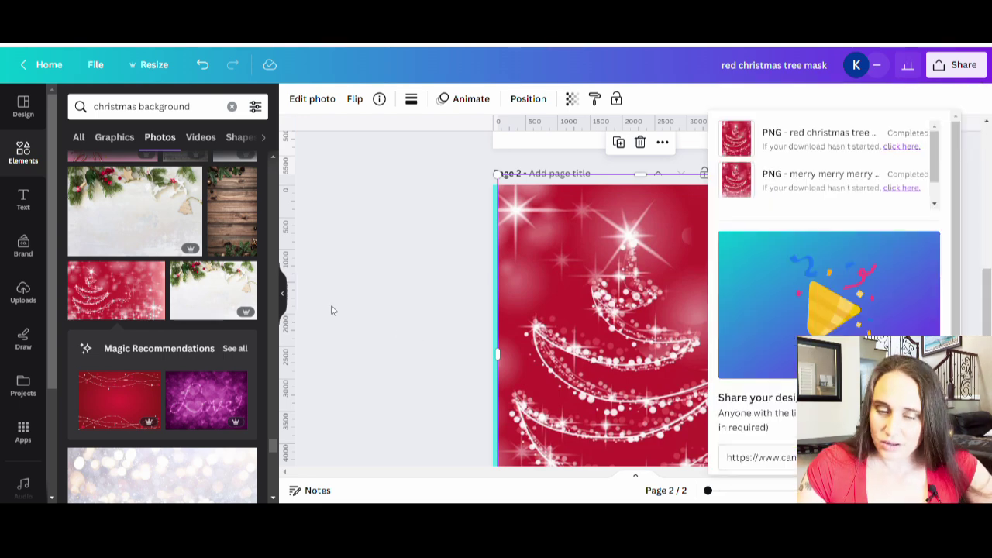
Step: Delete the red Christmas-tree photo from page 2
click(391, 332)
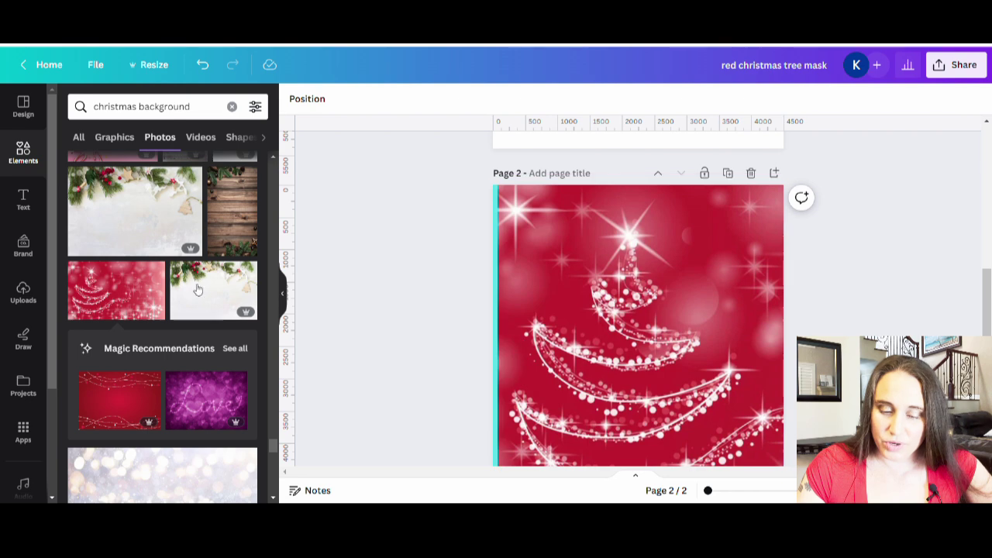
click(586, 351)
key(Delete)
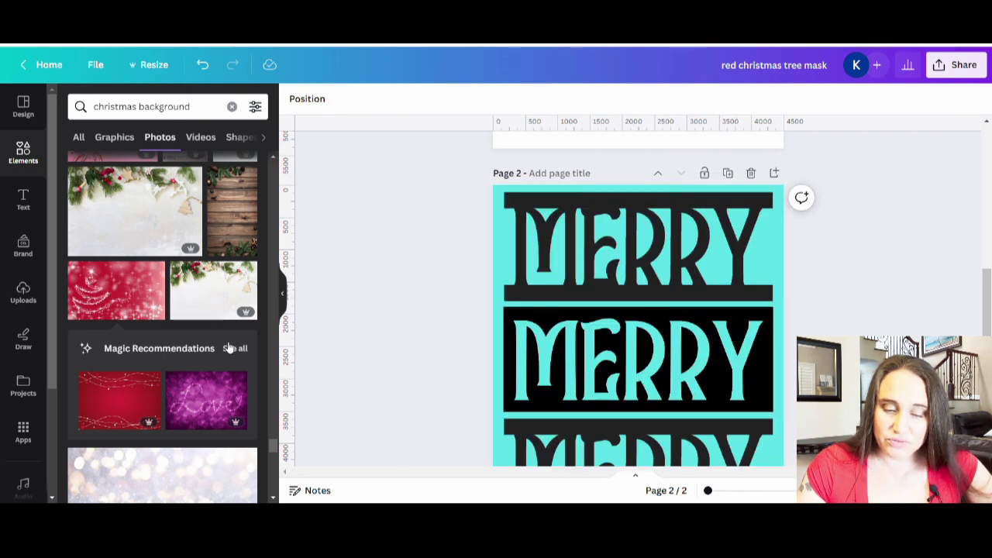
Step: Scroll down through the design to review the empty MERRY frames
scroll(163, 326, down, 3)
scroll(139, 295, down, 10)
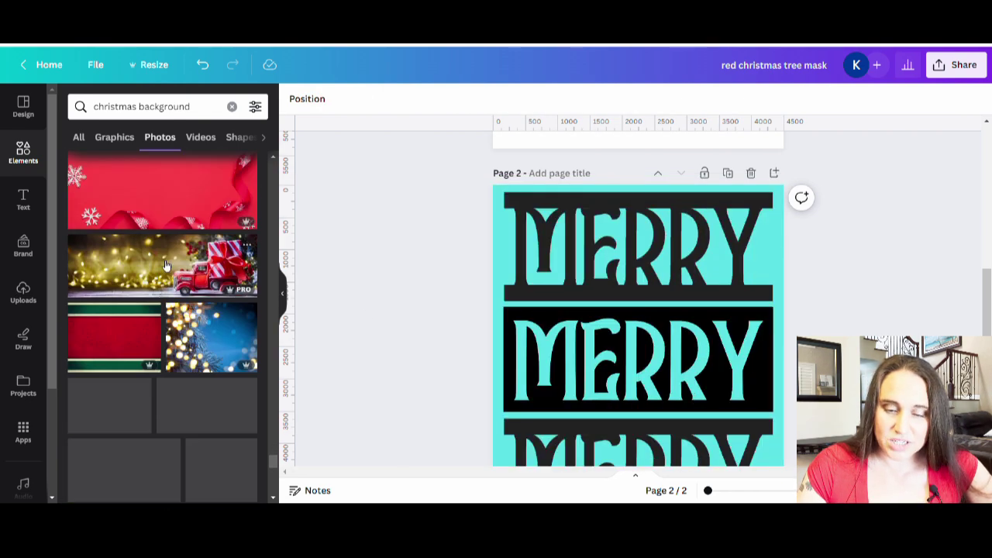
scroll(237, 296, down, 3)
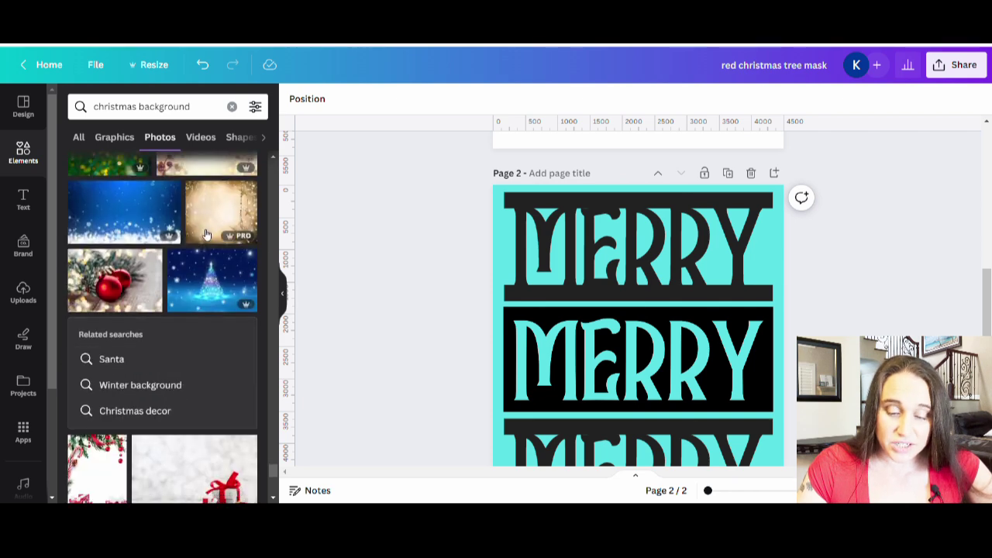
scroll(237, 296, down, 3)
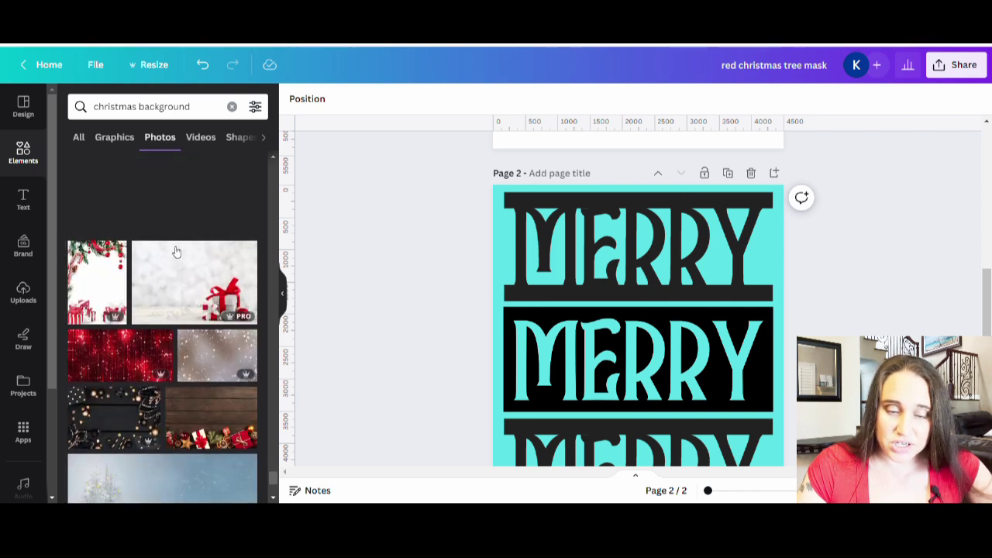
scroll(194, 344, down, 3)
scroll(178, 325, up, 3)
scroll(178, 326, down, 10)
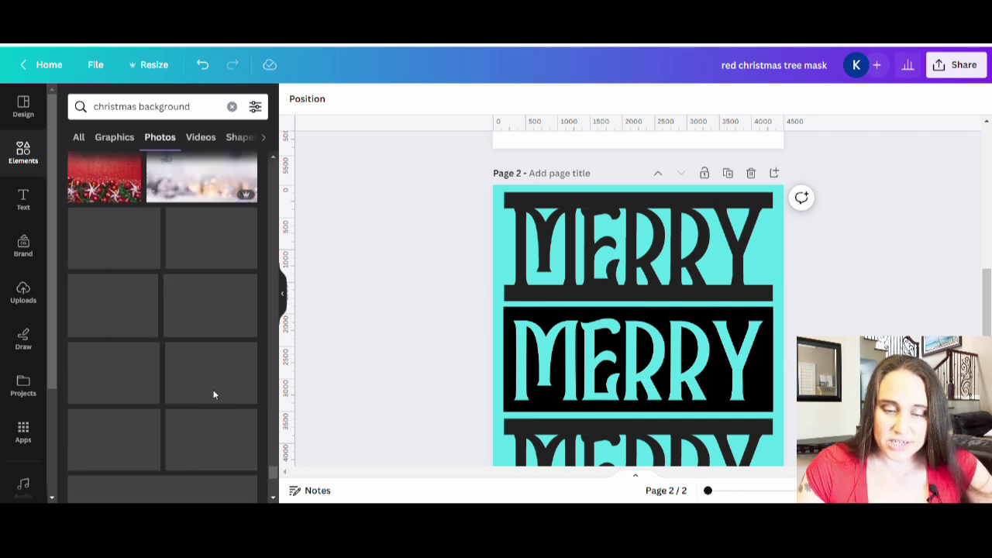
scroll(206, 378, down, 5)
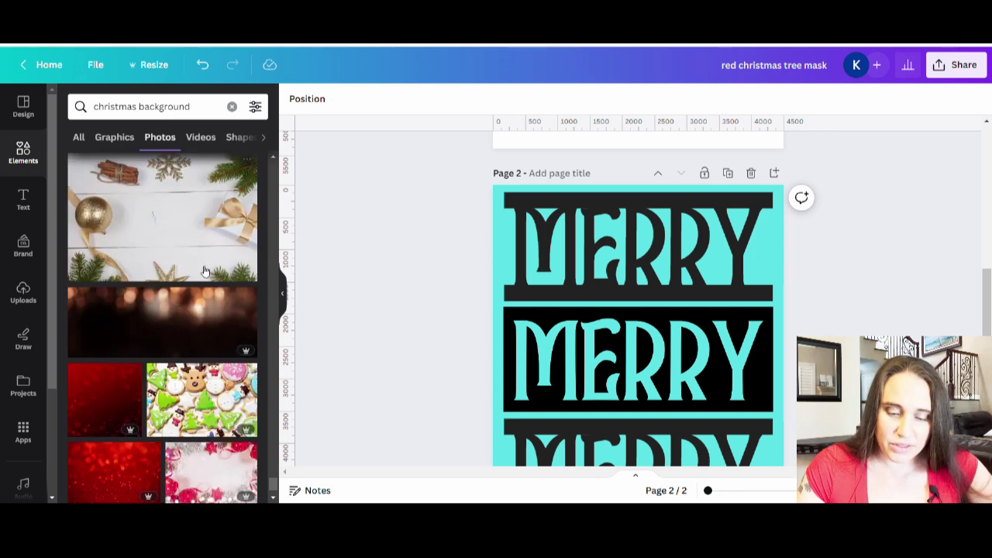
scroll(194, 396, down, 3)
scroll(186, 395, down, 5)
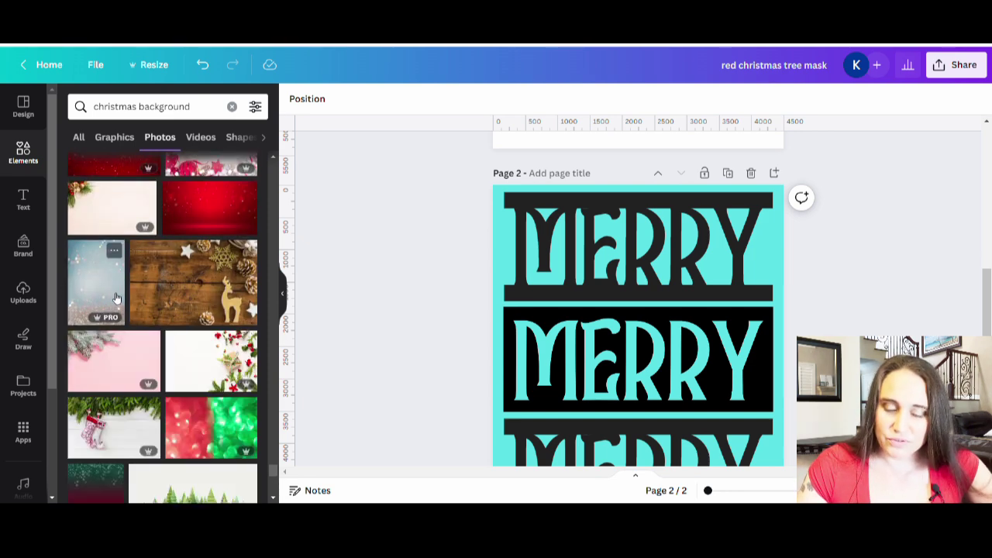
scroll(117, 297, down, 3)
scroll(117, 297, down, 3)
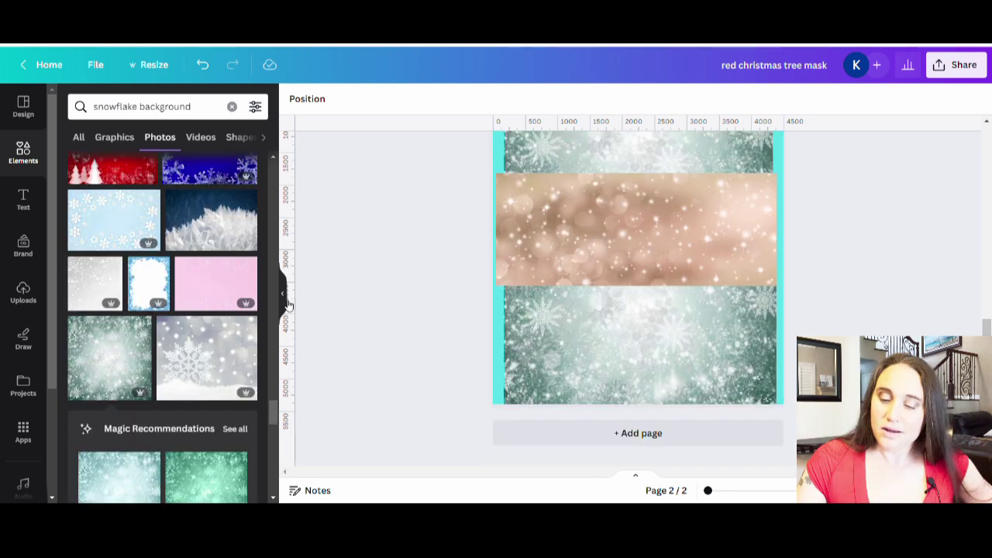
Step: Collapse the photo search panel and scroll over page 2's snowflake and gold bokeh frames
click(284, 304)
scroll(726, 408, up, 2)
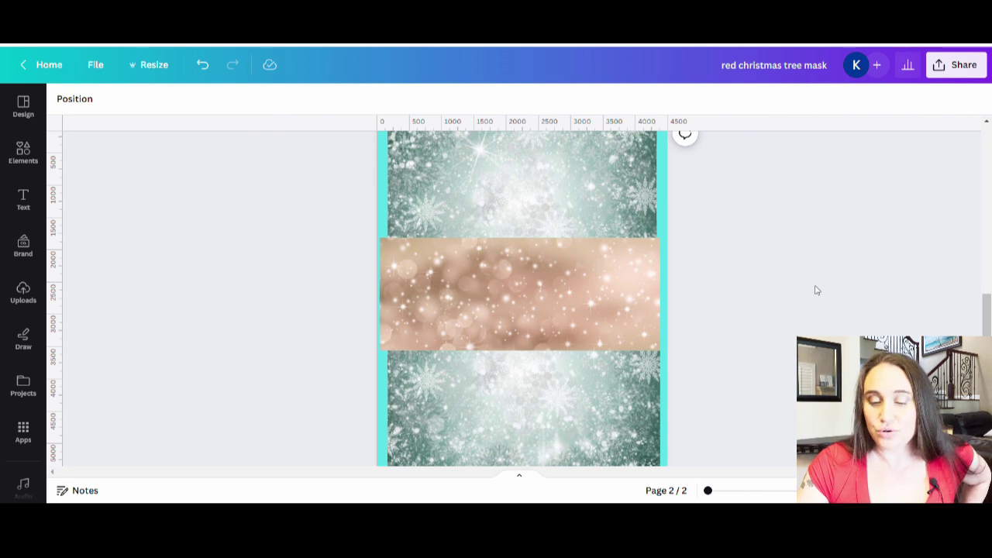
scroll(551, 235, up, 2)
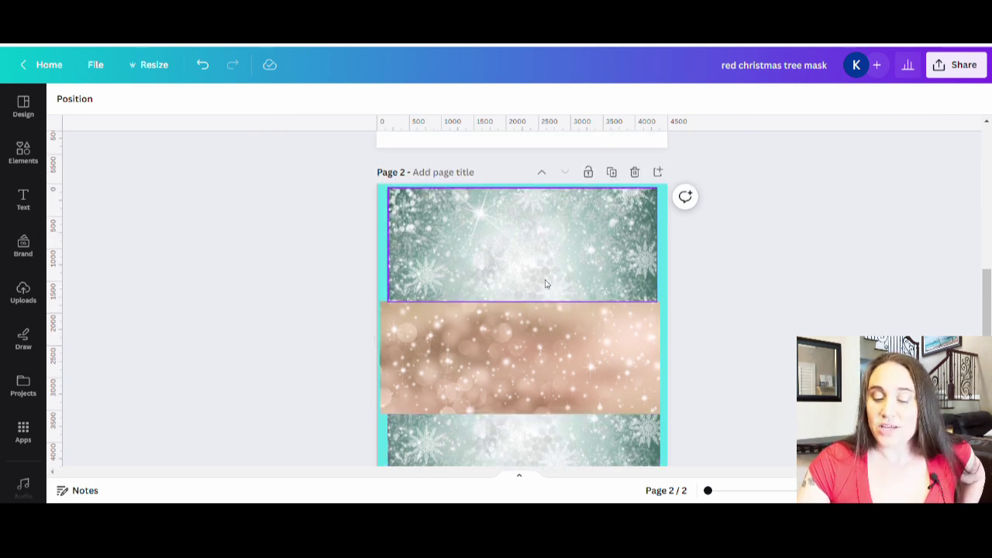
scroll(547, 282, down, 2)
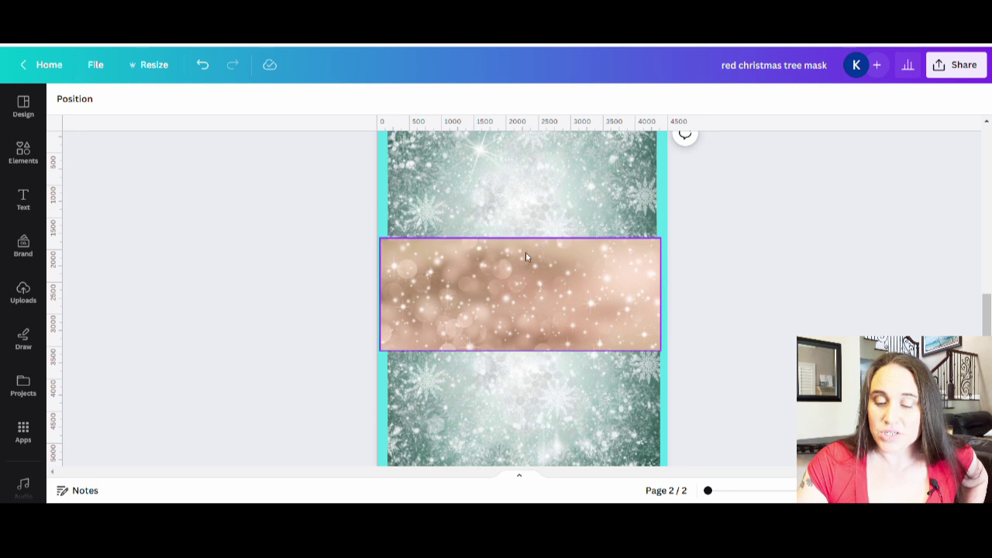
scroll(496, 403, up, 2)
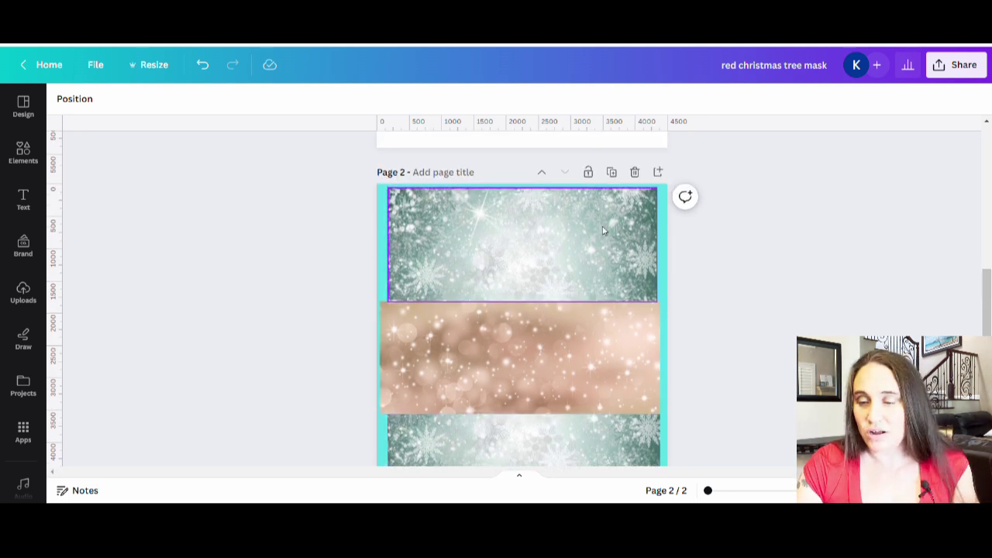
scroll(602, 226, down, 2)
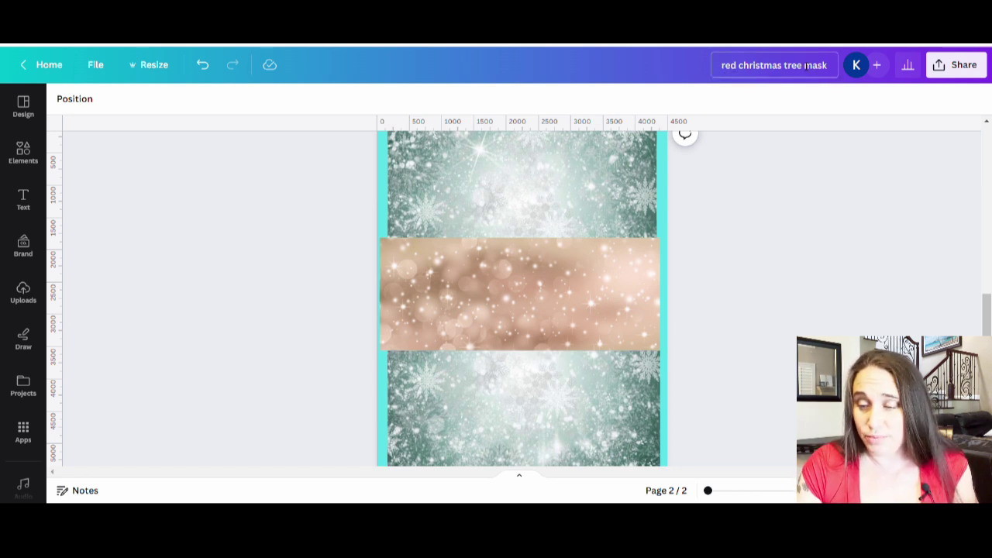
Step: Retitle the design 'snowflake mask' and download only page 2 as a PNG
drag(809, 67, 719, 76)
text(snowflak)
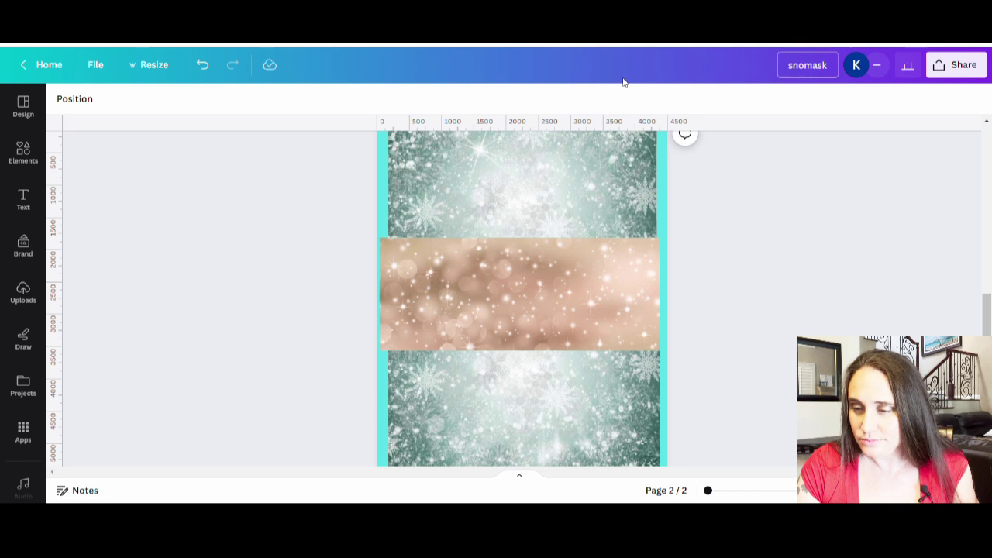
text(e)
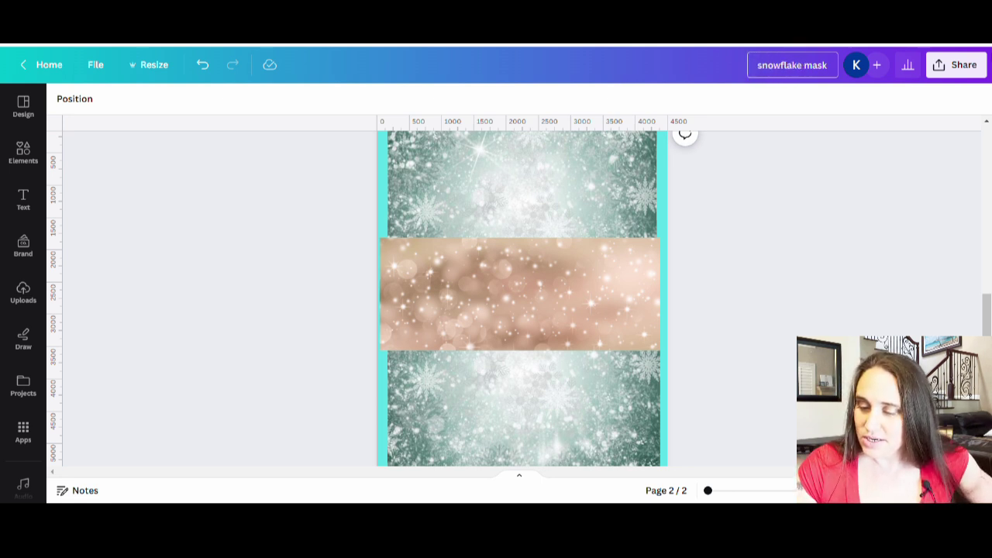
click(944, 68)
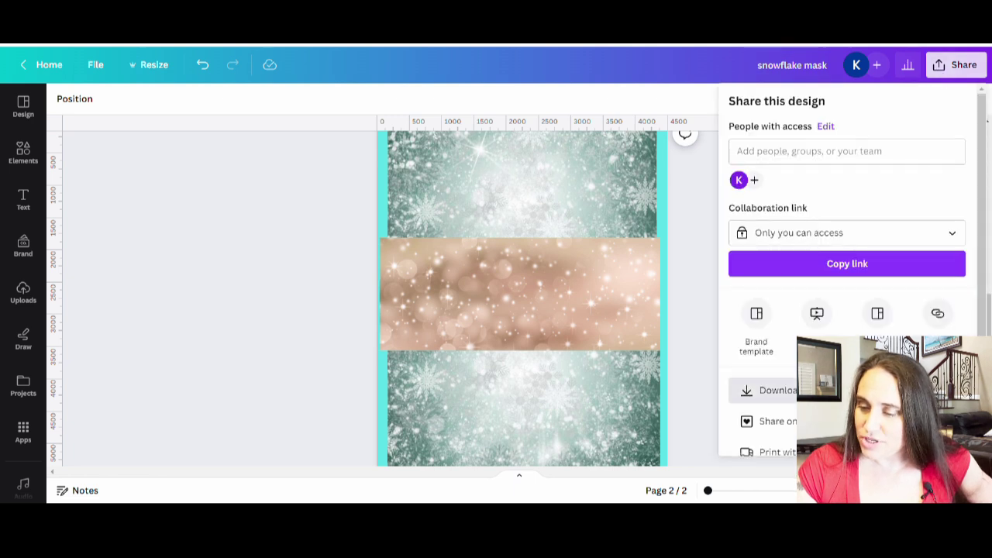
click(768, 390)
click(975, 306)
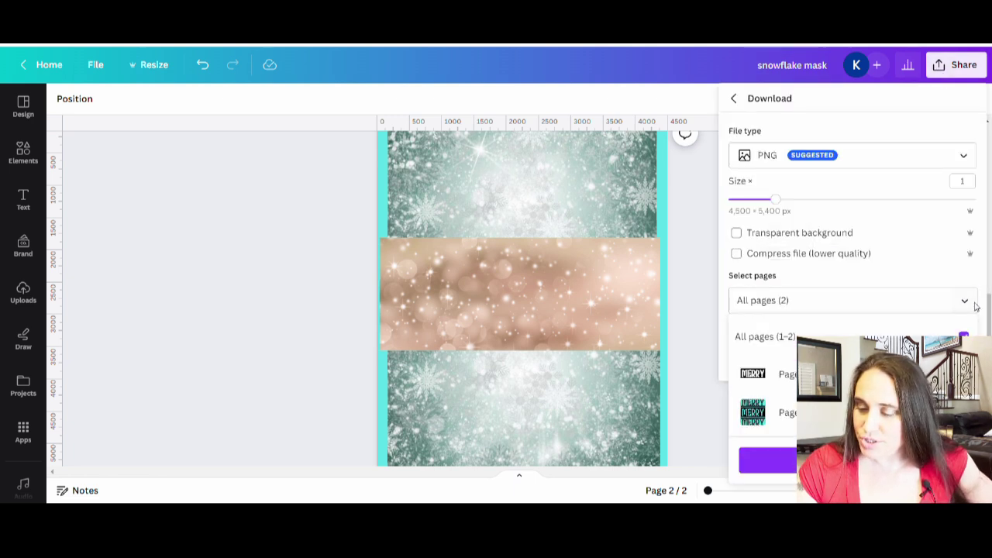
click(964, 337)
click(964, 412)
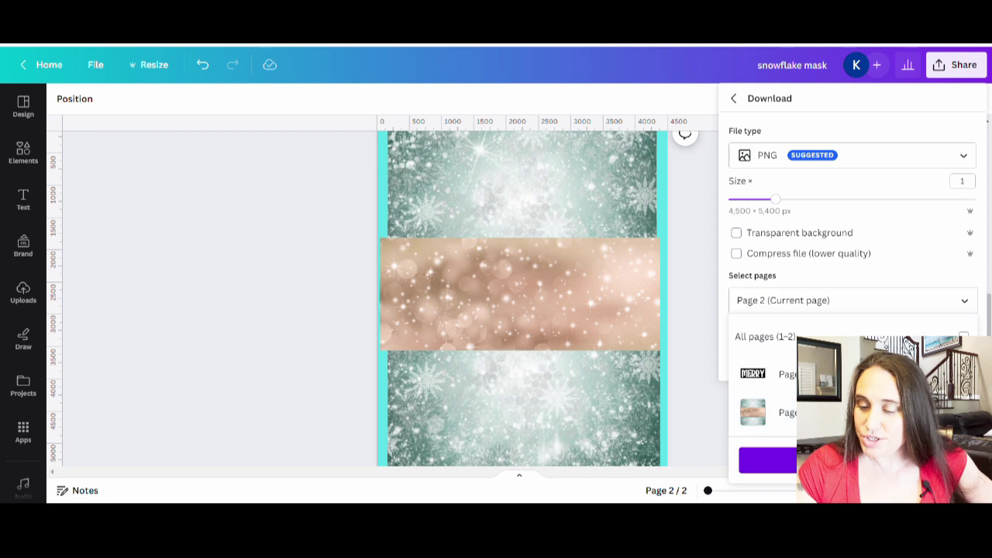
key(Escape)
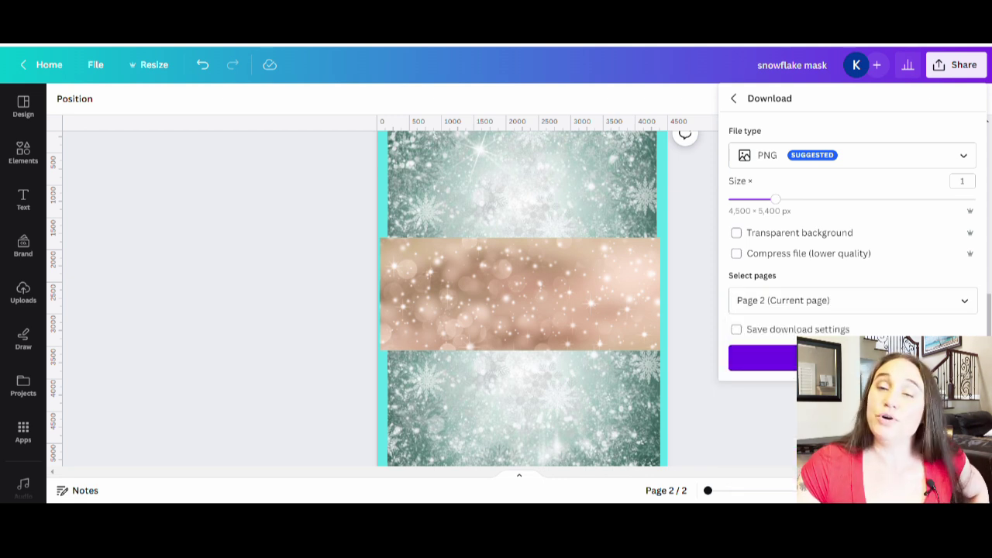
click(852, 358)
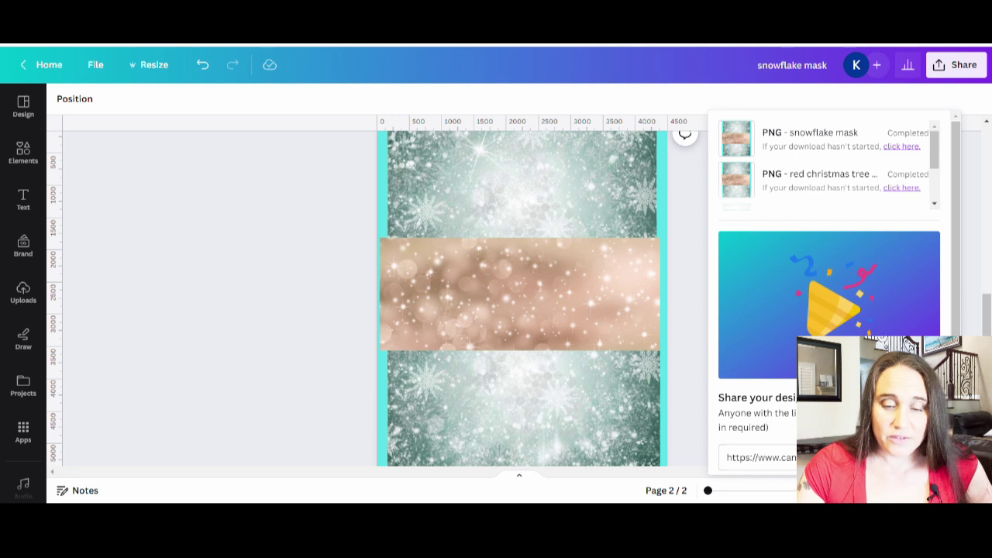
click(274, 204)
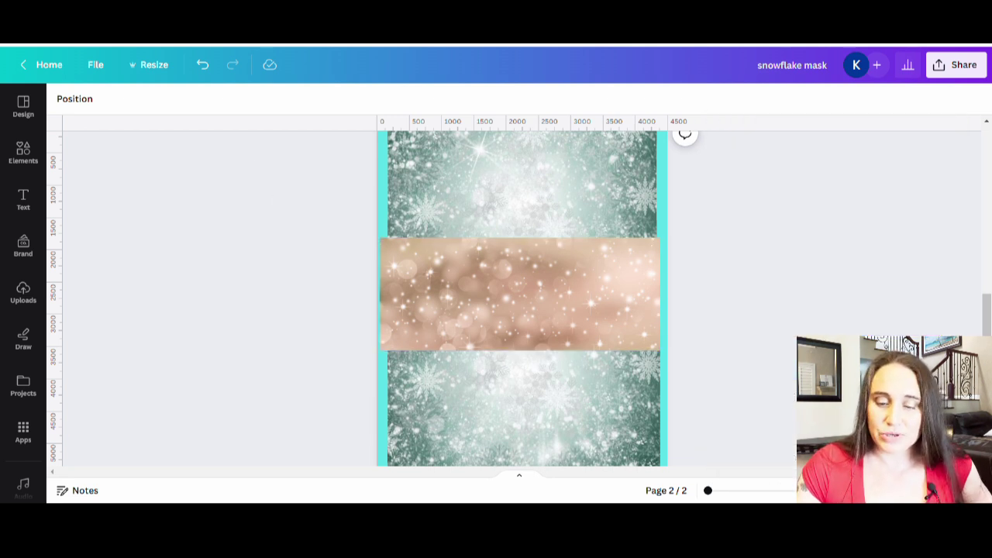
Step: In Photopea, place the red christmas tree mask PNG over the MERRY frame document
click(438, 48)
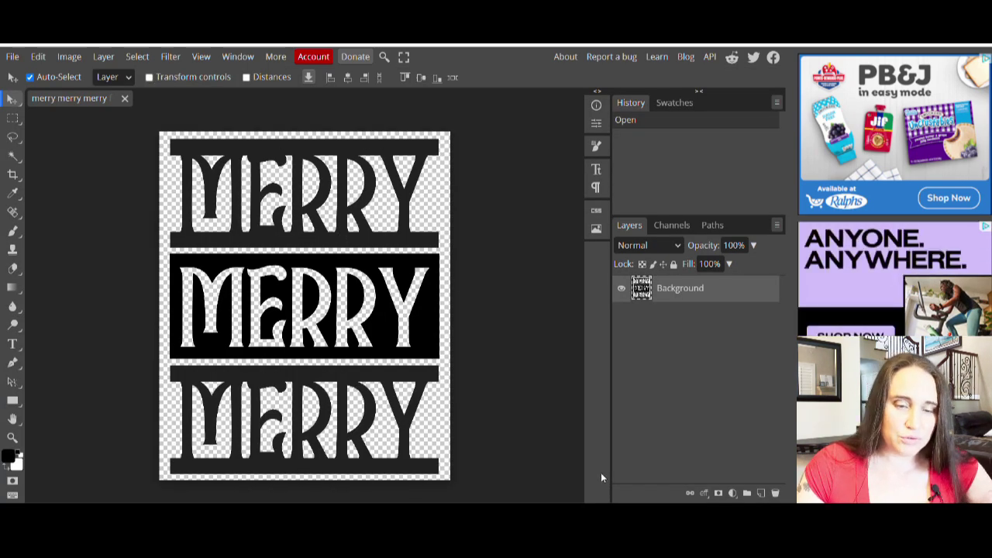
click(12, 56)
click(50, 116)
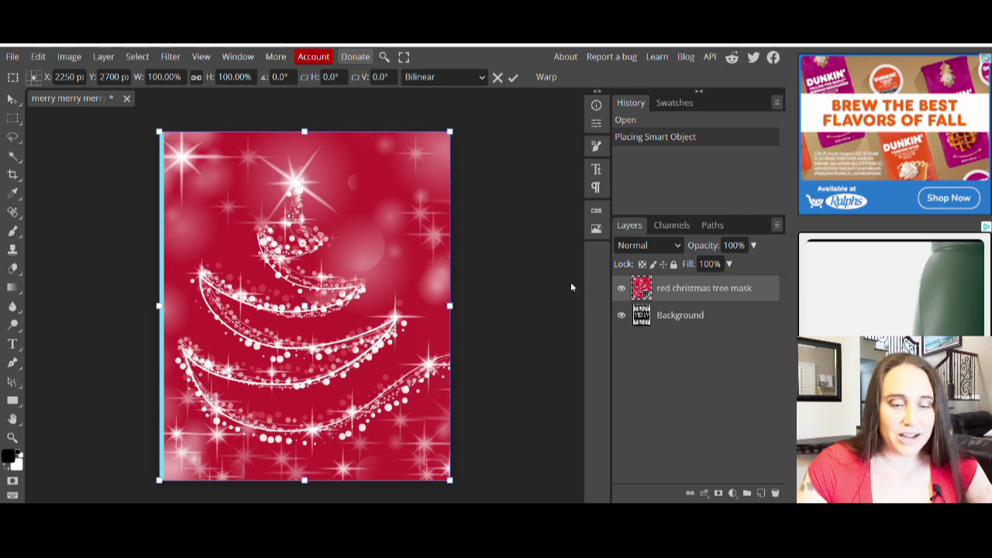
Step: Clip the red christmas tree mask layer to the MERRY layer below it
click(104, 60)
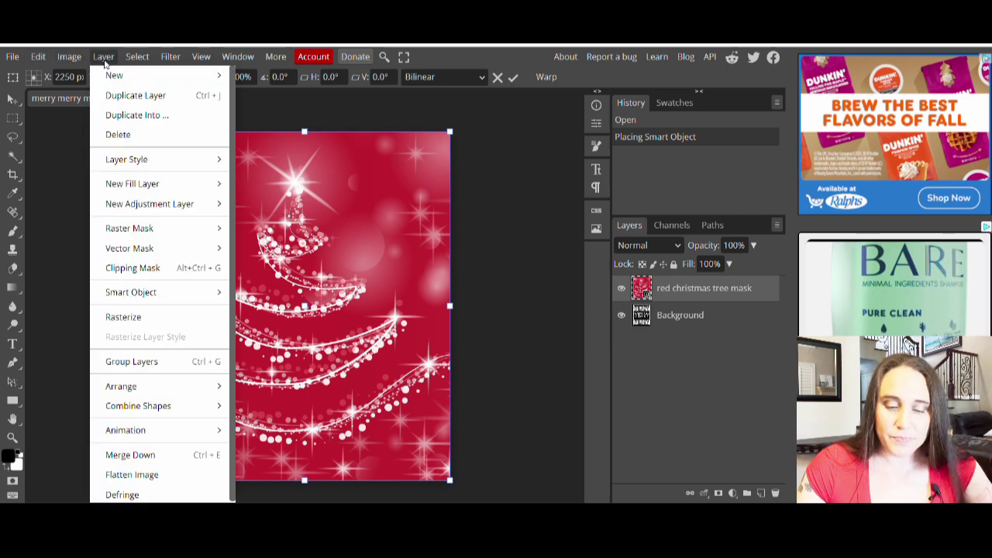
click(145, 268)
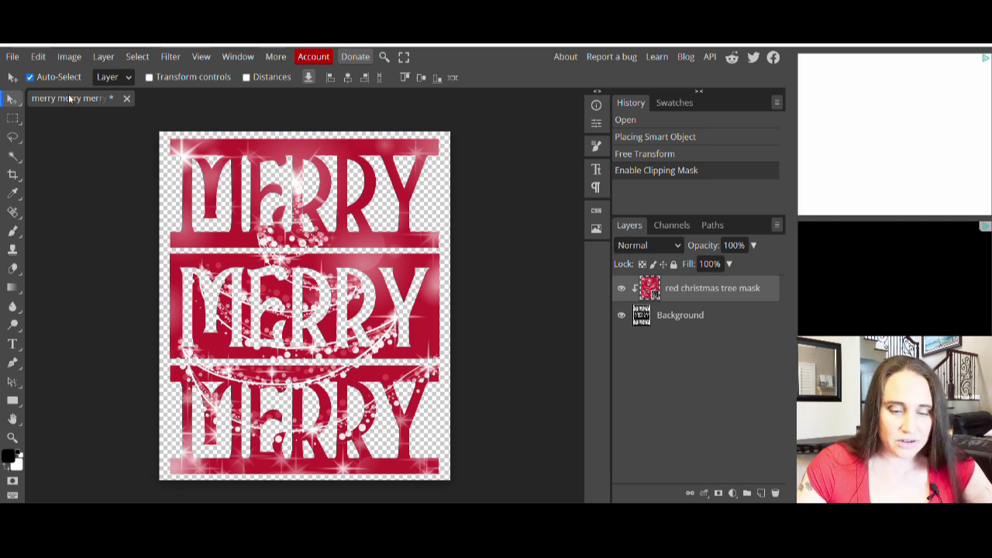
Step: Export the red sparkle version as a 4500×5400 PNG named 'merry red'
click(13, 57)
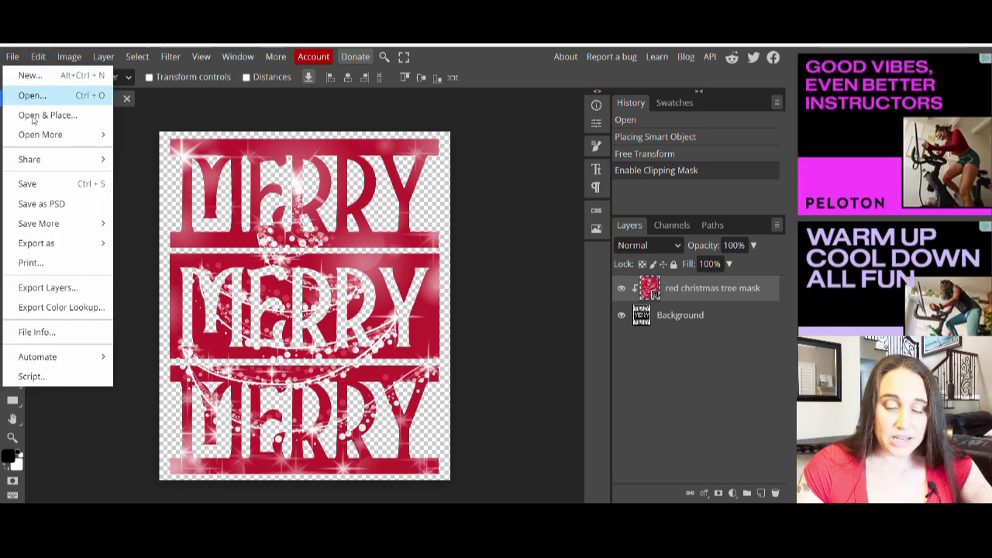
mouse_move(42, 245)
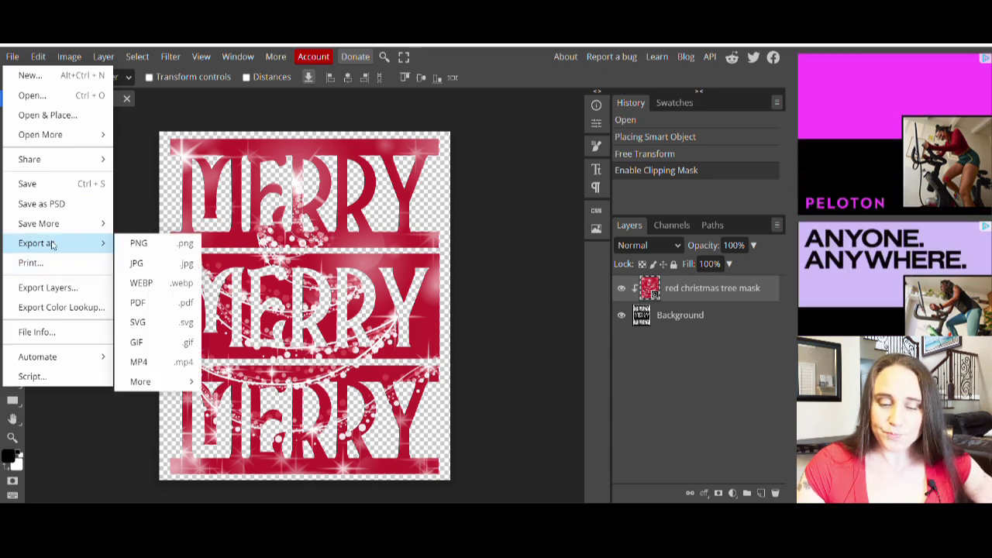
click(152, 245)
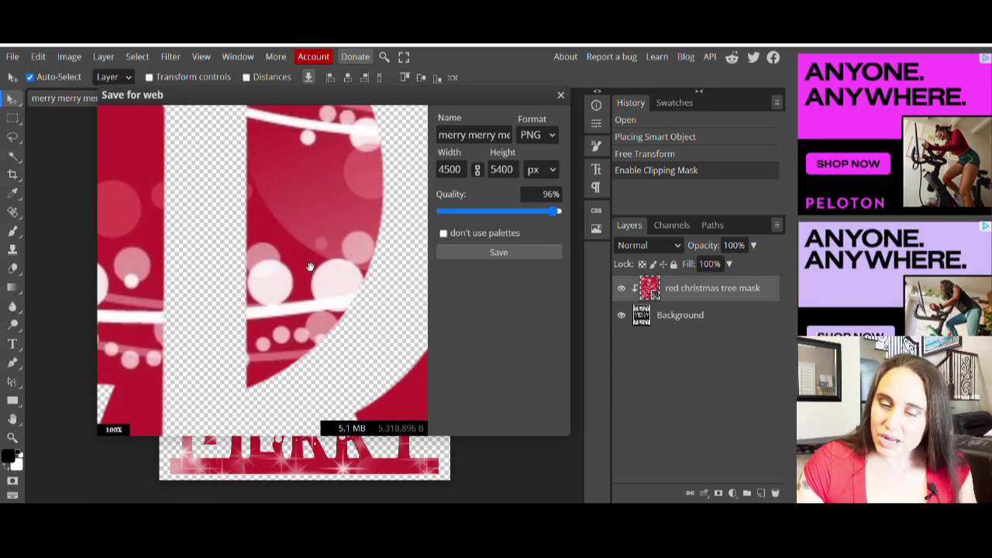
click(475, 135)
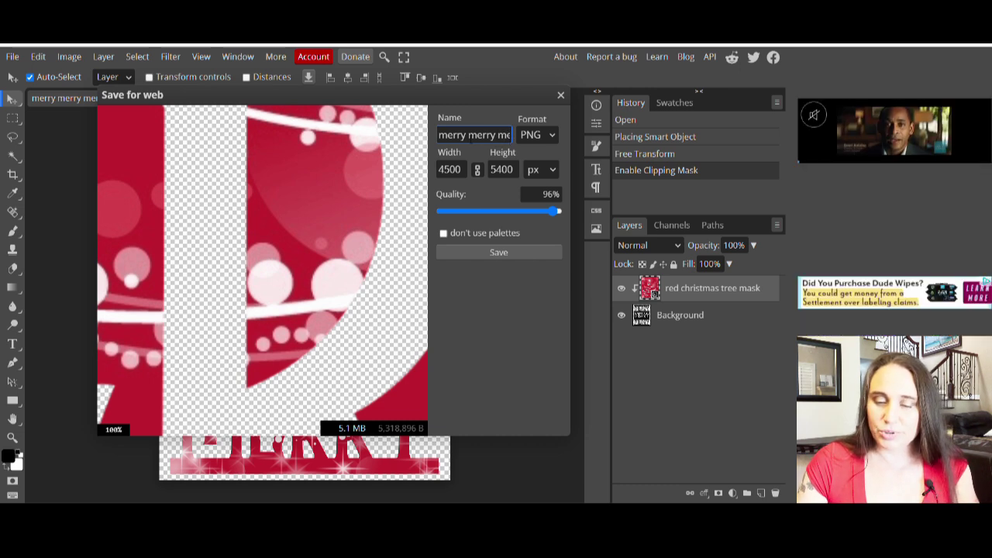
key(ctrl+a)
text(merry red)
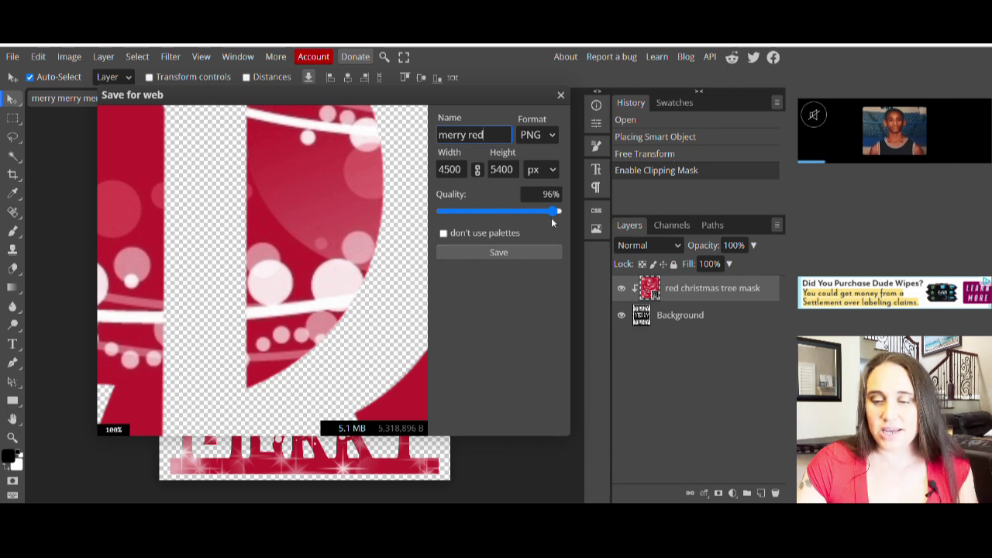
click(511, 252)
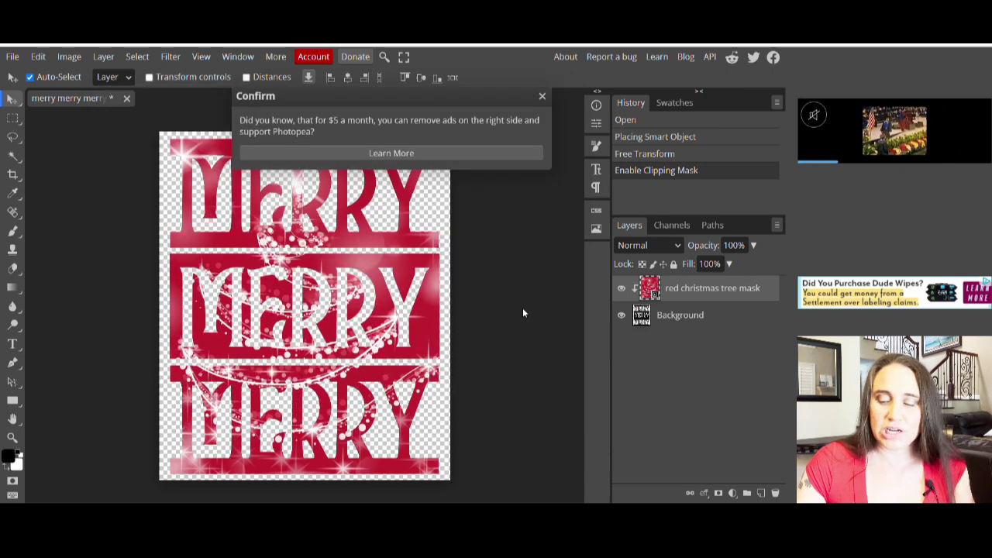
Step: Place the snowflake mask image as a new layer and dismiss the donation prompt
click(12, 58)
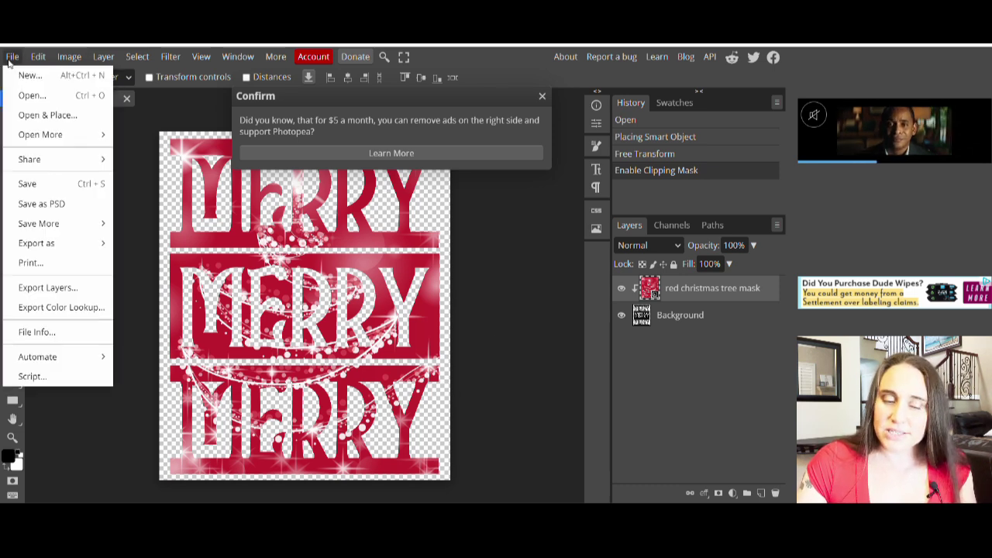
click(26, 117)
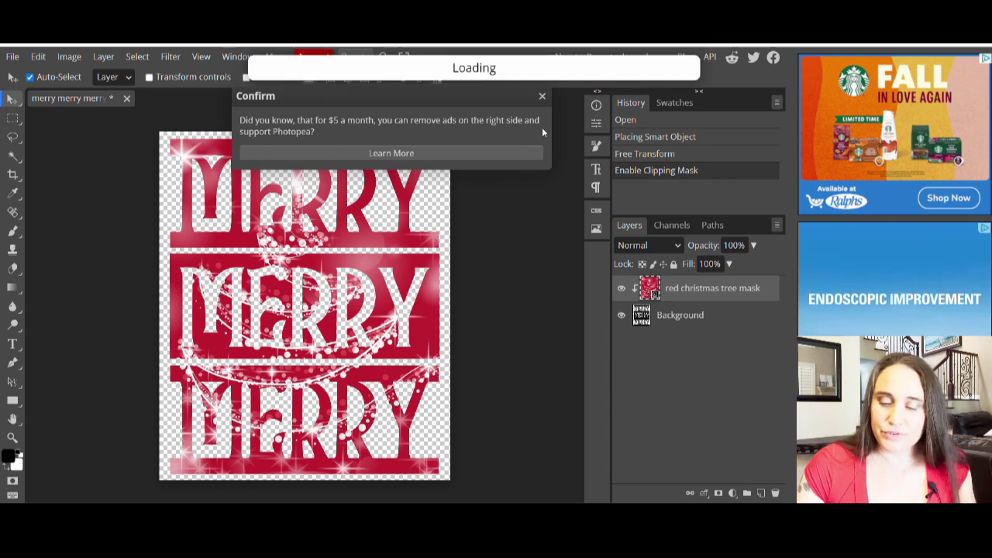
click(542, 96)
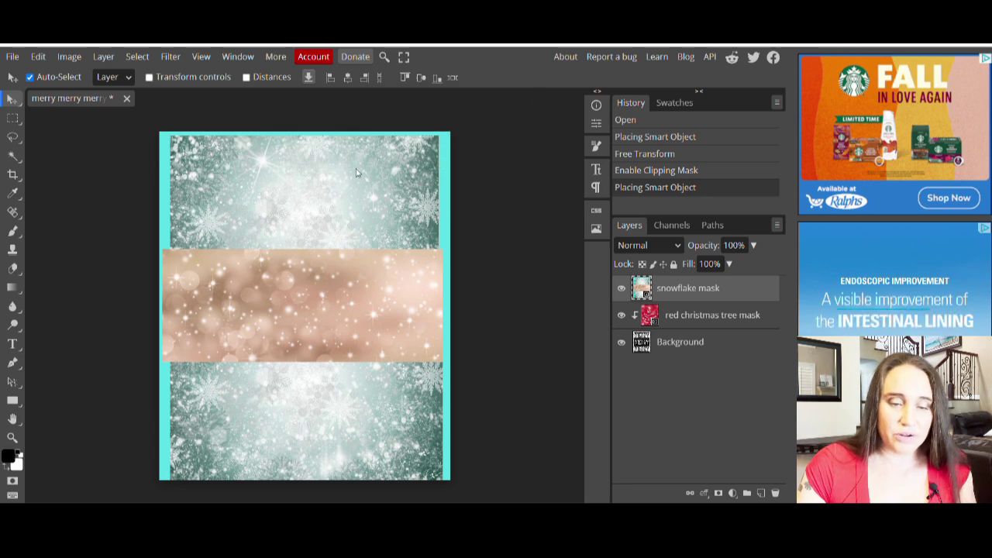
click(104, 57)
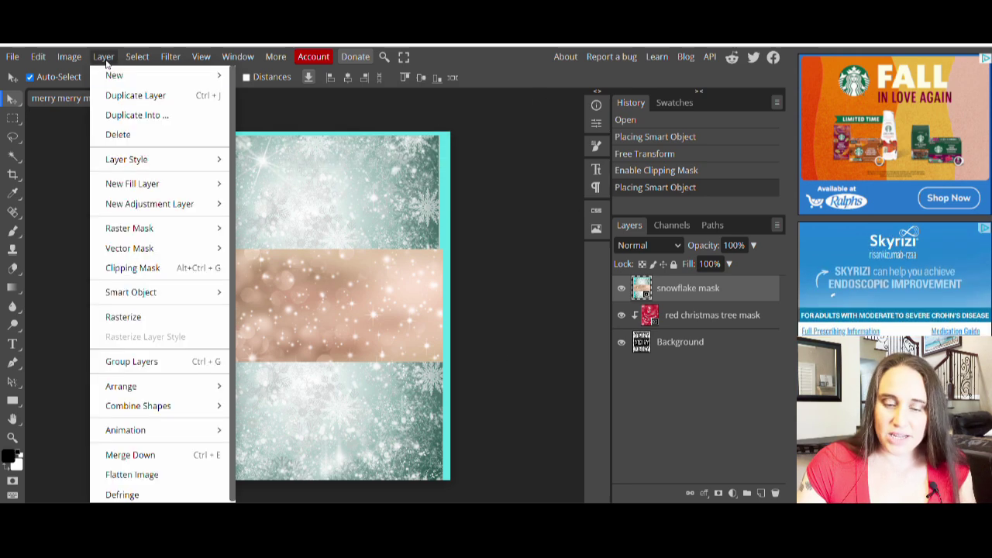
Step: Clip the snowflake layer to the MERRY letters and export it as PNG 'merry snowflakes'
click(108, 268)
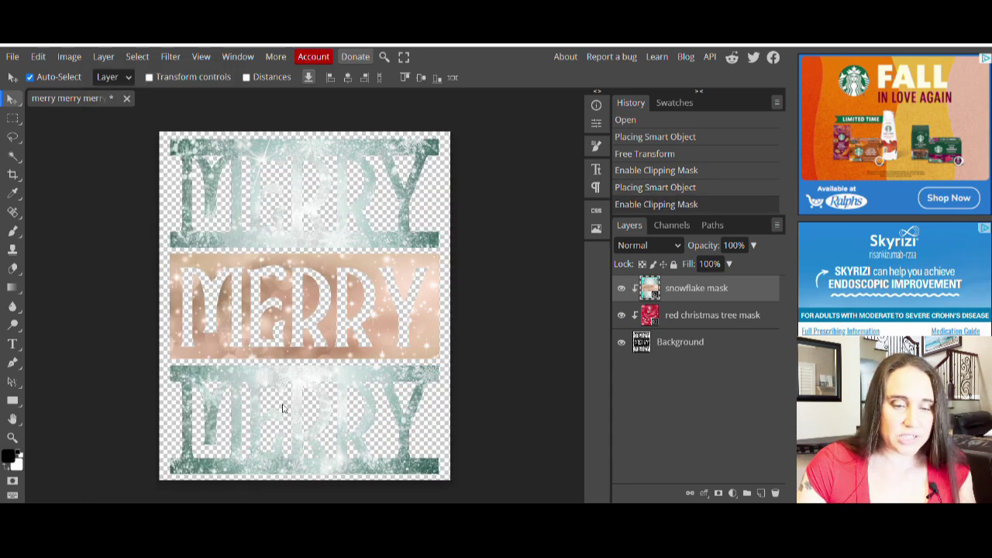
click(14, 59)
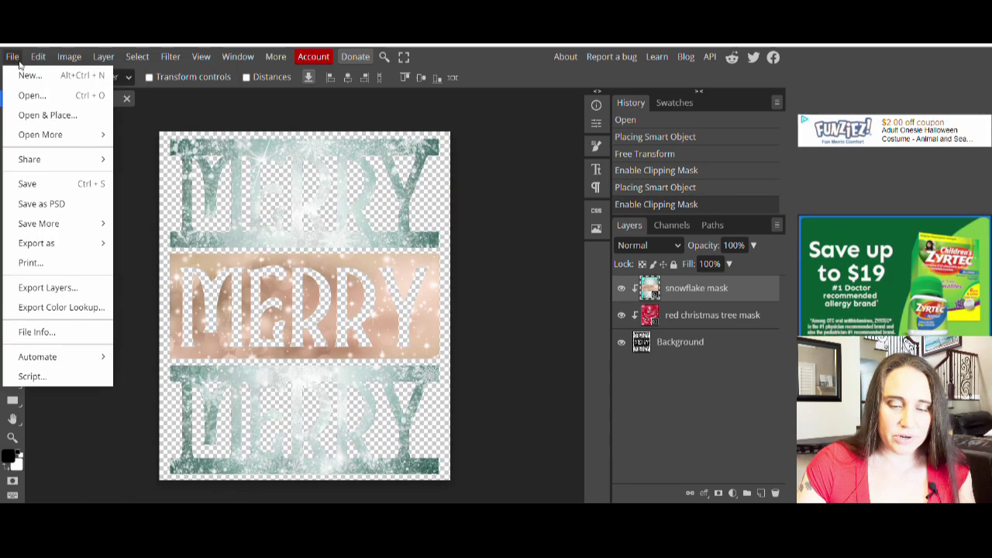
mouse_move(100, 245)
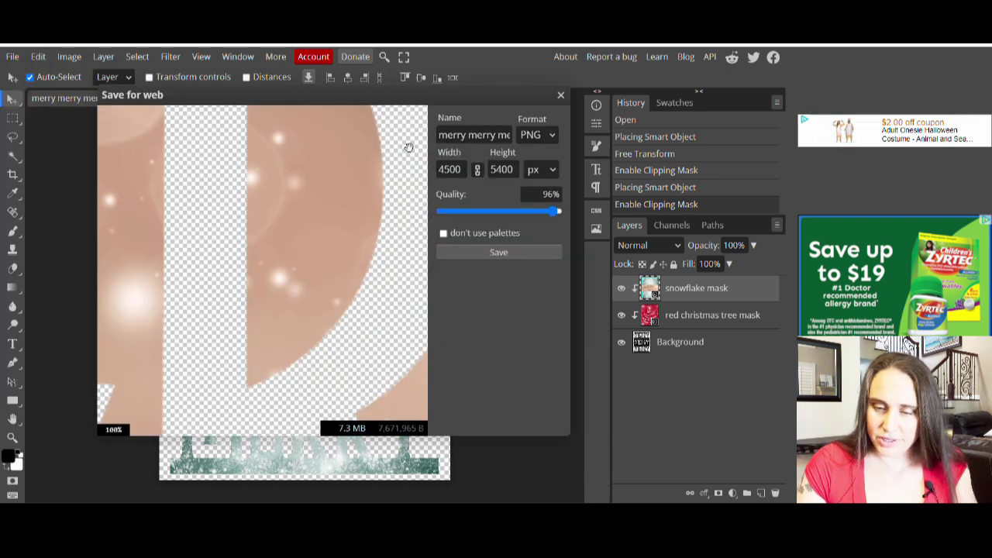
click(463, 135)
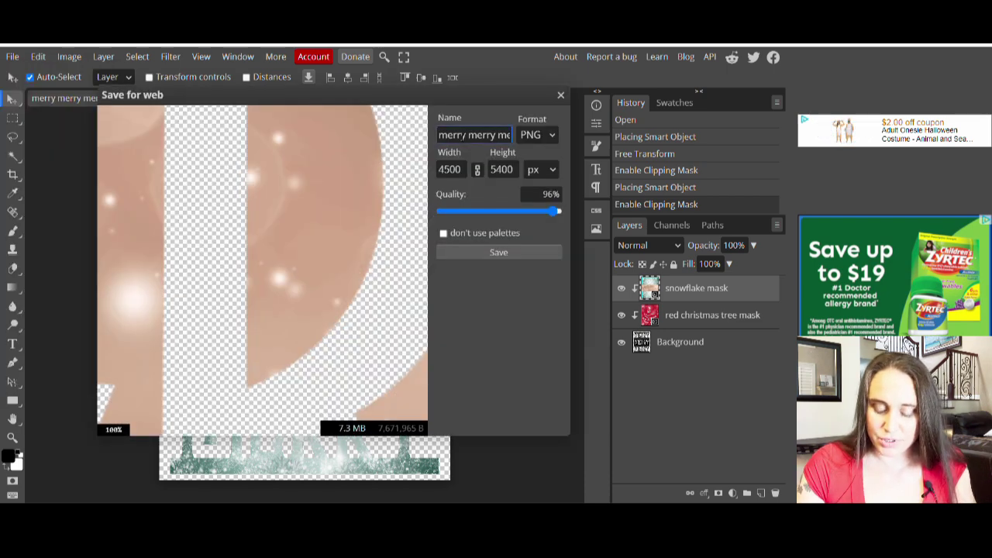
key(ctrl+a)
text(merry )
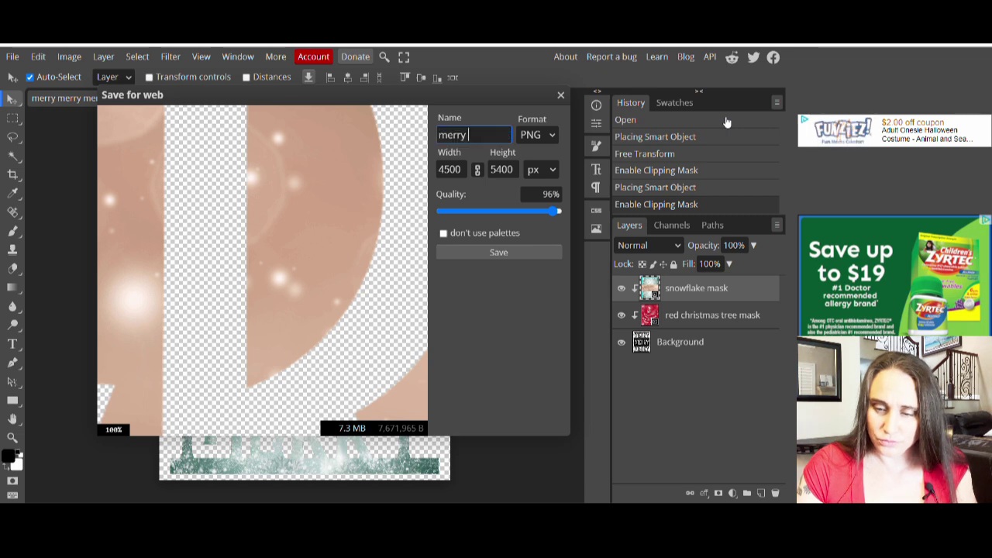
text(snowflak)
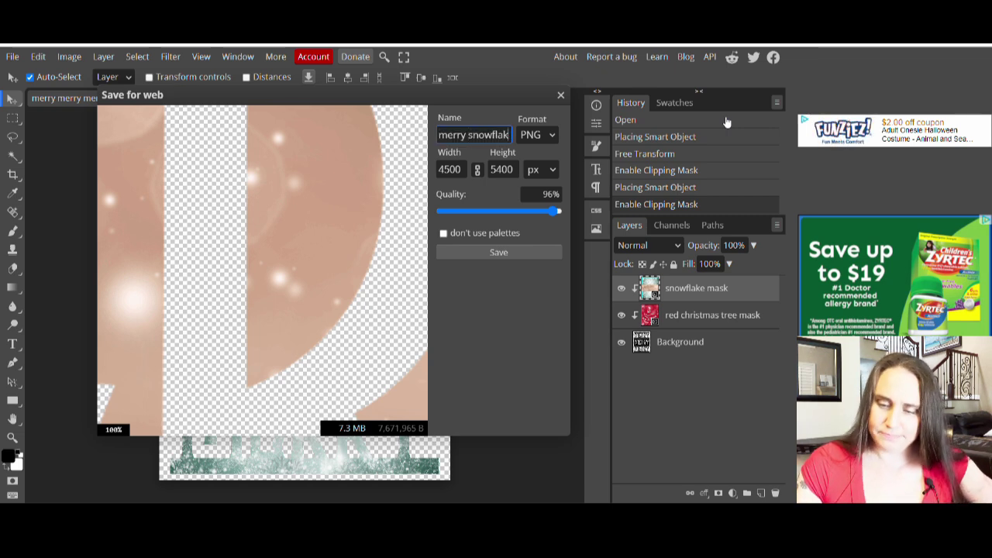
text(es)
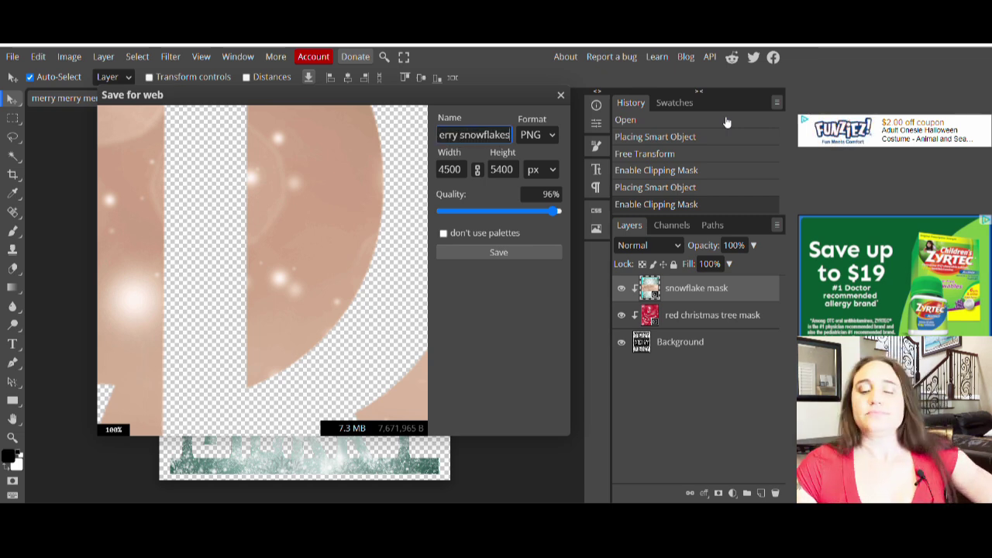
click(494, 253)
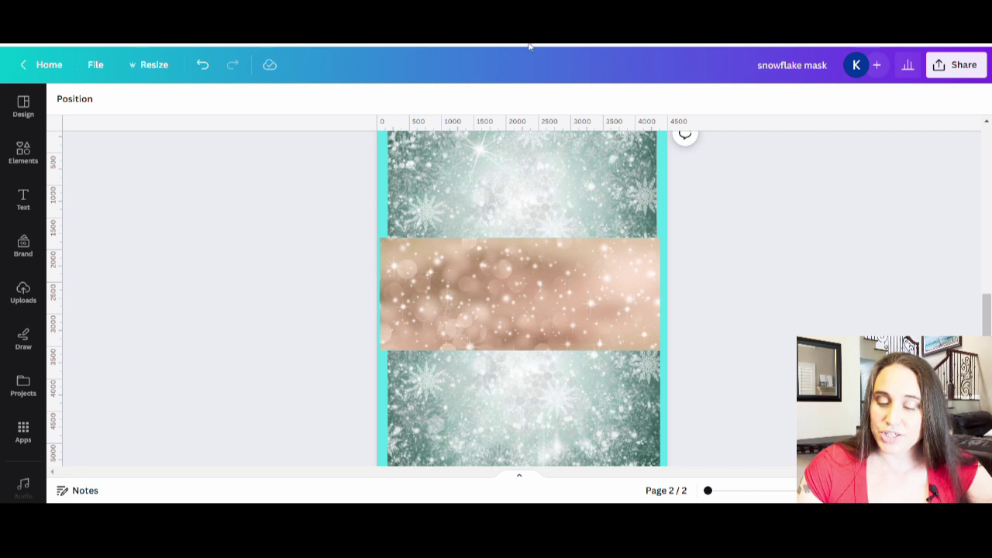
Step: Add page 3 to the design and set its background to black from Default colors
scroll(543, 294, down, 2)
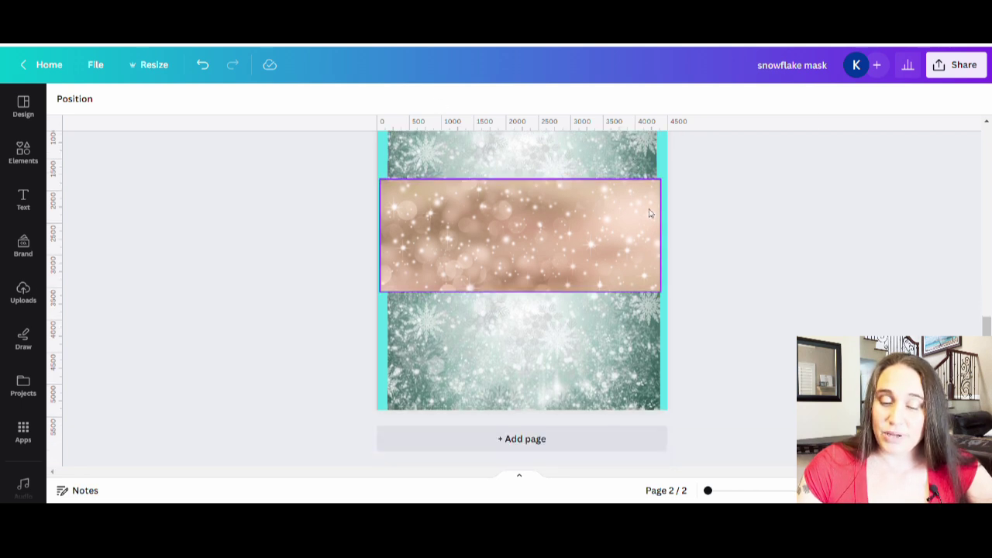
click(479, 432)
scroll(570, 359, up, 2)
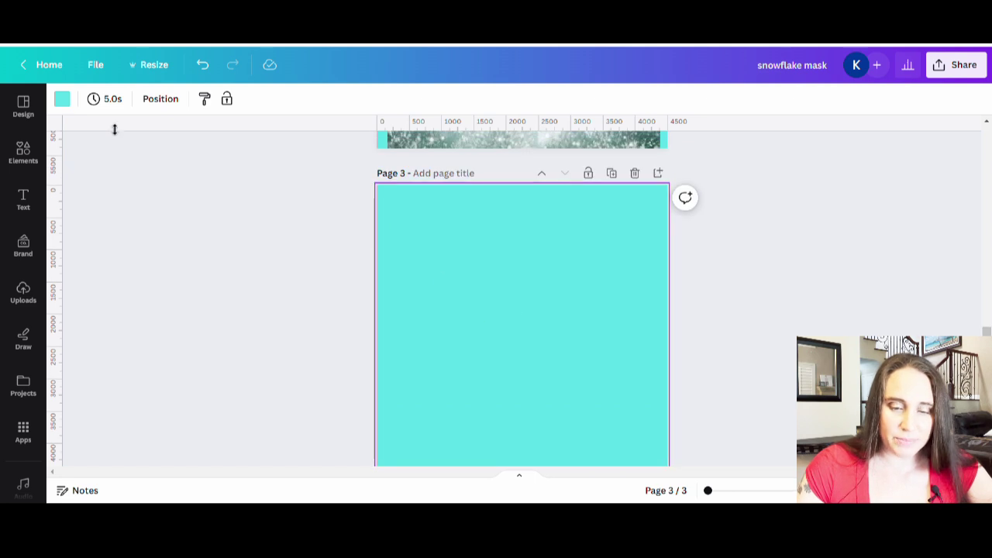
click(63, 99)
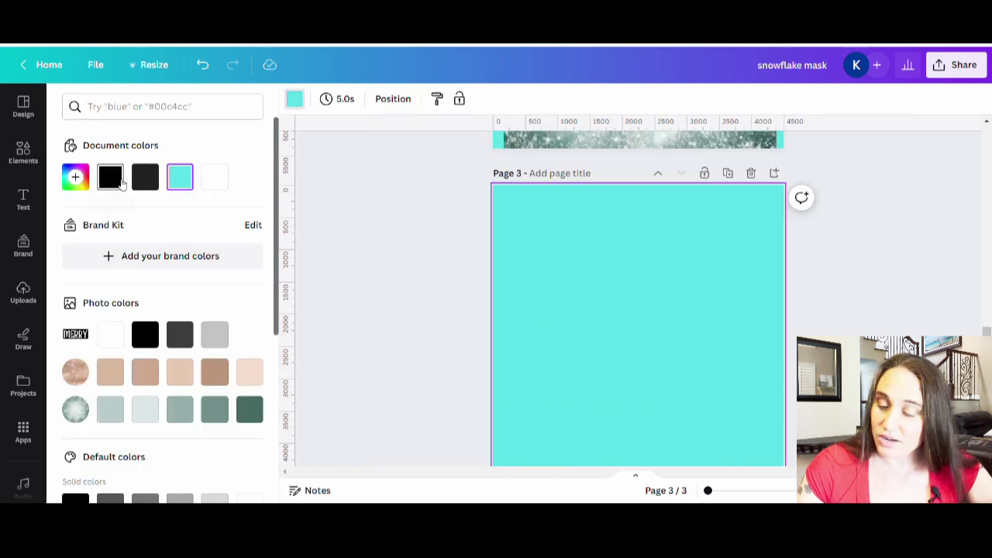
scroll(125, 341, down, 3)
click(76, 312)
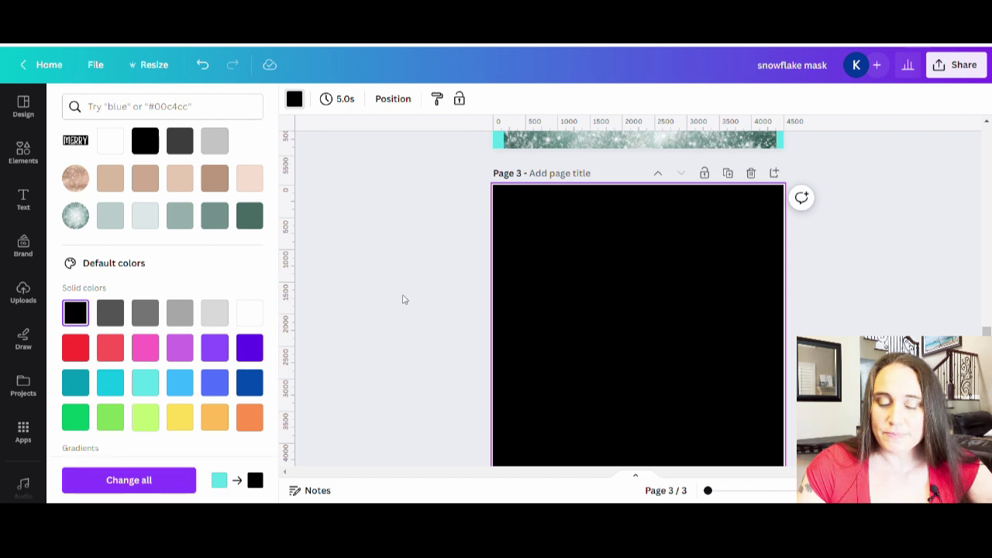
click(520, 261)
scroll(521, 258, down, 3)
scroll(555, 264, up, 2)
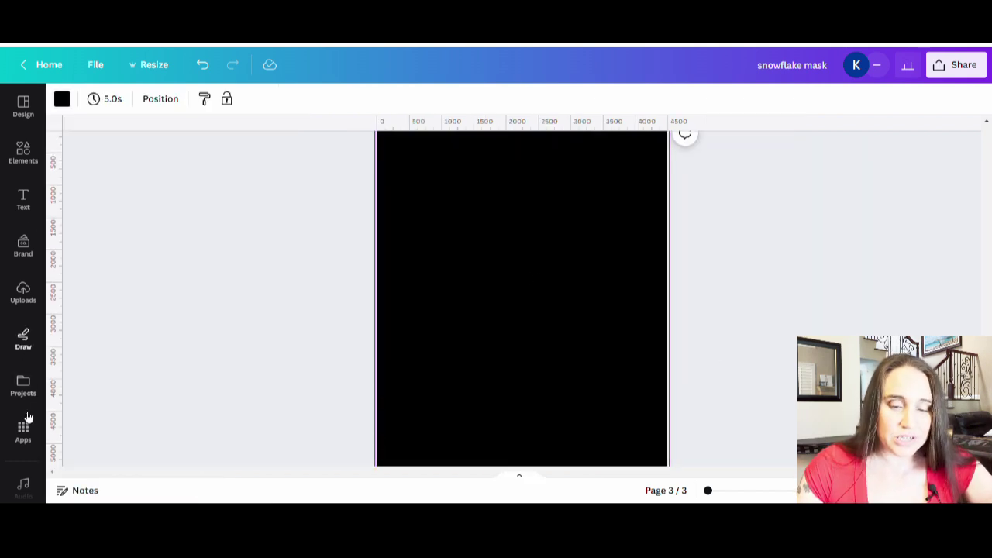
click(23, 293)
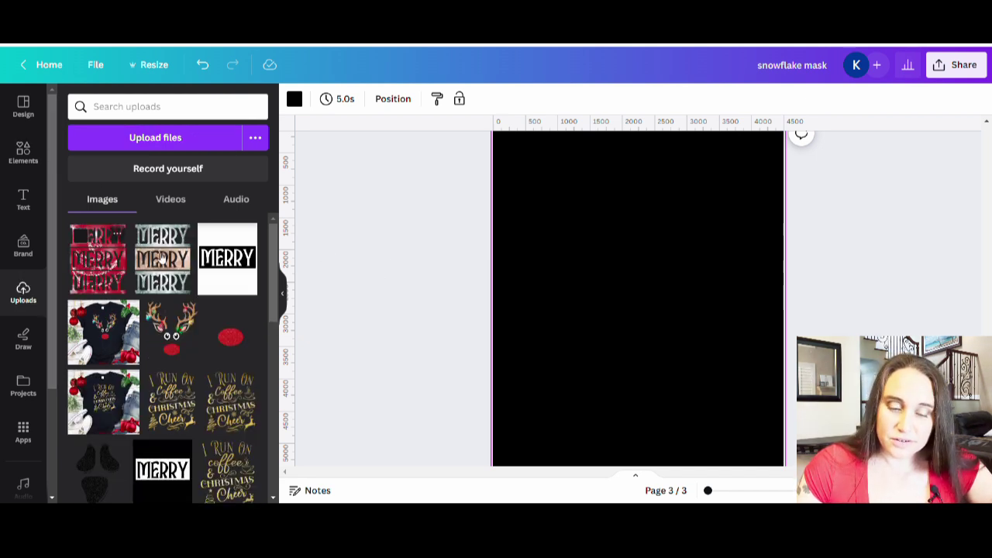
click(180, 271)
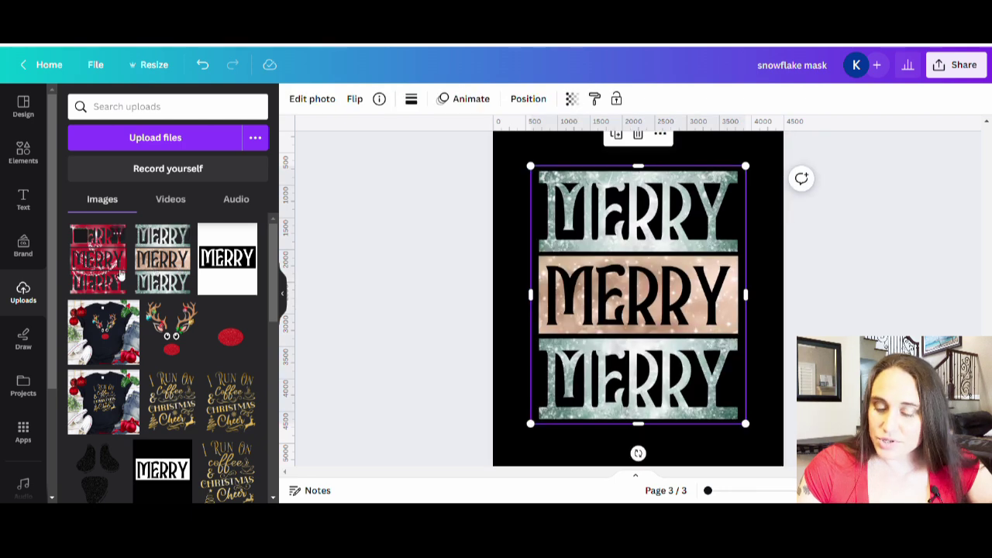
click(121, 276)
click(284, 294)
scroll(293, 281, down, 2)
scroll(293, 281, down, 1)
click(538, 434)
scroll(532, 442, up, 3)
click(536, 225)
drag(536, 225, 577, 431)
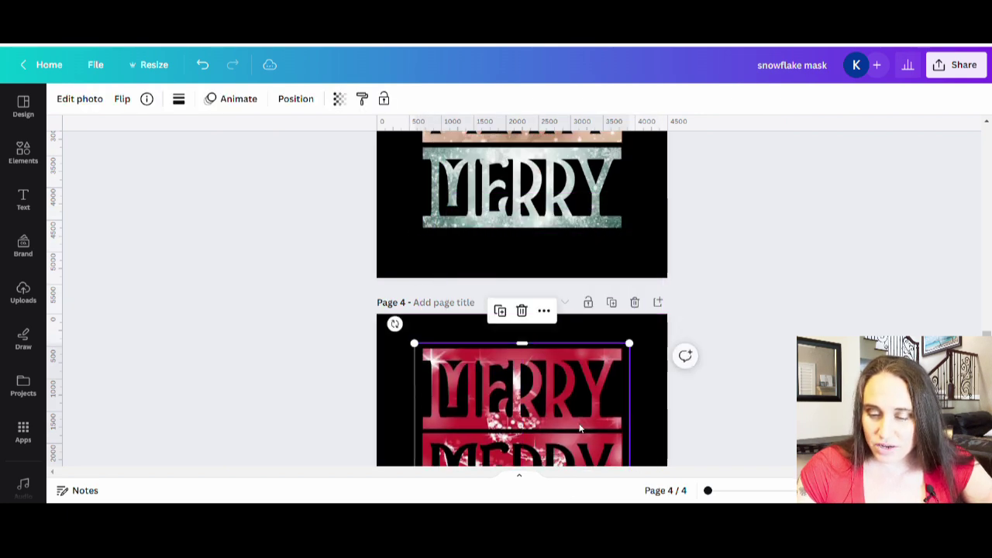
scroll(577, 431, up, 3)
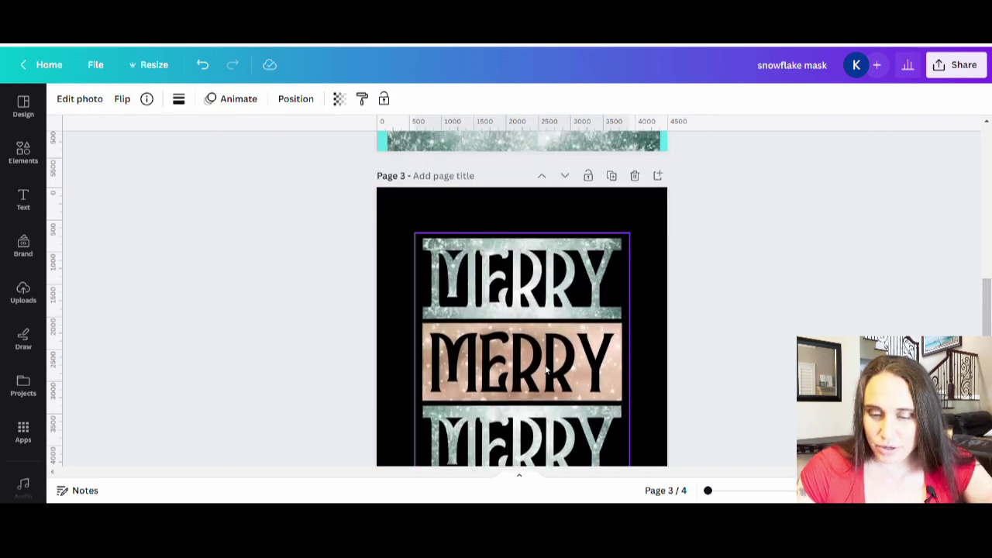
click(647, 349)
drag(573, 372, 535, 332)
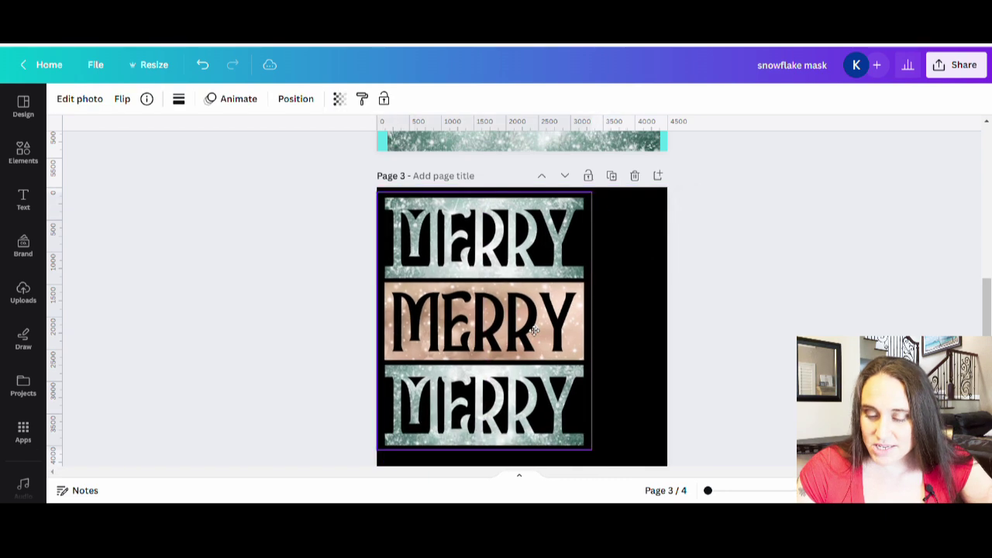
scroll(535, 331, down, 2)
drag(594, 387, 641, 491)
scroll(691, 366, up, 2)
drag(587, 426, 584, 416)
scroll(698, 364, down, 2)
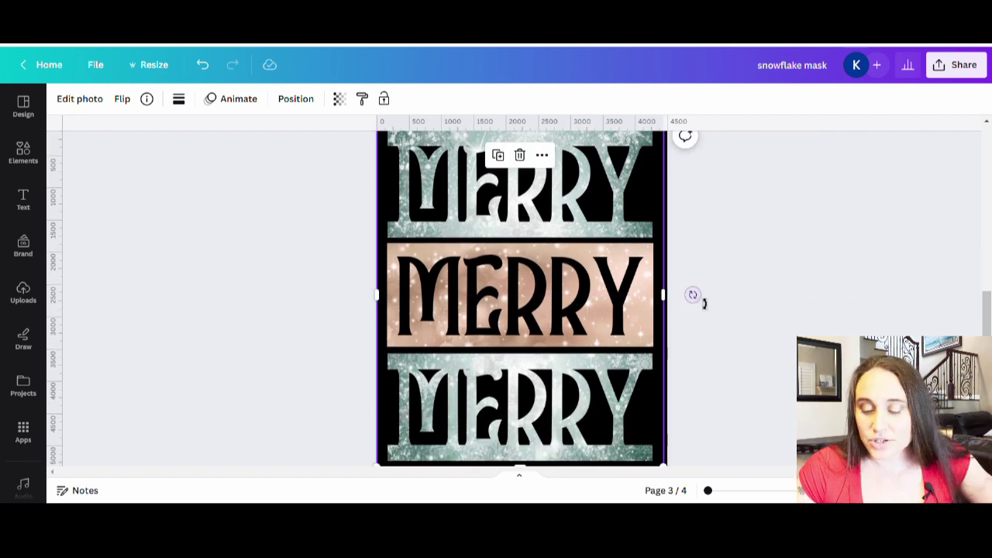
drag(567, 376, 574, 377)
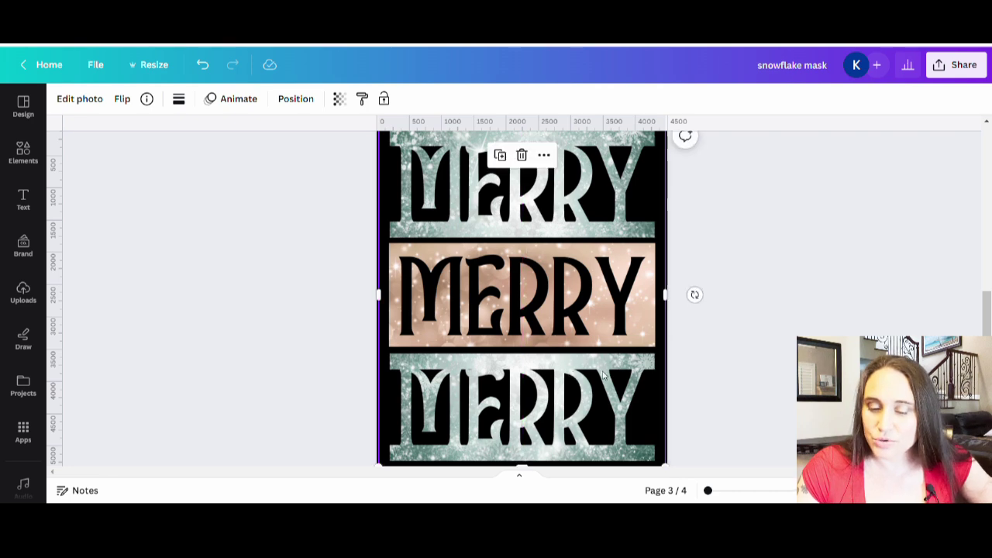
scroll(607, 375, down, 3)
scroll(768, 341, up, 4)
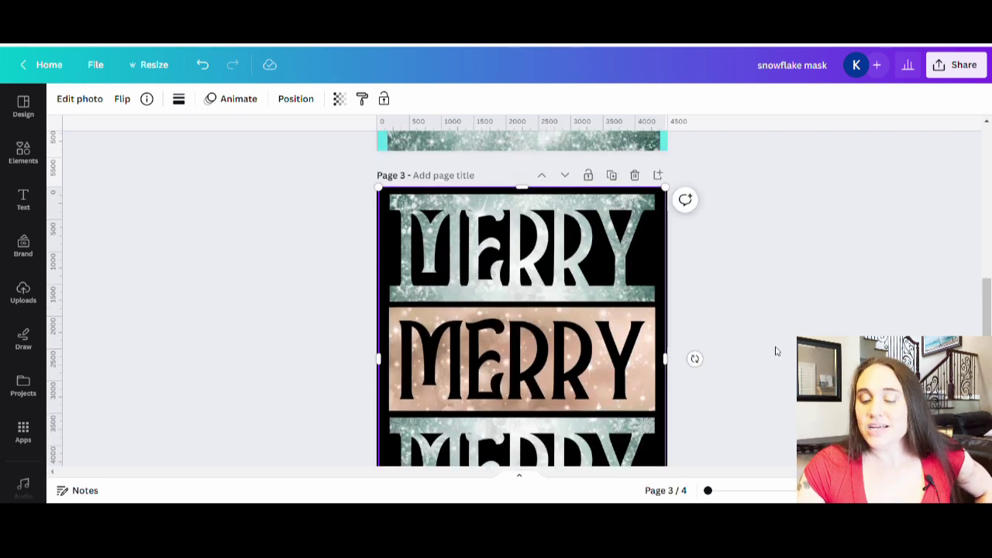
click(845, 327)
scroll(844, 329, up, 1)
scroll(843, 327, down, 2)
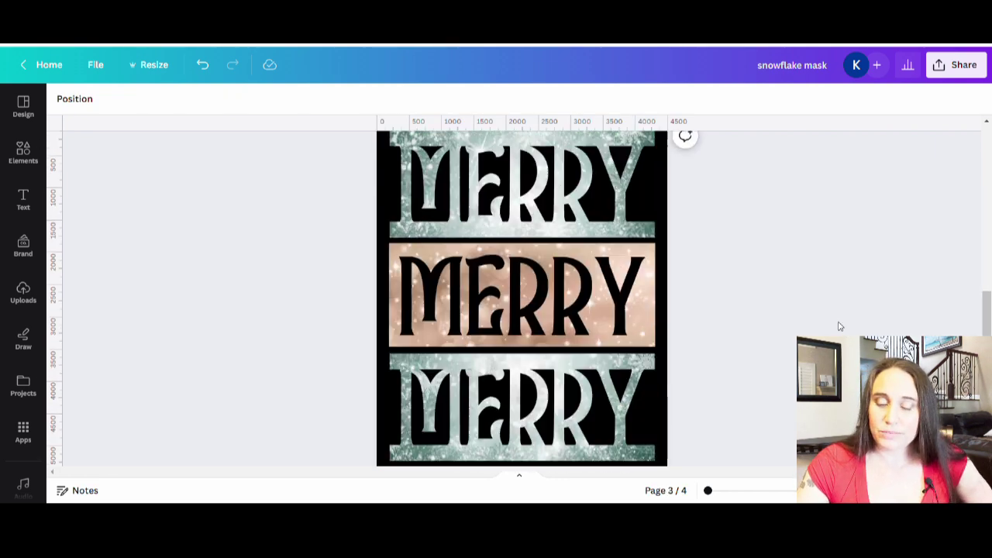
scroll(775, 256, up, 2)
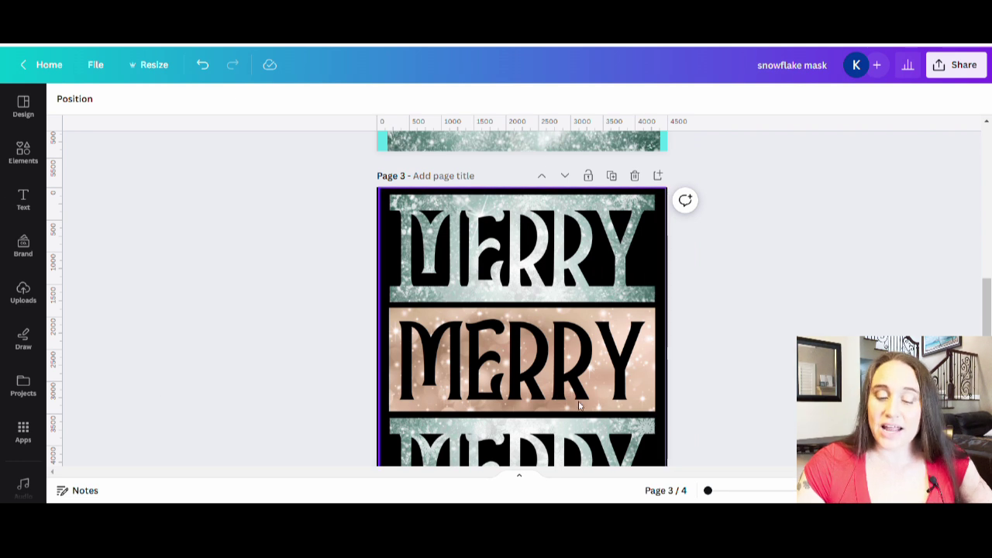
scroll(596, 348, down, 2)
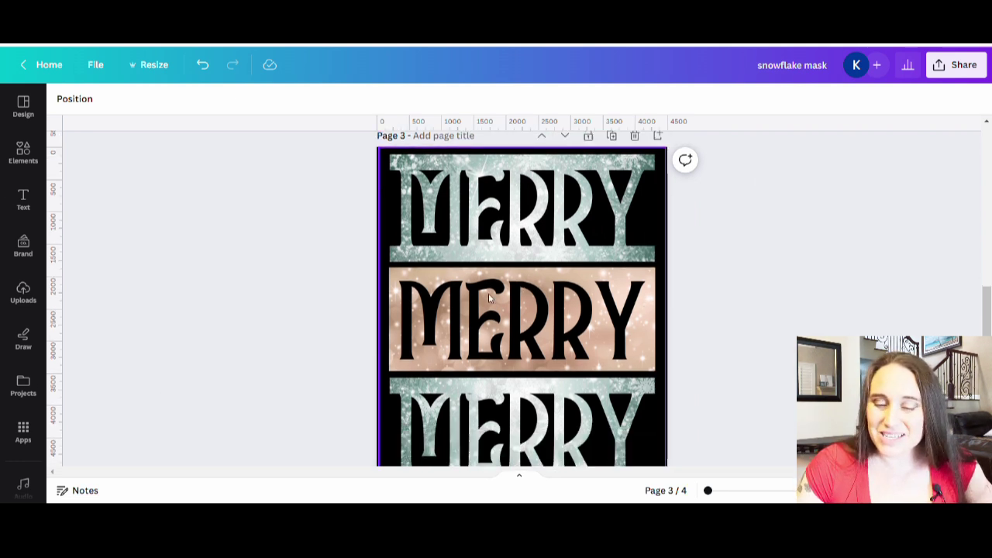
click(522, 271)
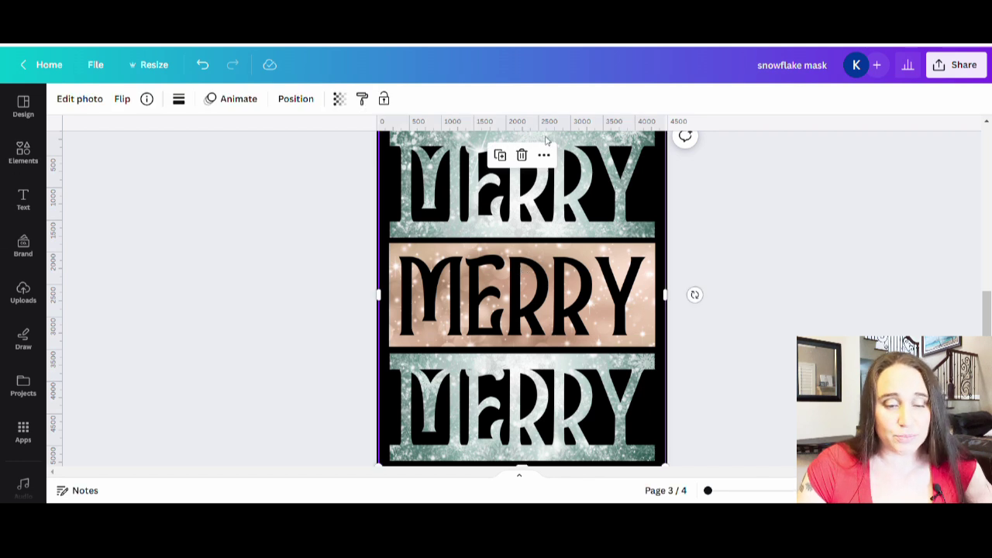
Step: Add a white (#FFFFFF) outline shadow of size 5 to the page 3 snowflake MERRY image
click(80, 99)
scroll(114, 301, down, 1)
scroll(114, 300, down, 2)
click(94, 342)
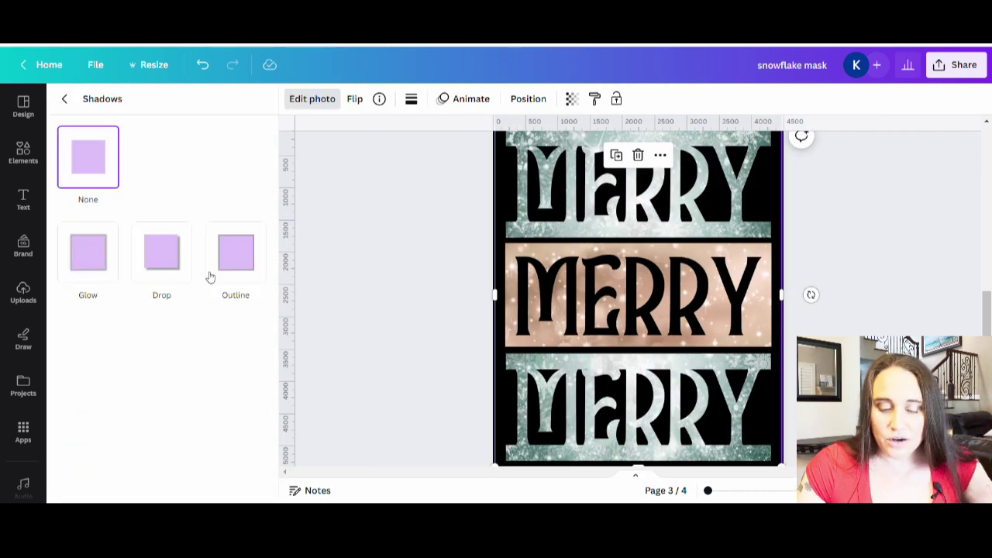
click(248, 268)
scroll(249, 268, down, 1)
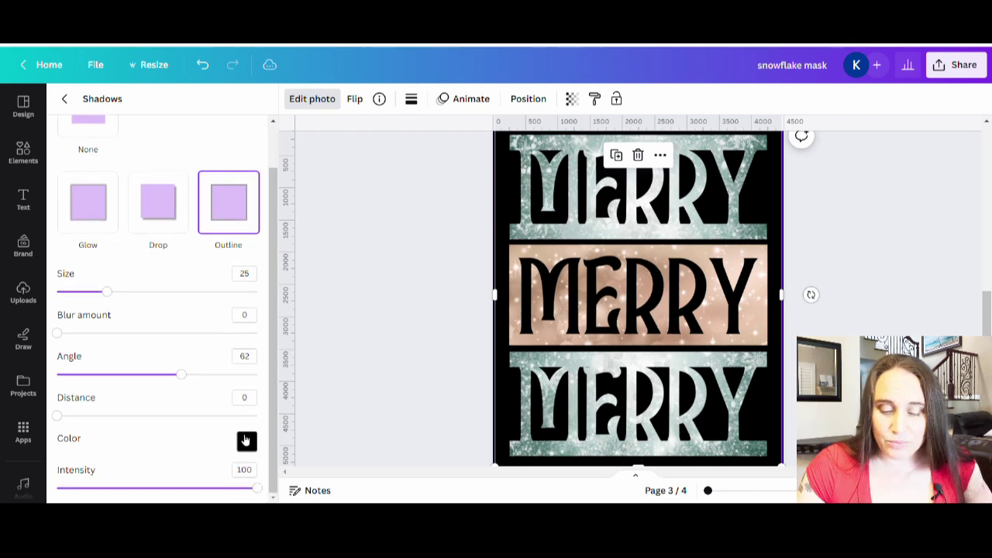
click(245, 440)
mouse_move(250, 371)
mouse_down()
mouse_move(248, 321)
mouse_move(228, 292)
mouse_up()
drag(93, 292, 69, 298)
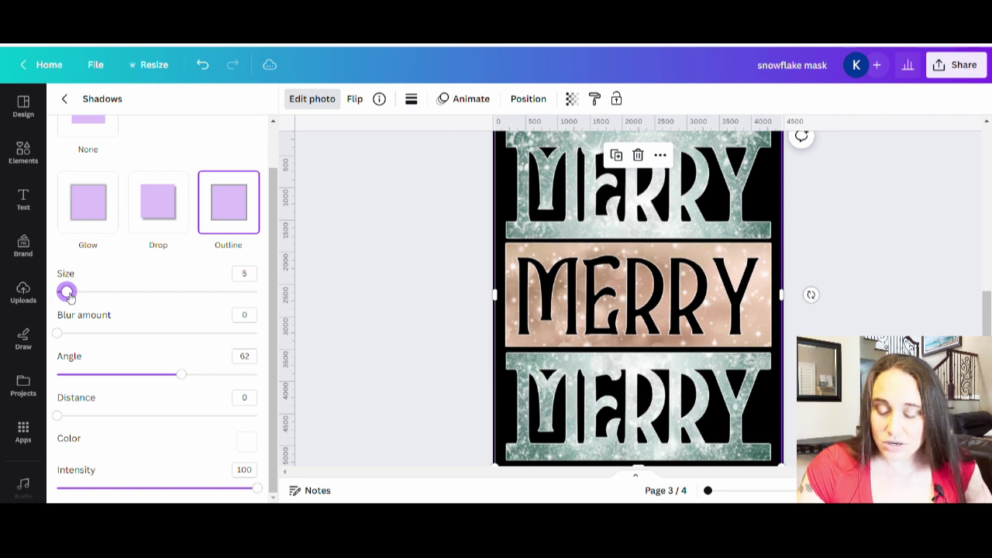
click(380, 339)
scroll(738, 339, up, 1)
scroll(738, 339, up, 1)
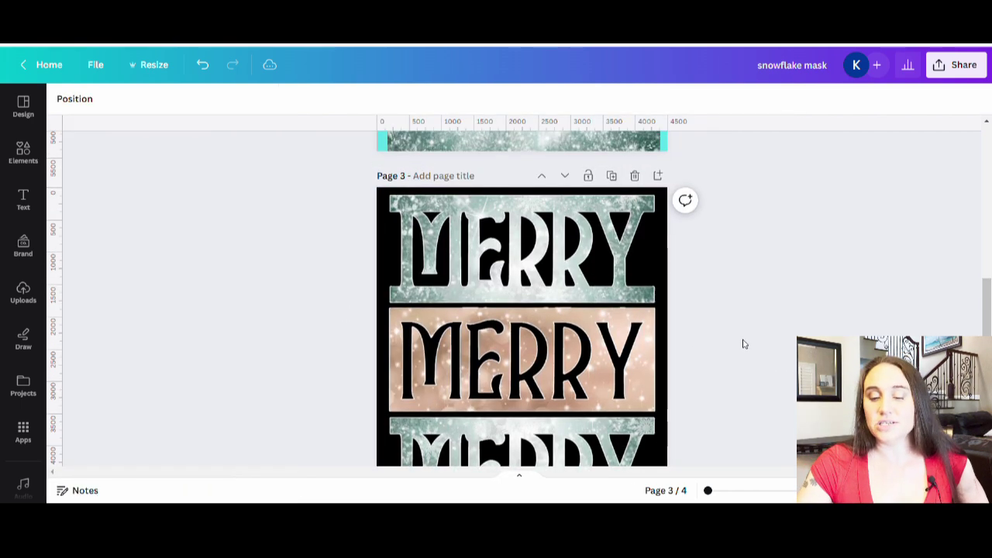
Step: Move the red sparkle MERRY image to the top-left, enlarge it to fill page 4, and centre it
scroll(746, 333, down, 2)
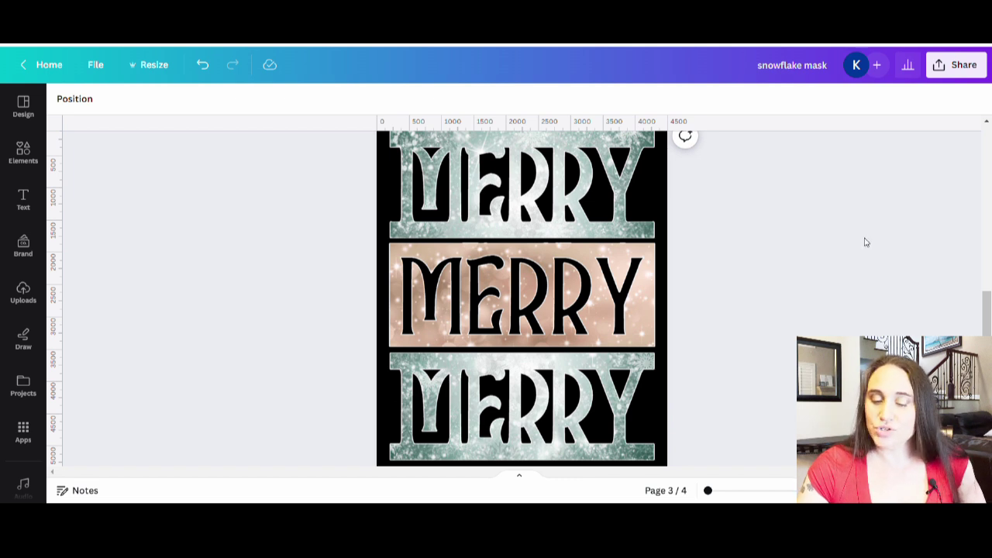
scroll(868, 252, up, 2)
scroll(872, 259, down, 1)
scroll(874, 262, down, 2)
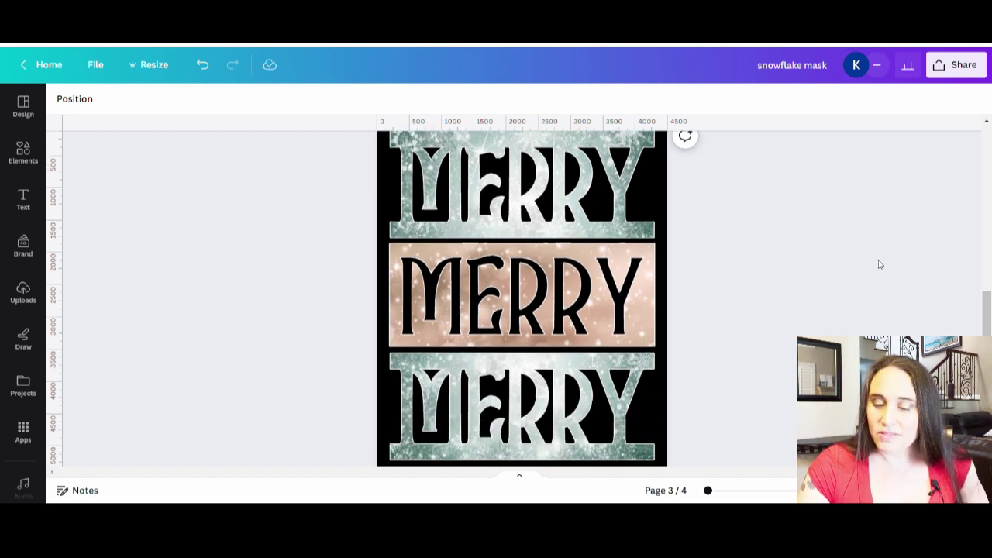
scroll(693, 166, down, 14)
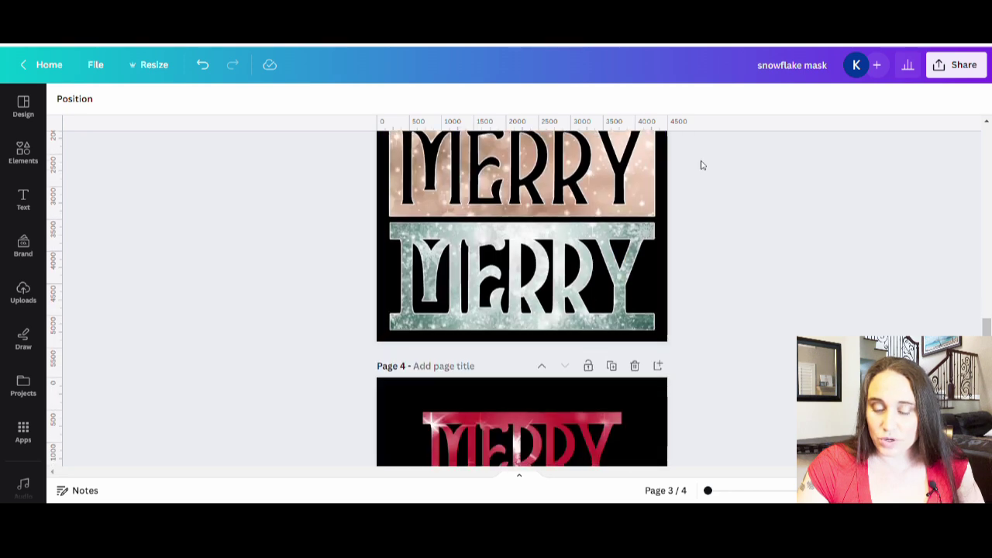
scroll(599, 310, up, 2)
drag(598, 310, 567, 283)
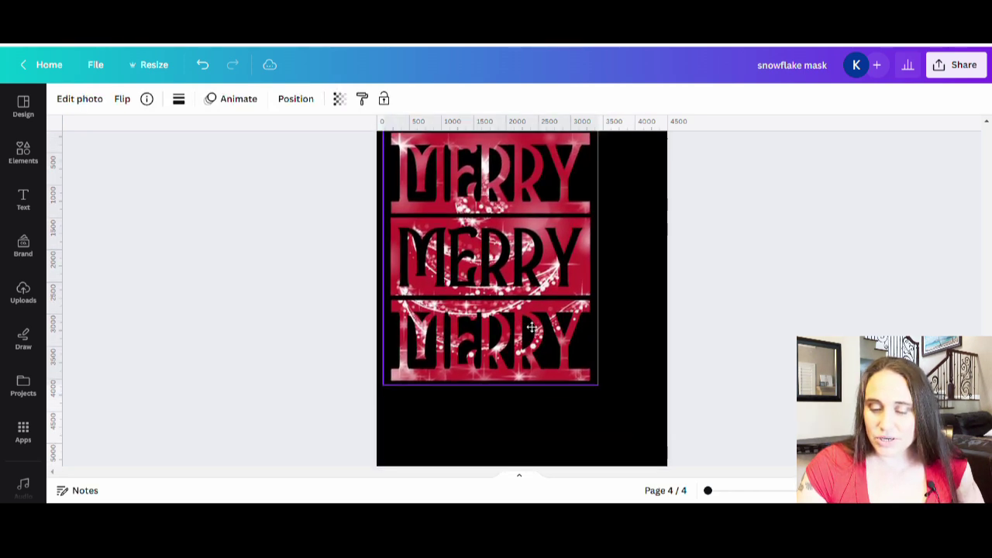
drag(605, 387, 653, 468)
scroll(685, 419, up, 3)
drag(592, 431, 585, 434)
Step: Select page 4 itself rather than the enlarged MERRY image
scroll(586, 434, down, 2)
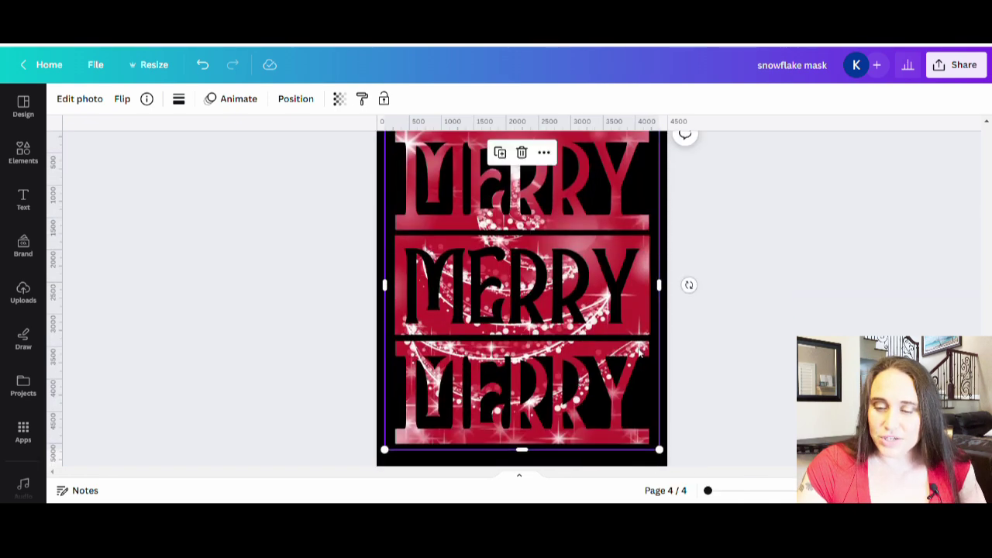
scroll(544, 252, up, 3)
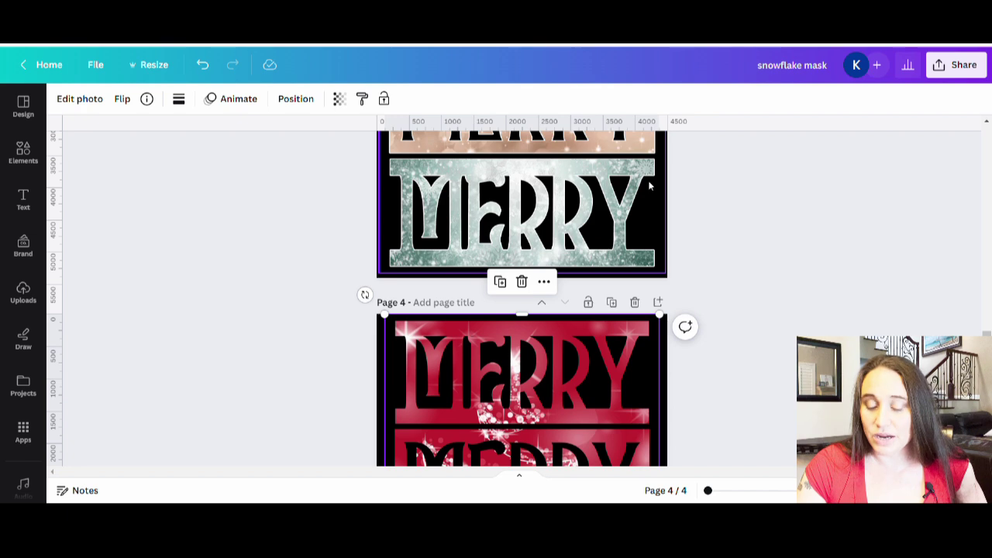
scroll(691, 332, down, 3)
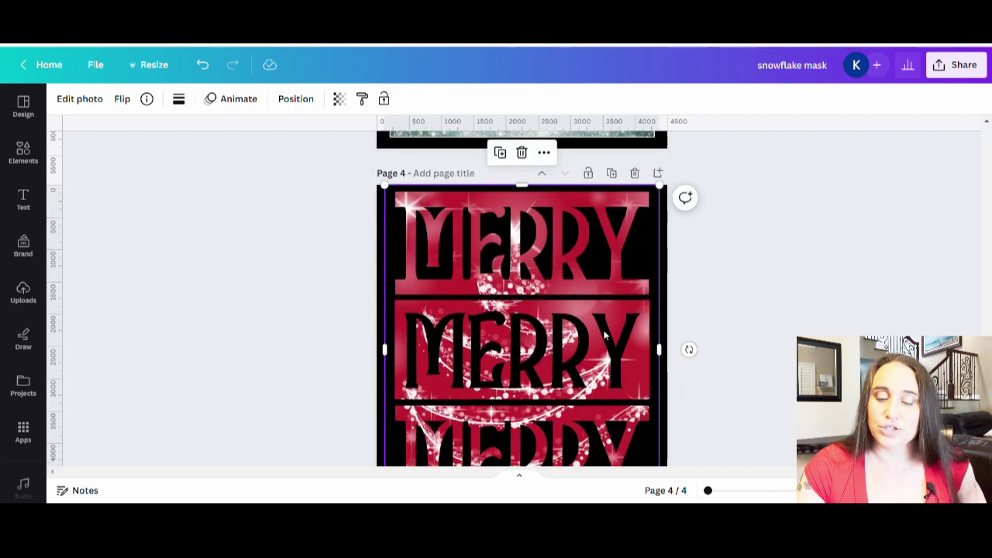
scroll(605, 336, down, 2)
click(633, 466)
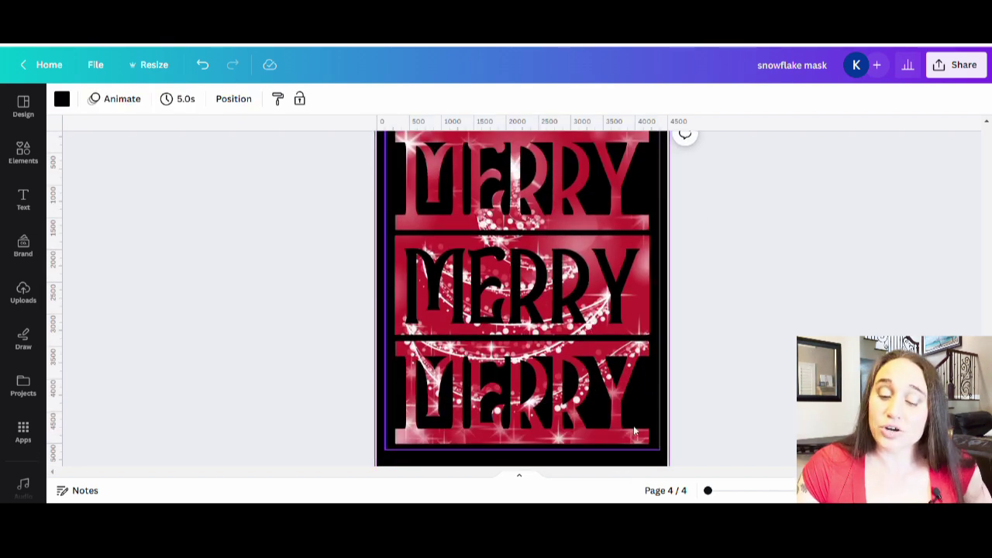
scroll(483, 237, up, 3)
scroll(604, 309, down, 3)
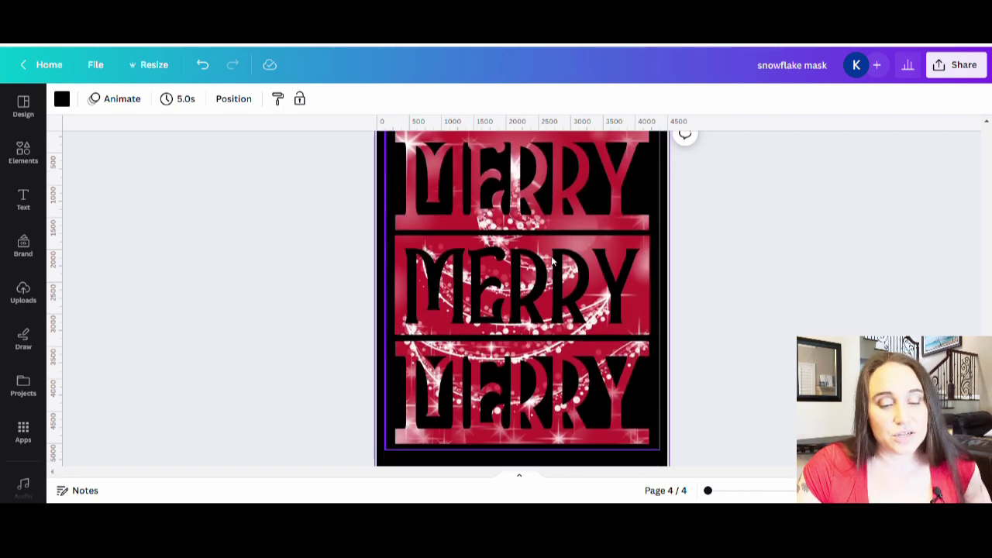
scroll(528, 255, down, 2)
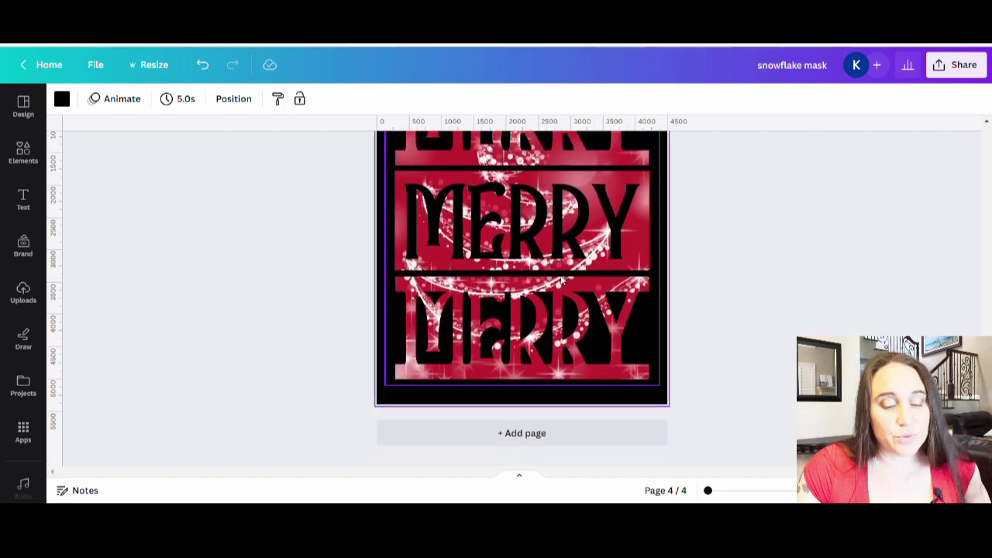
Step: Switch page 4's background from black to white, then reselect the red MERRY image
click(62, 99)
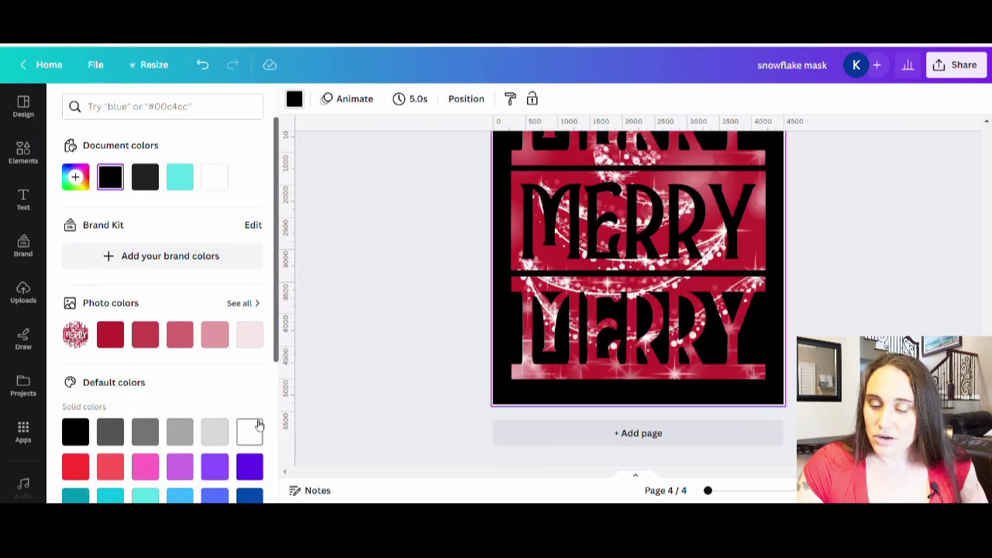
click(256, 427)
click(385, 315)
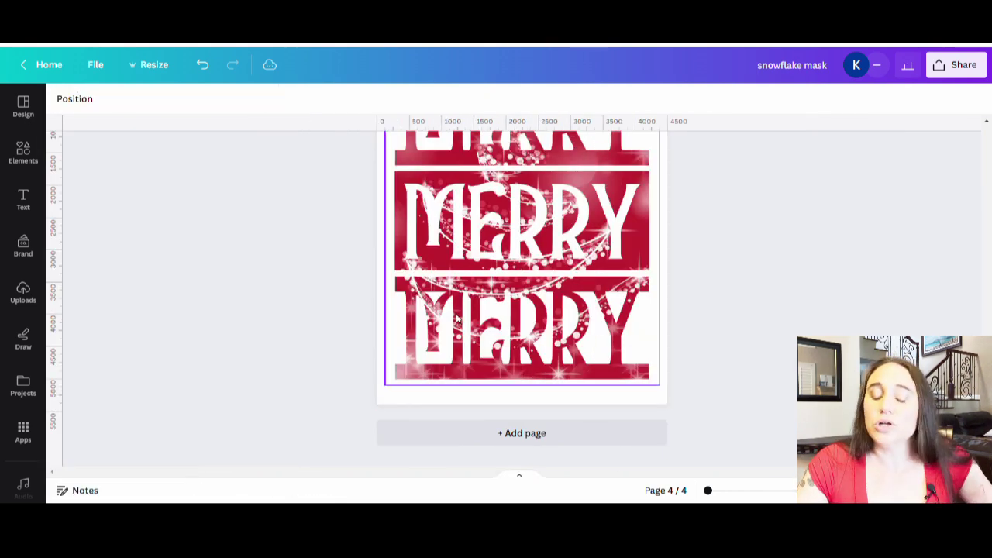
scroll(710, 318, up, 3)
scroll(709, 318, up, 2)
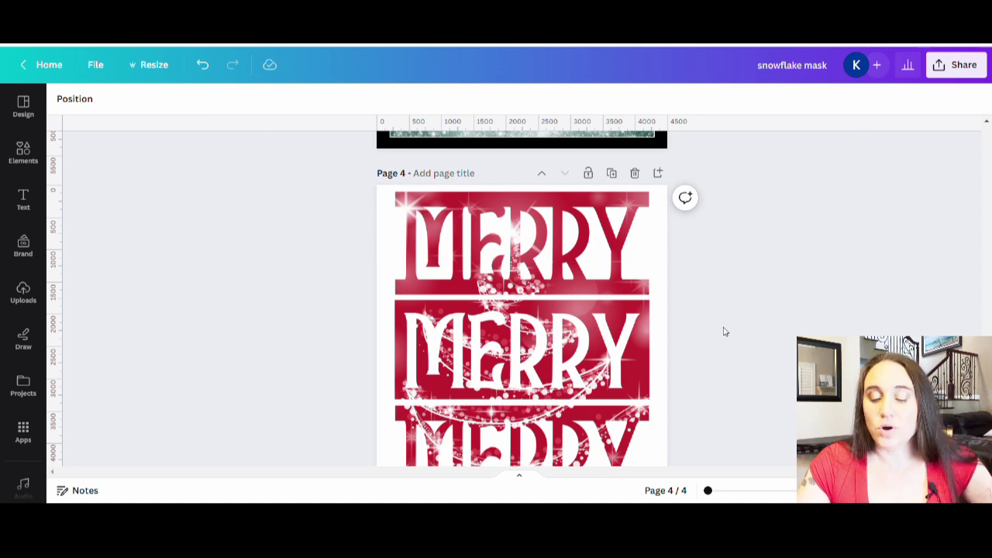
scroll(709, 310, down, 2)
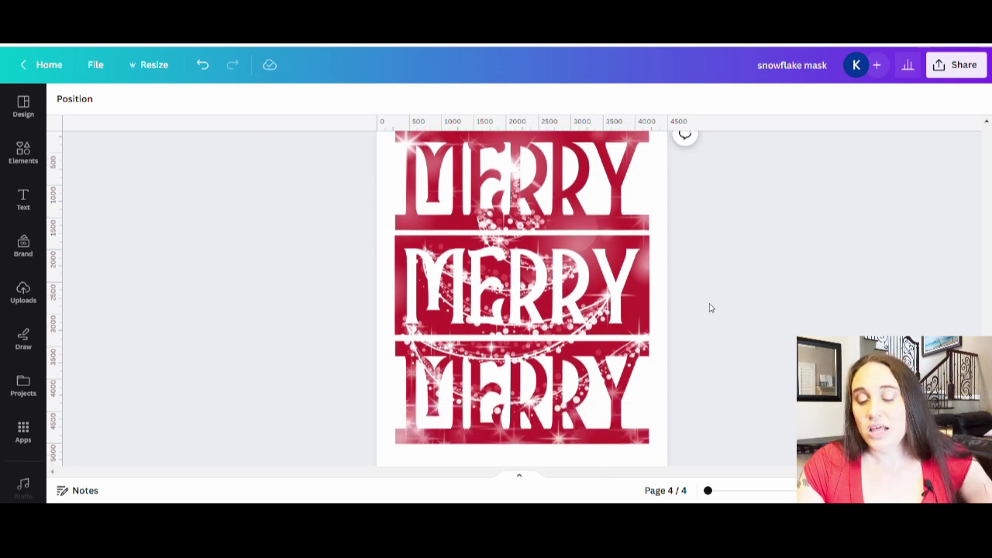
scroll(709, 308, up, 2)
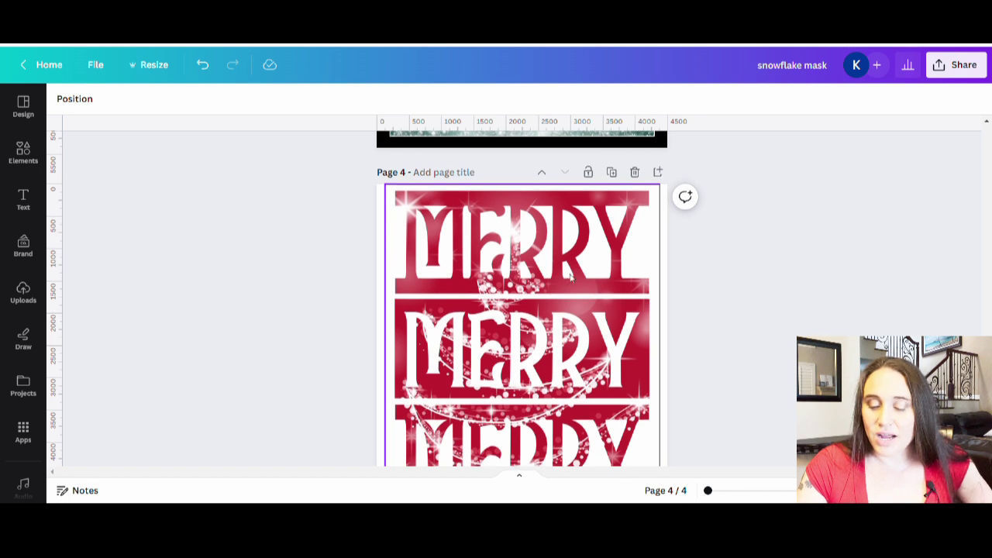
scroll(655, 240, down, 2)
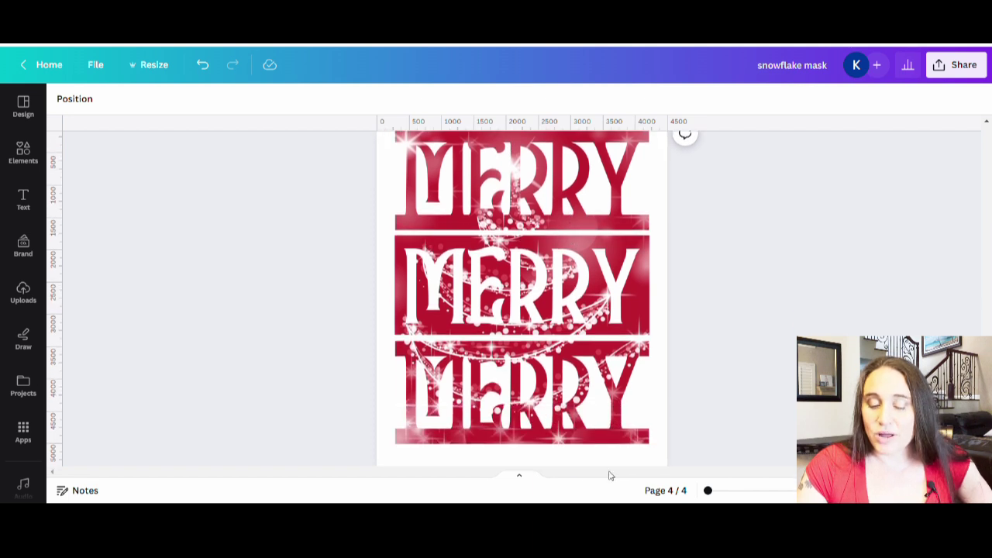
click(649, 273)
Step: Add a dark red #BF3232 outline shadow at size 8 to the red MERRY image
click(95, 99)
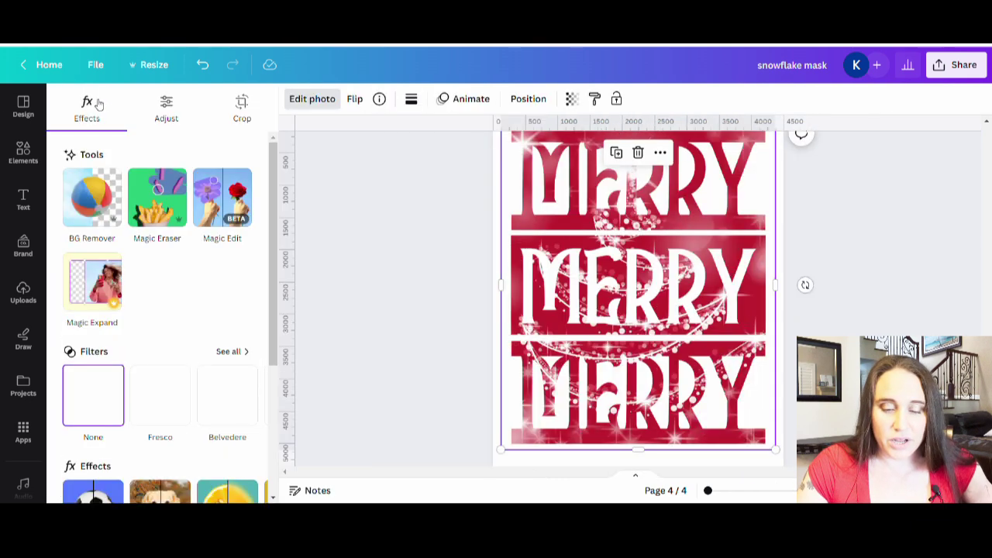
click(87, 493)
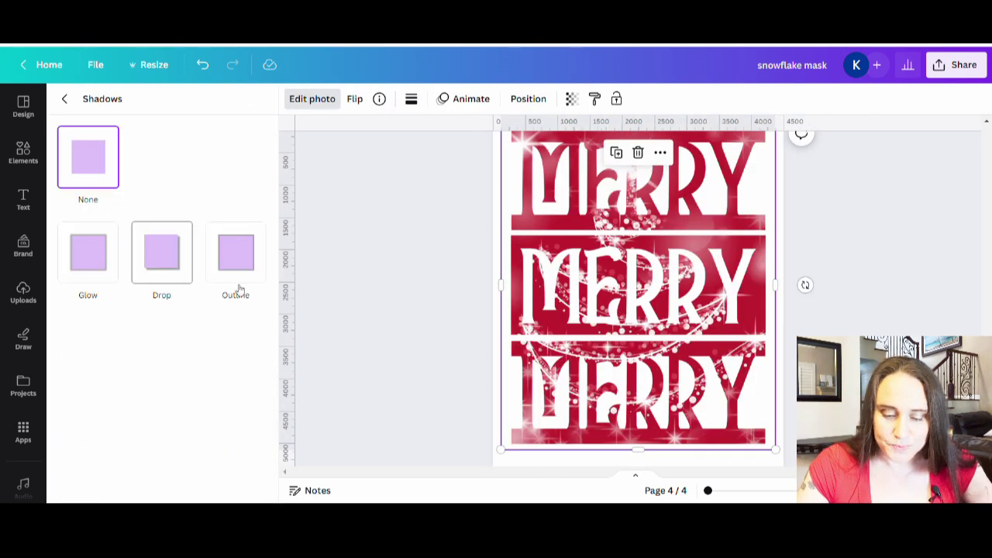
click(252, 256)
scroll(244, 264, down, 1)
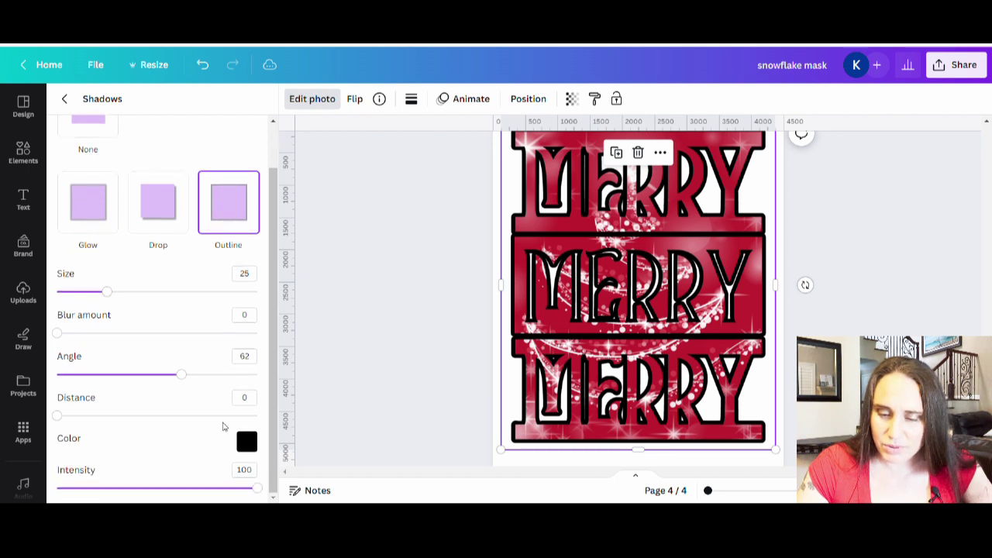
click(248, 443)
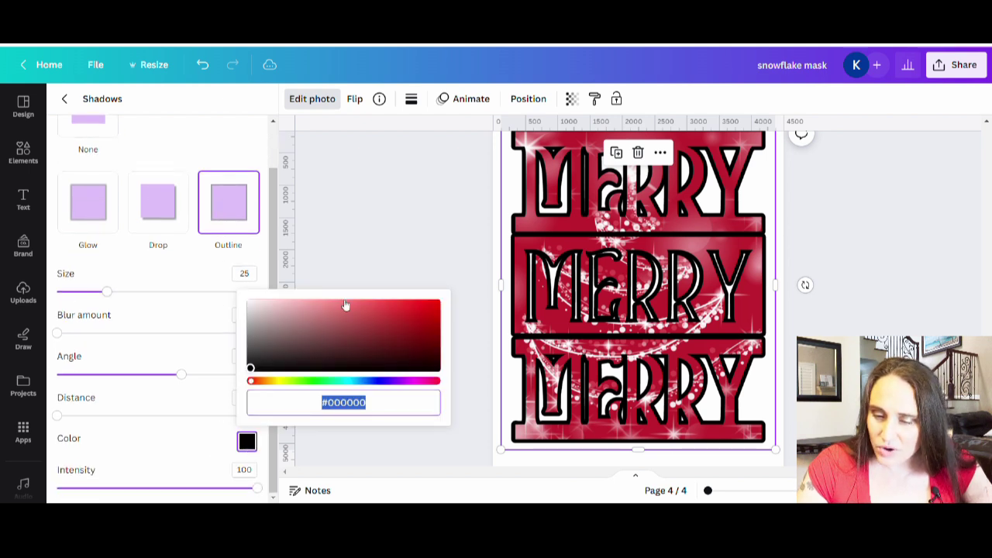
click(383, 304)
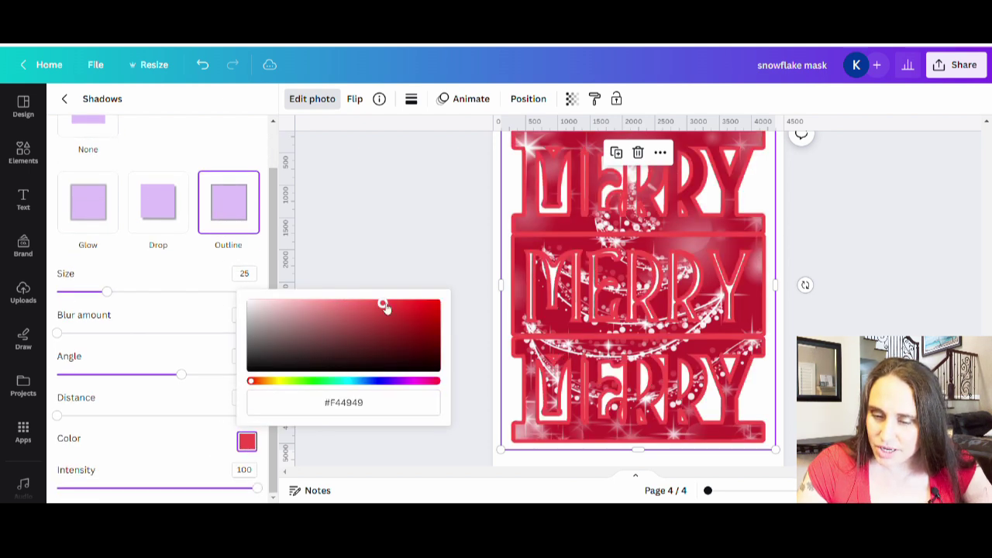
drag(383, 304, 389, 318)
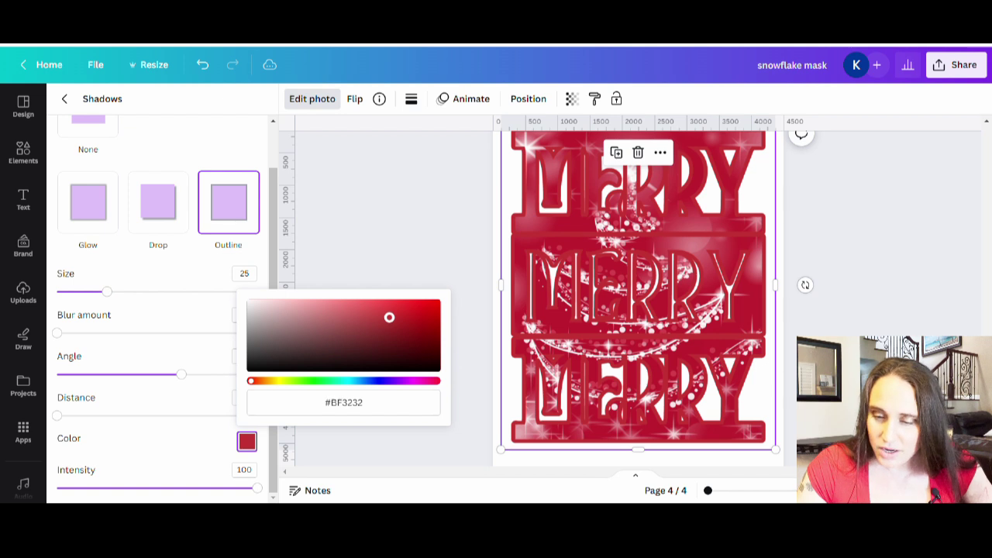
click(76, 293)
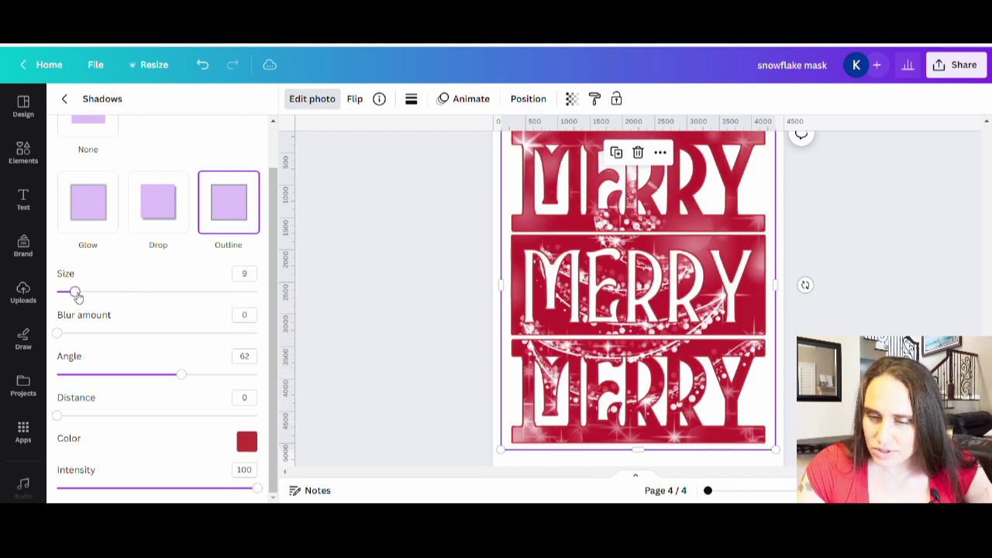
click(75, 293)
drag(77, 296, 75, 295)
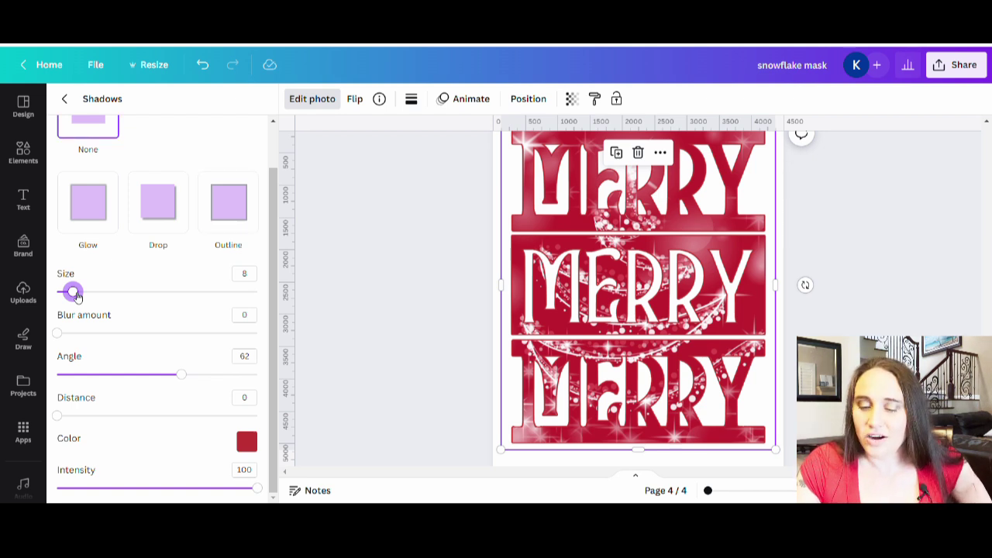
click(419, 288)
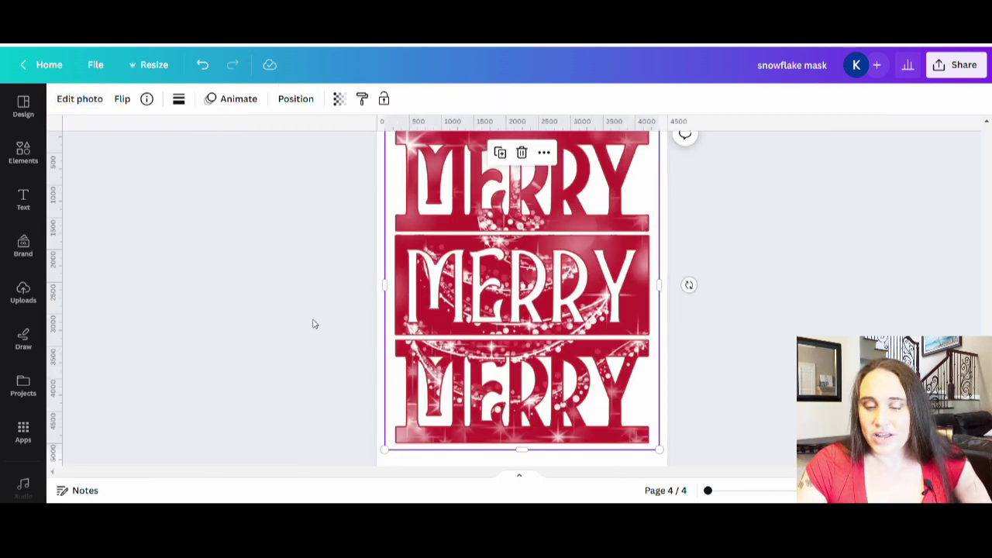
Step: Append a new blank white page 5 below the red MERRY page
scroll(892, 295, up, 2)
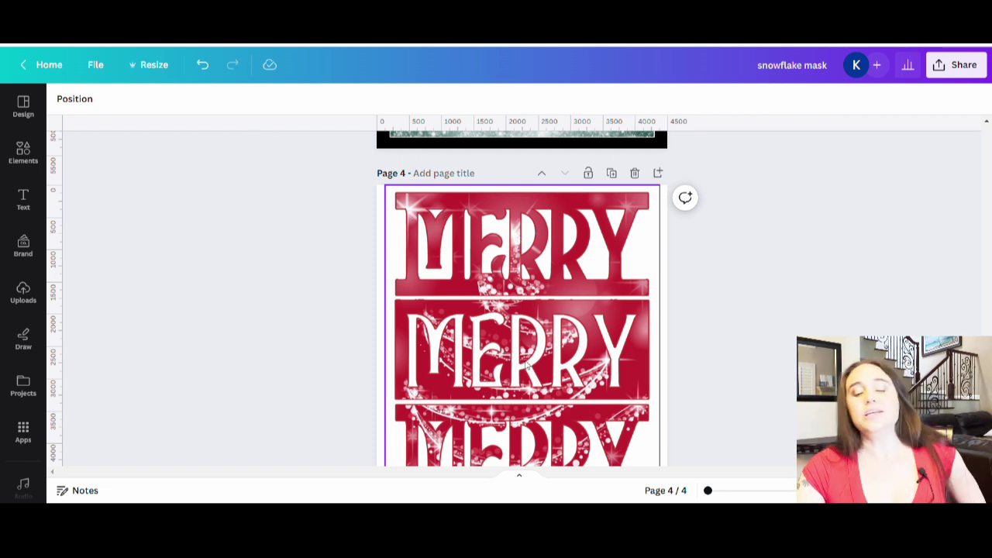
scroll(457, 397, down, 2)
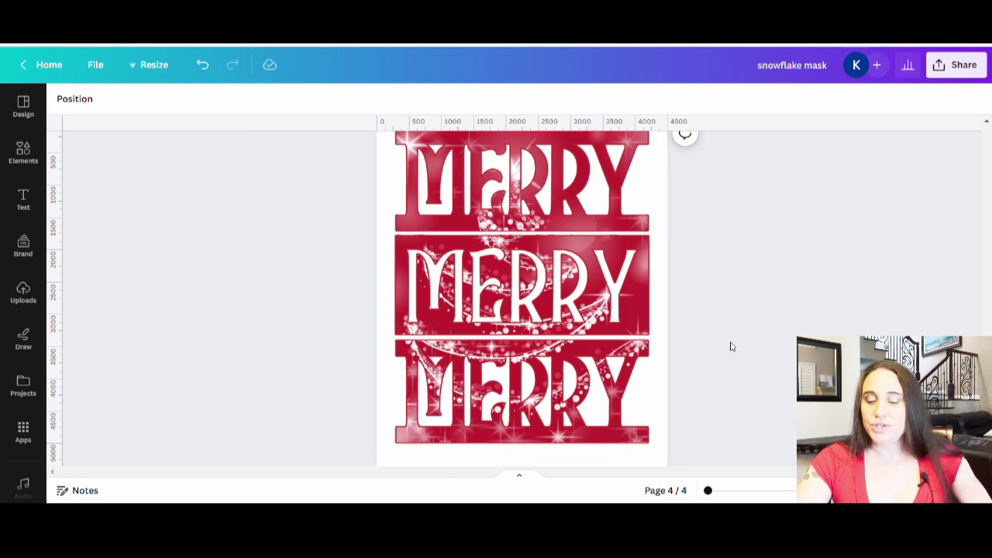
scroll(729, 345, up, 2)
scroll(732, 341, down, 2)
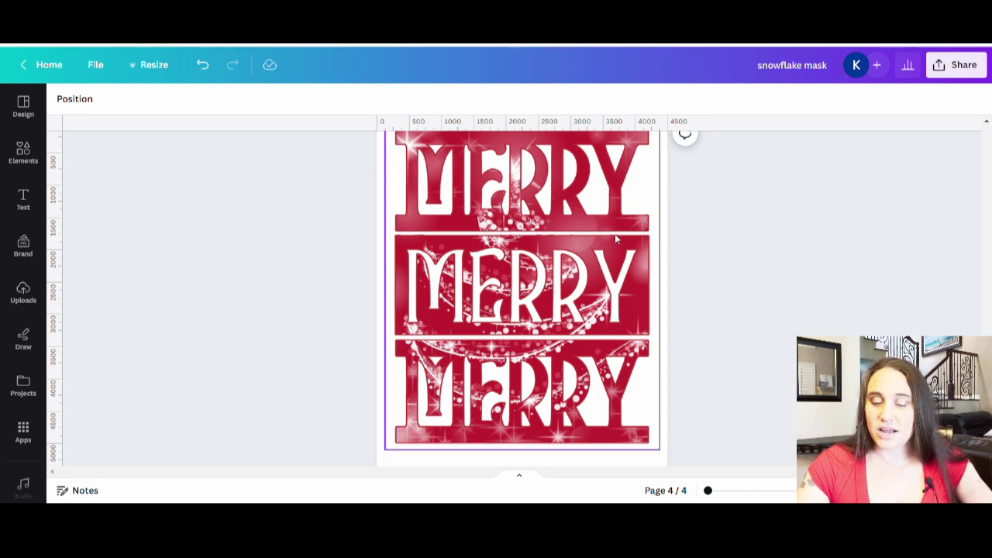
scroll(676, 406, up, 3)
scroll(668, 409, down, 3)
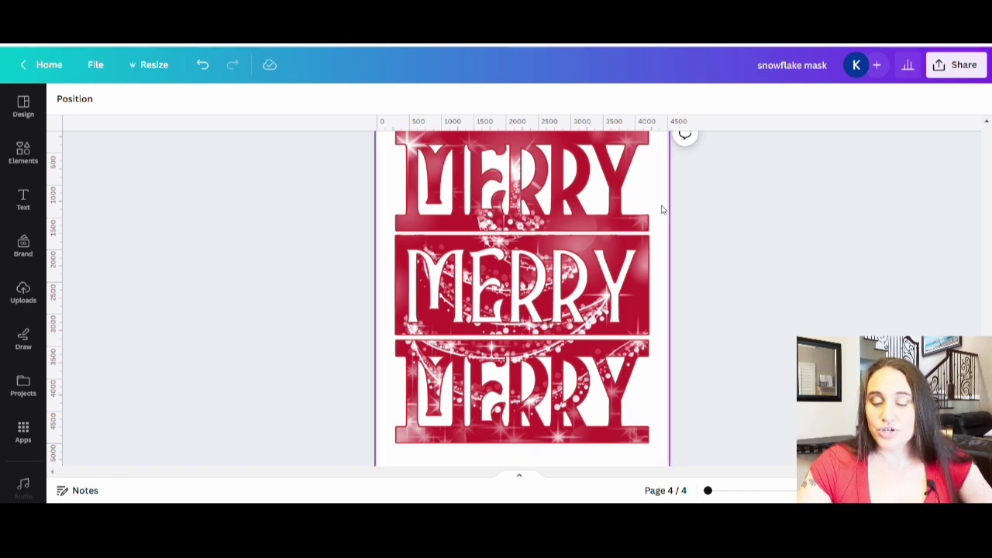
scroll(665, 221, up, 2)
scroll(666, 225, up, 4)
scroll(593, 261, down, 1)
scroll(737, 184, down, 5)
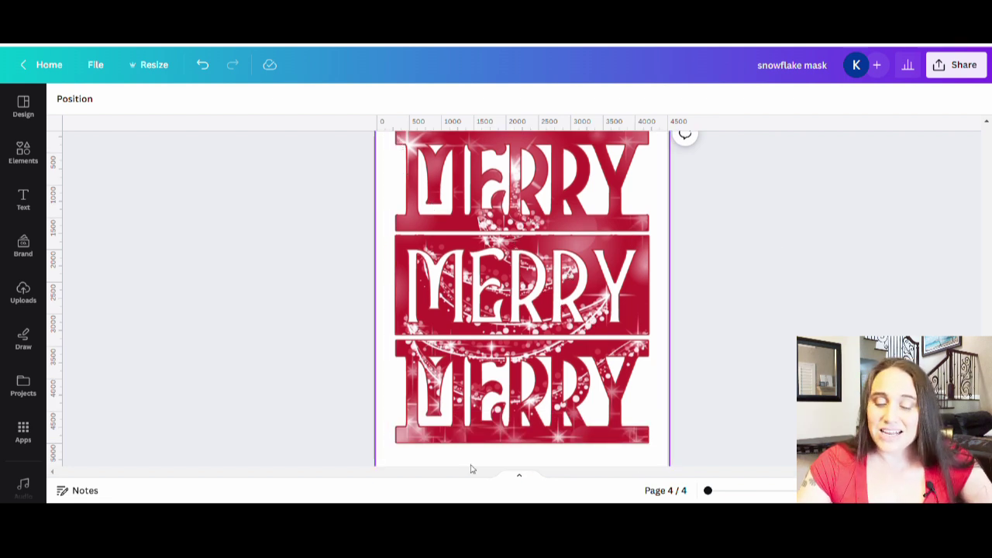
scroll(713, 302, up, 2)
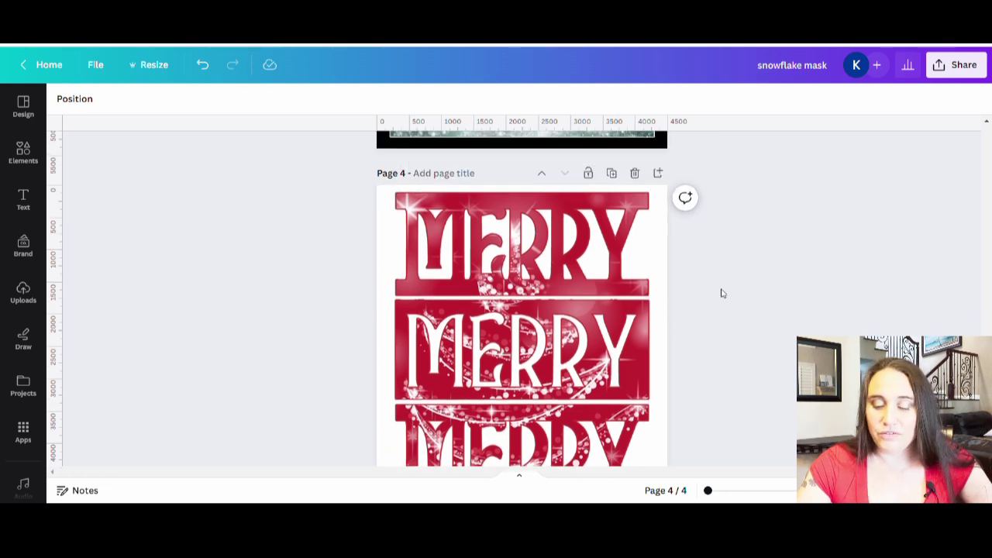
scroll(594, 246, down, 3)
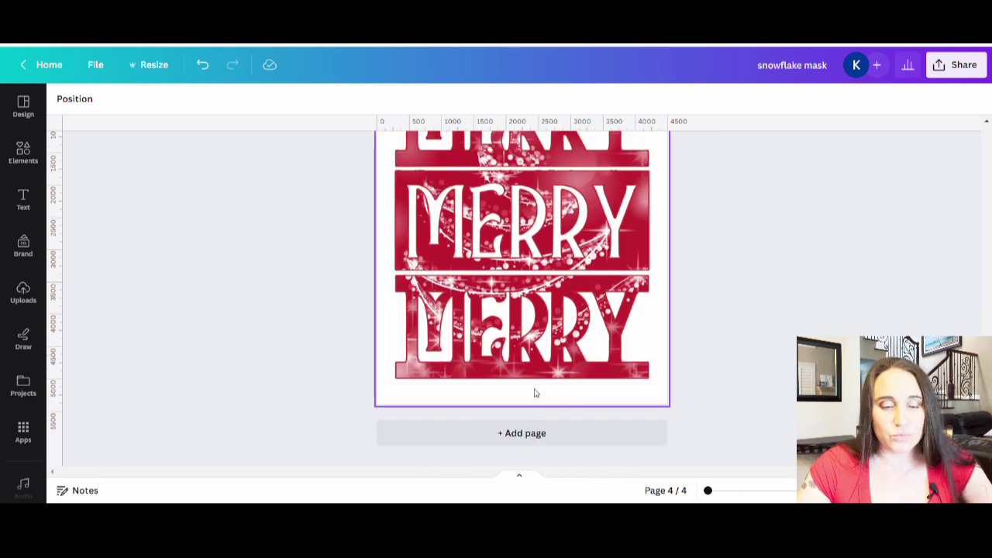
click(535, 432)
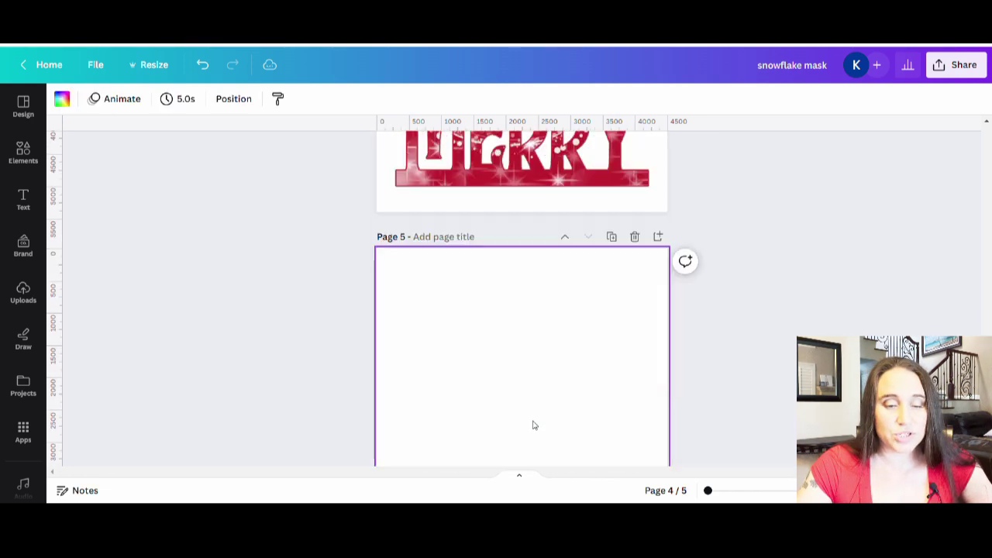
Step: Set page 5's background to the dark charcoal document colour
click(62, 98)
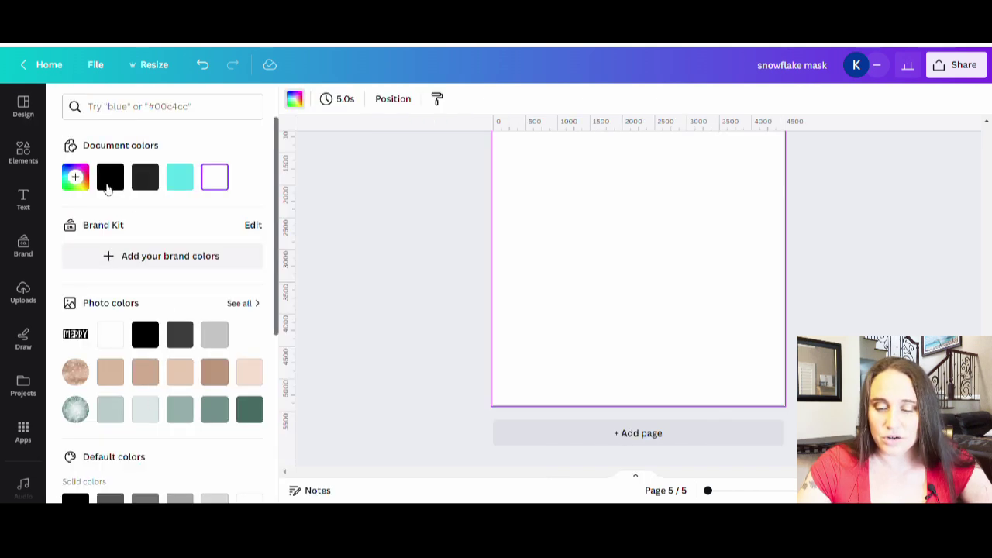
click(145, 177)
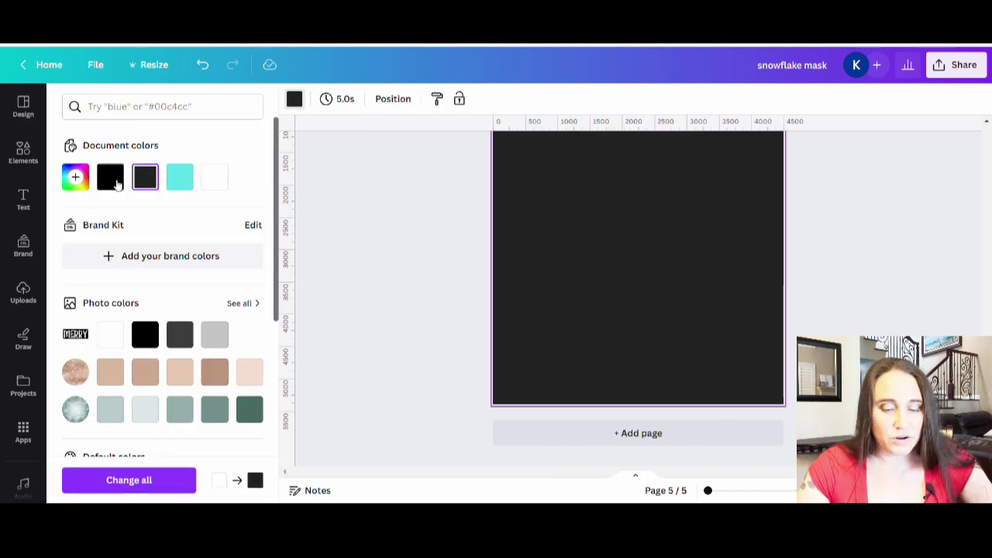
click(363, 259)
Step: Place the red MERRY upload on the dark page 5 and bring up its shadow effects
click(23, 293)
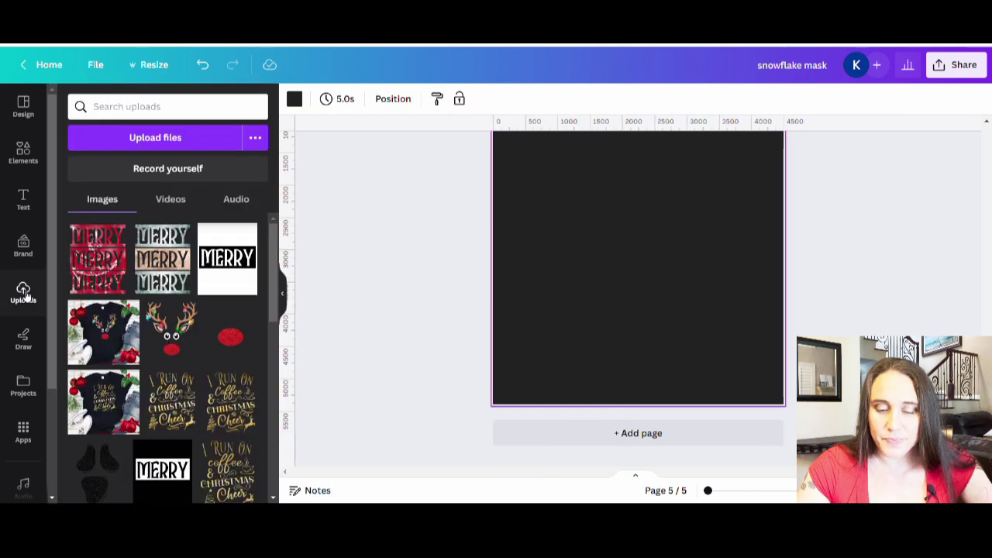
click(90, 256)
click(285, 299)
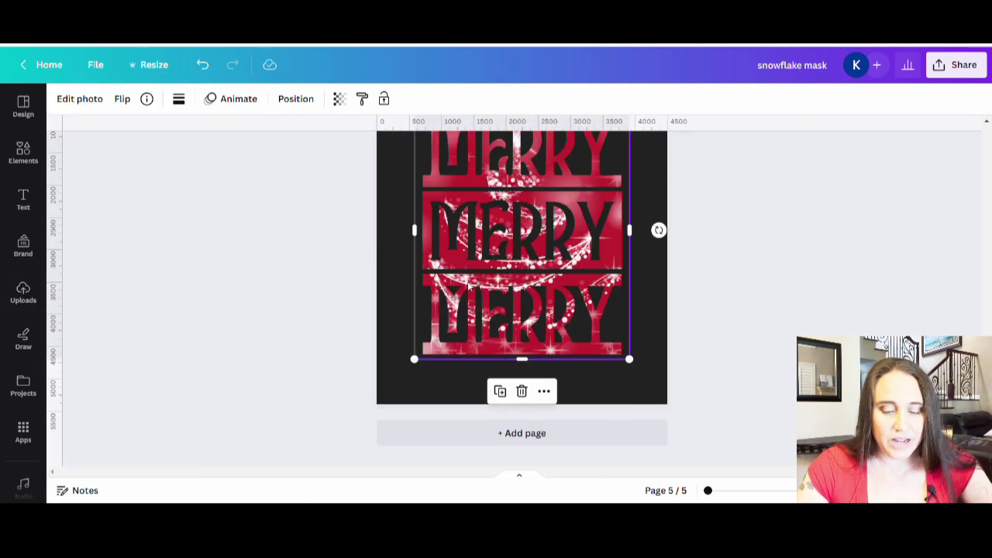
click(85, 99)
scroll(132, 387, down, 2)
click(93, 446)
Step: Outline the red MERRY image in white (#FFFFFF) at size 8
click(239, 258)
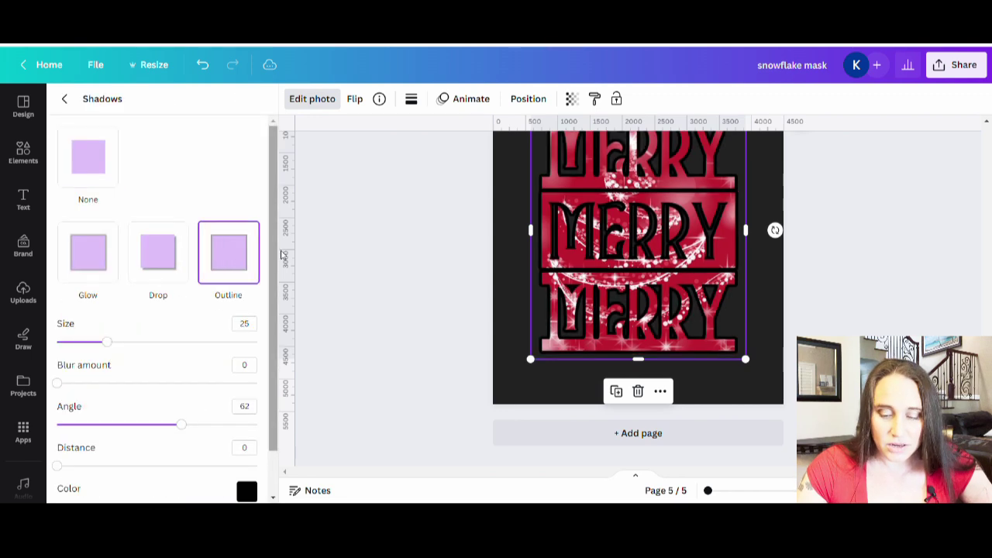
click(246, 491)
drag(251, 419, 232, 332)
drag(81, 349, 77, 350)
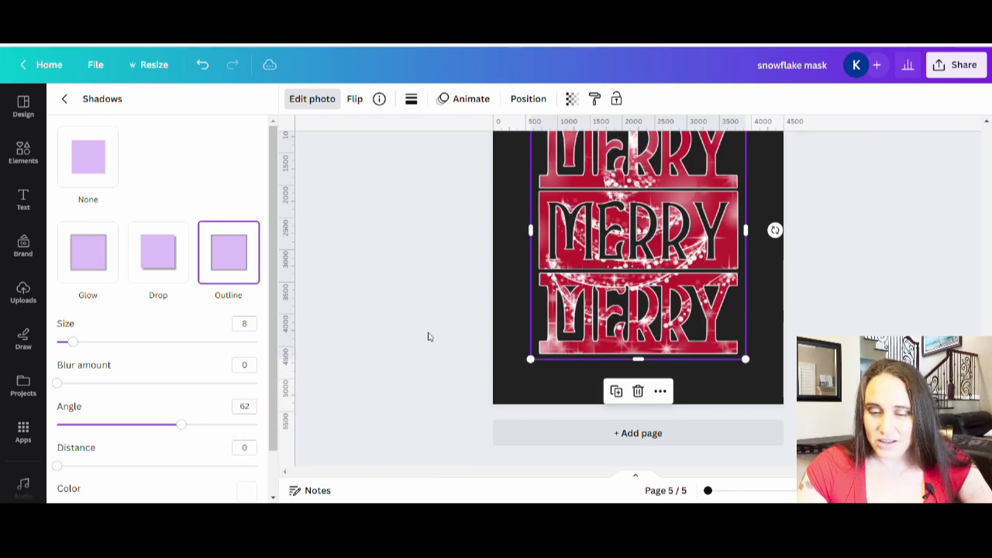
click(470, 360)
Step: Enlarge the outlined MERRY image to span nearly the full width of the dark page
scroll(390, 332, up, 2)
drag(535, 326, 502, 342)
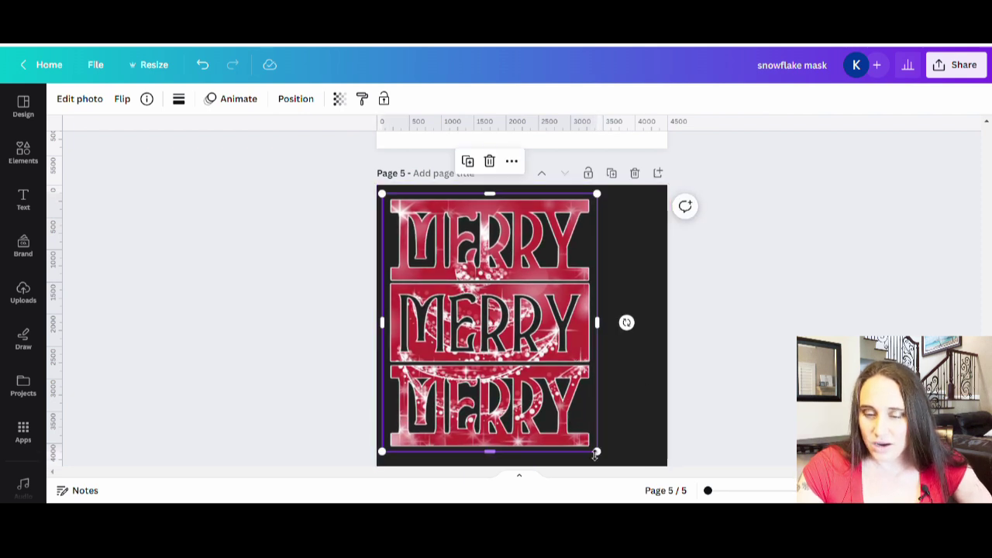
drag(597, 452, 665, 469)
click(687, 359)
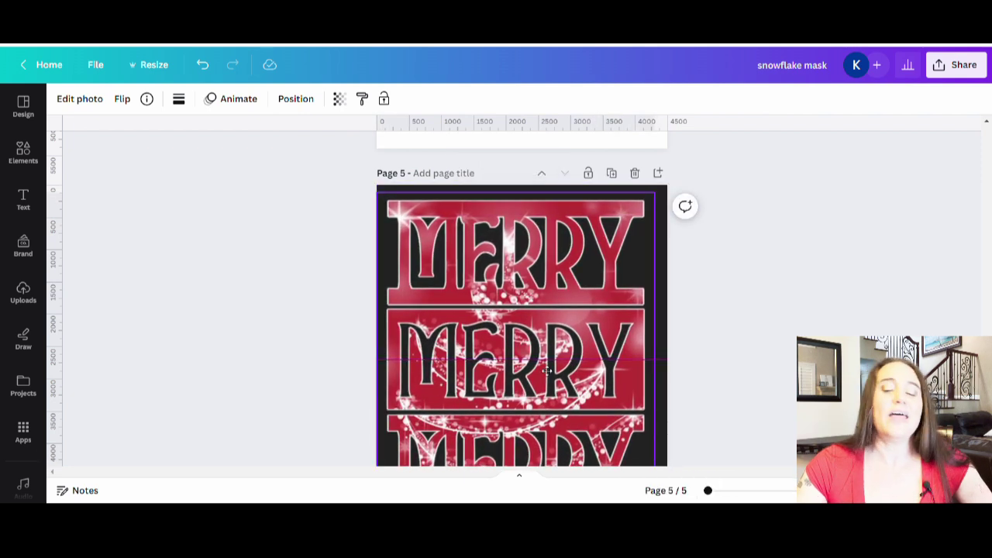
click(657, 359)
click(765, 314)
scroll(765, 310, down, 3)
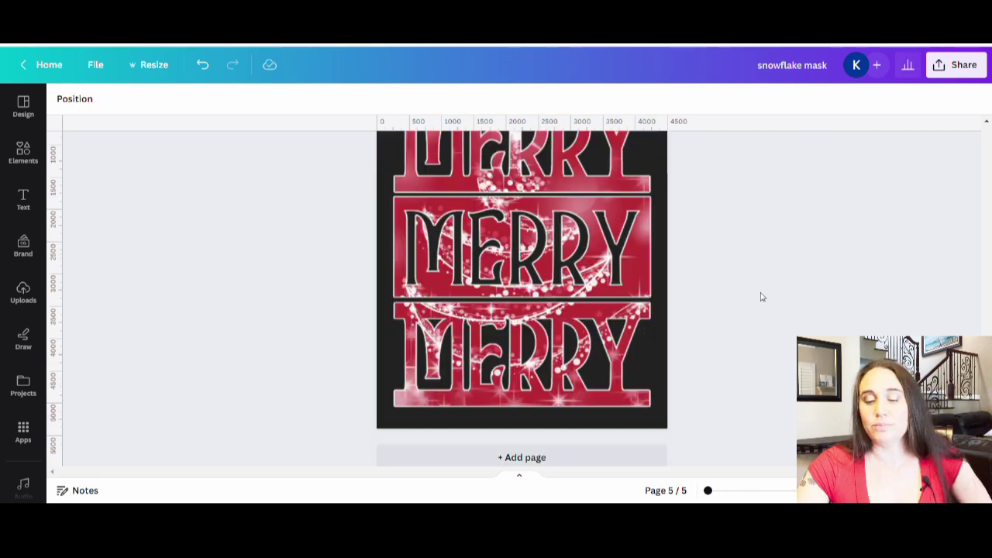
Step: Scroll back up past pages 5 and 4 to compare page 3's snowflake and peach-sparkle MERRY rows
scroll(766, 302, up, 2)
scroll(764, 300, up, 5)
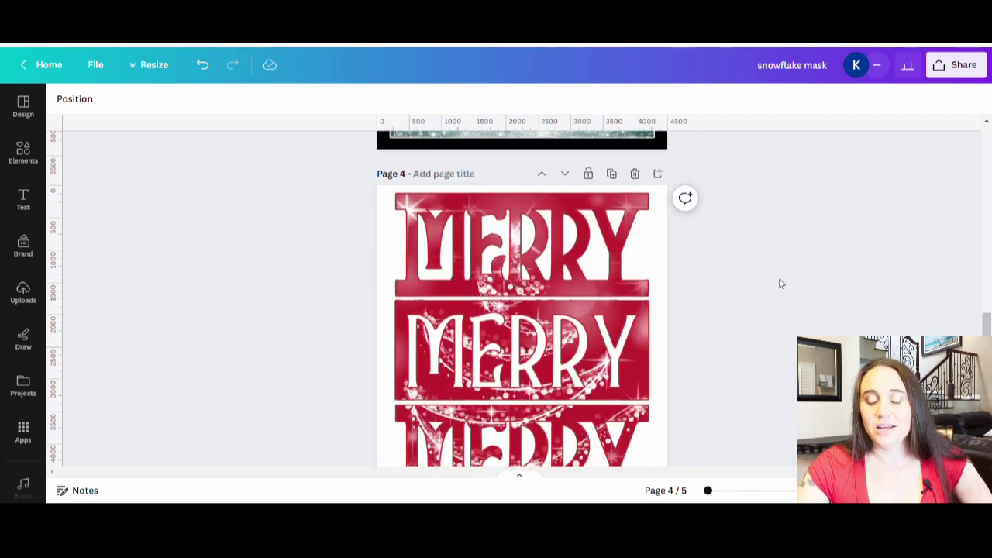
scroll(780, 283, down, 3)
scroll(785, 278, down, 2)
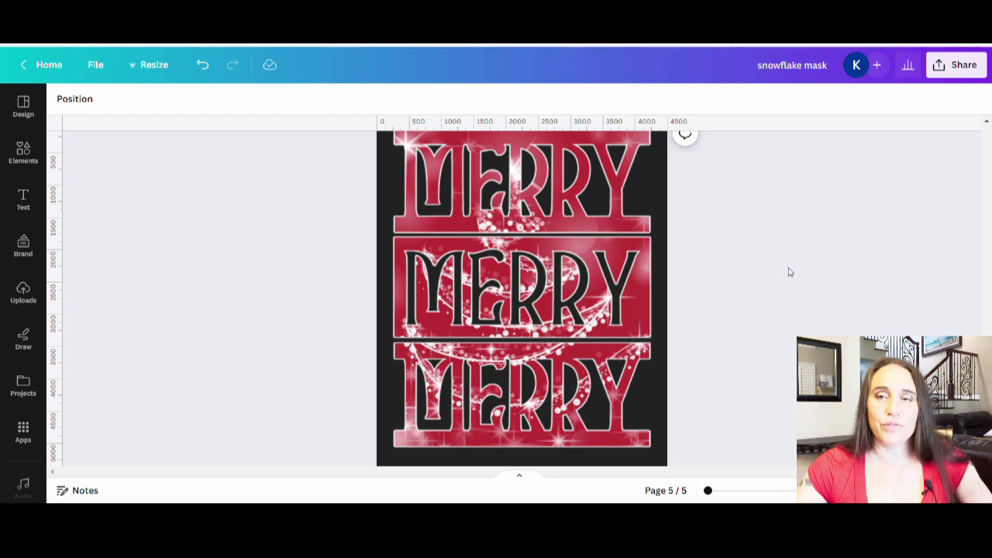
scroll(786, 276, up, 4)
scroll(785, 277, up, 5)
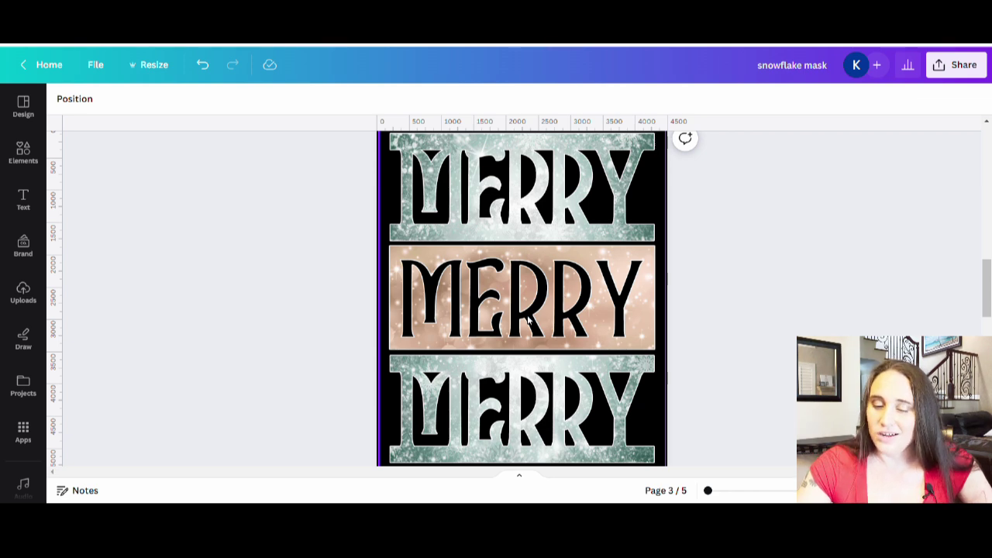
scroll(467, 326, down, 10)
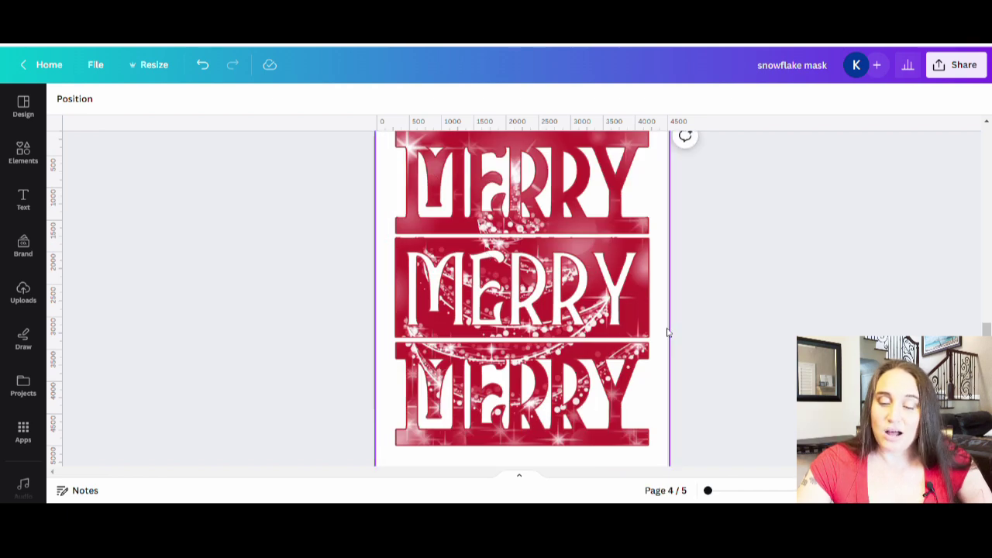
scroll(549, 318, up, 1)
scroll(549, 318, up, 8)
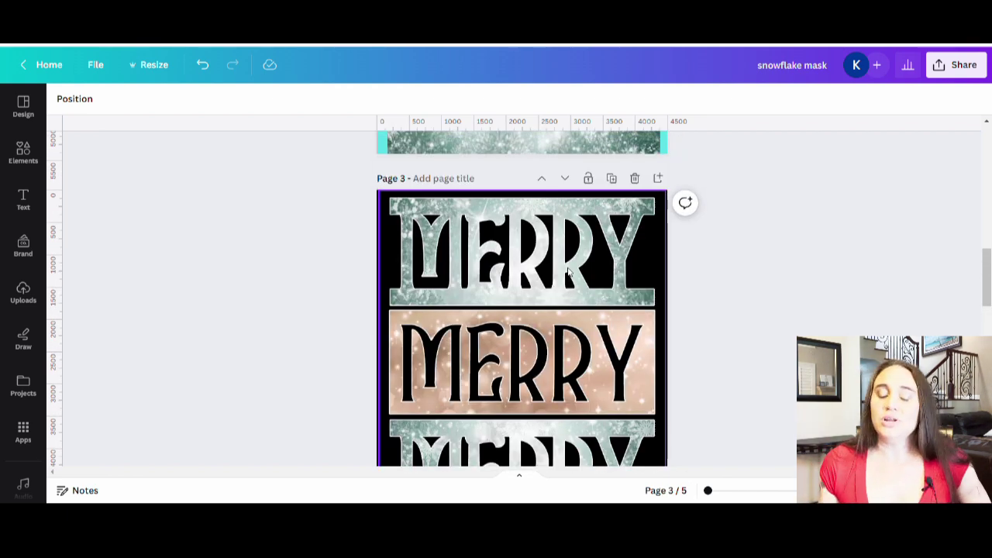
scroll(569, 271, down, 2)
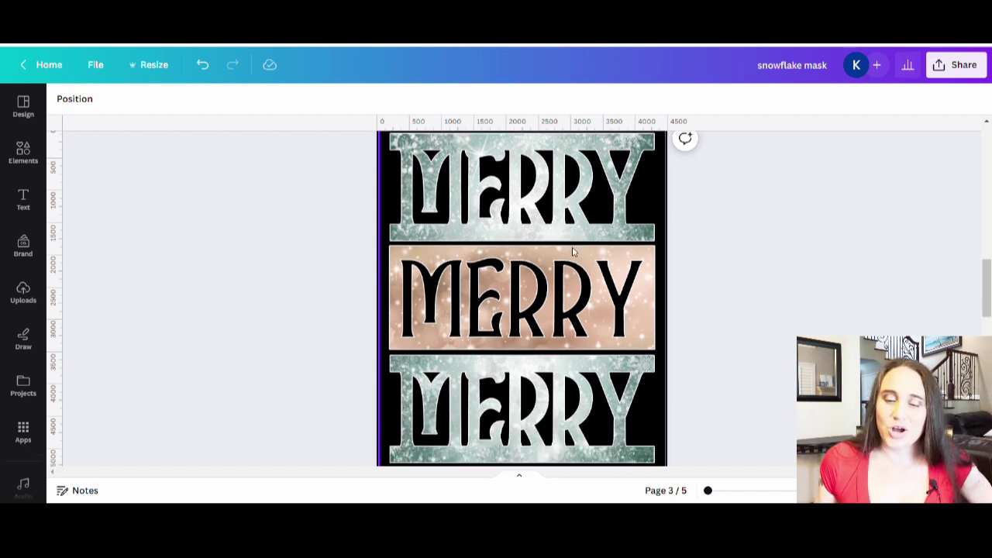